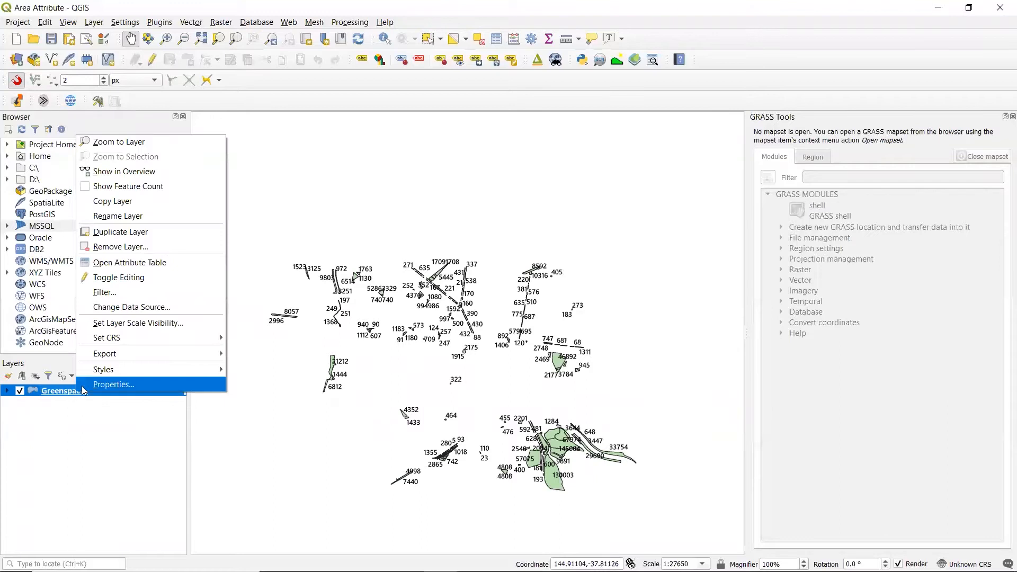
Step: Start exporting the Greenspaces layer's features and set the output format to ESRI Shapefile
mouse_move(119, 351)
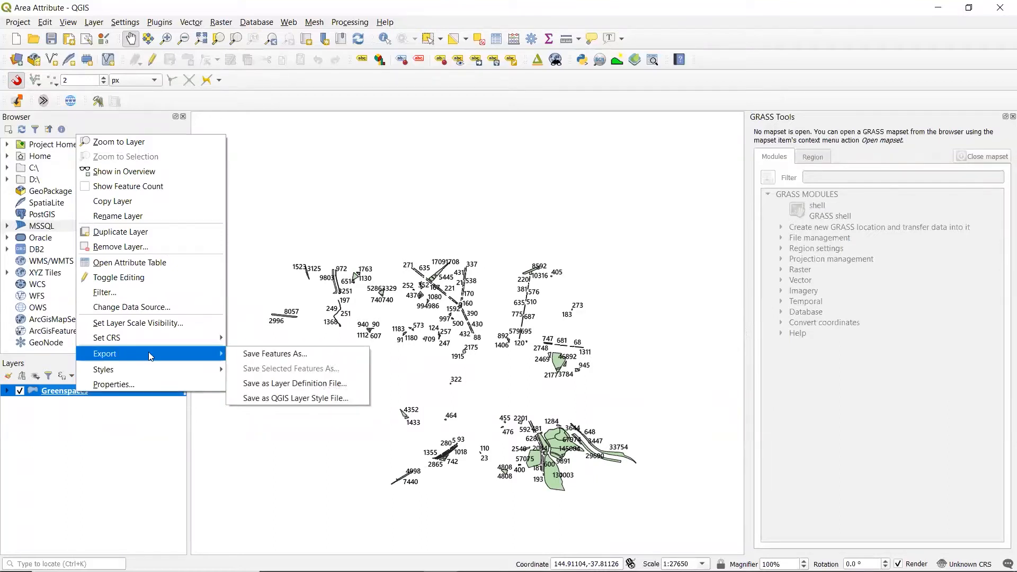
click(259, 354)
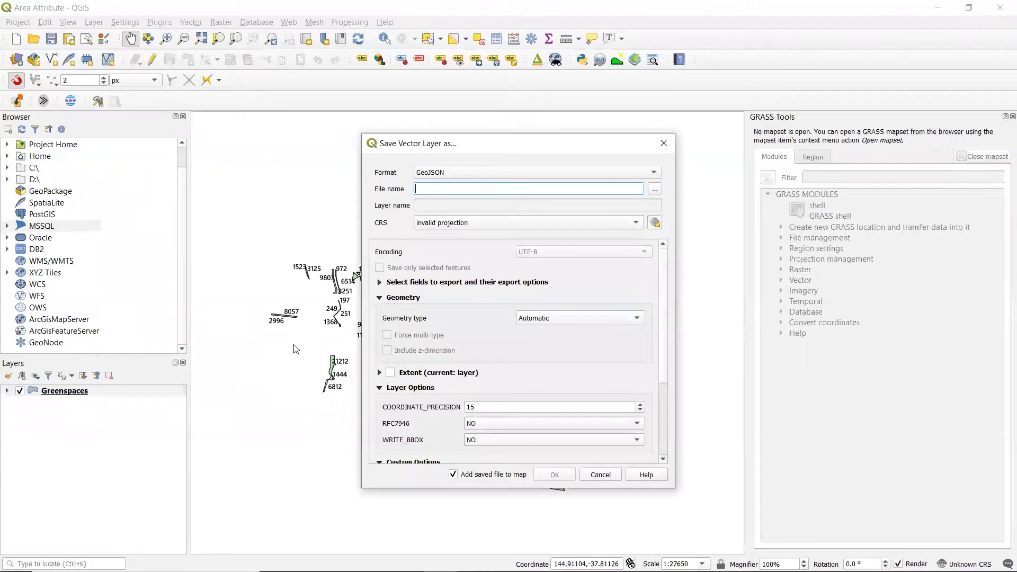
click(466, 174)
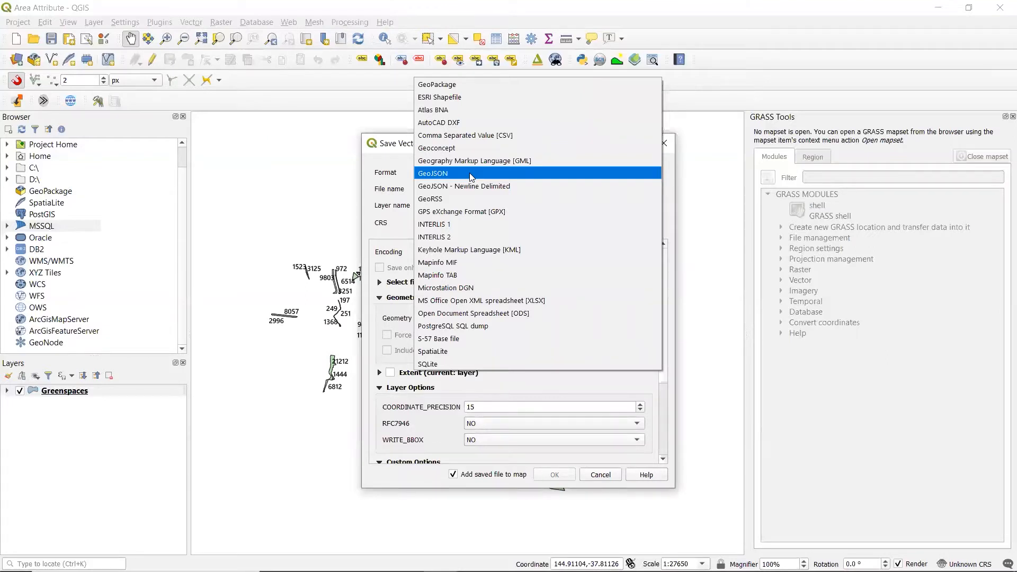
click(453, 98)
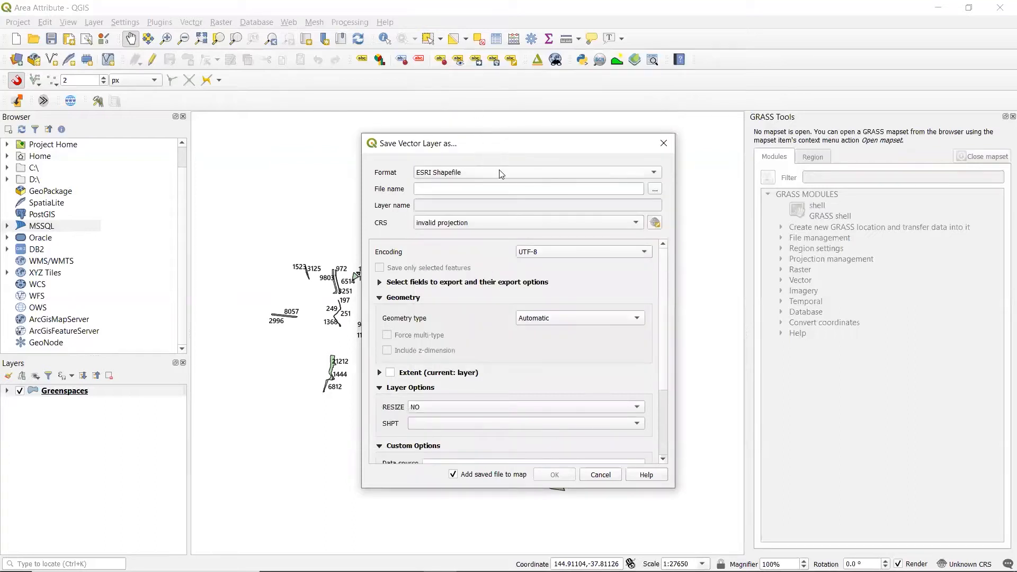
Step: Set the export file to Greenspaces in the Desktop folder
click(655, 189)
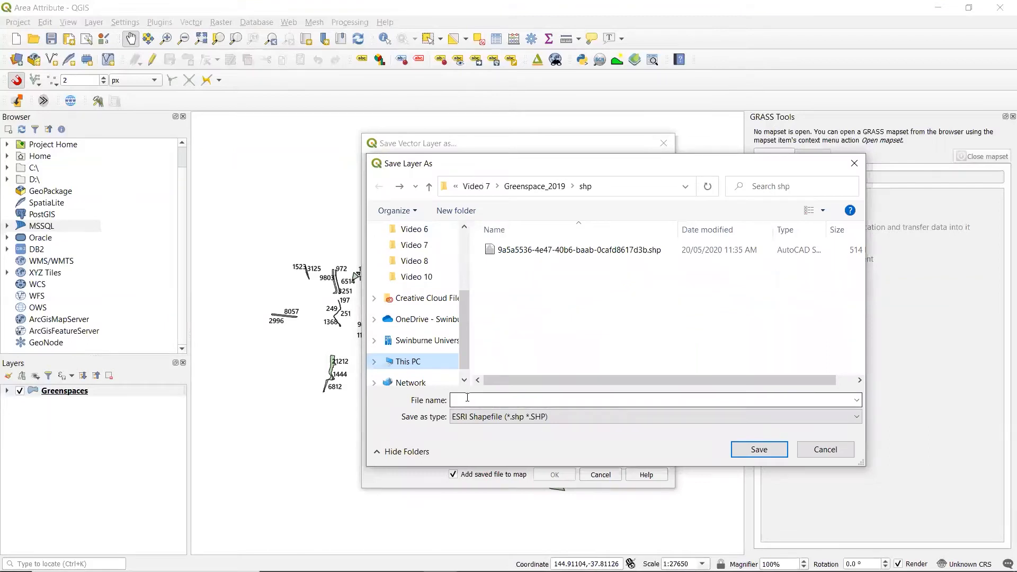
click(467, 400)
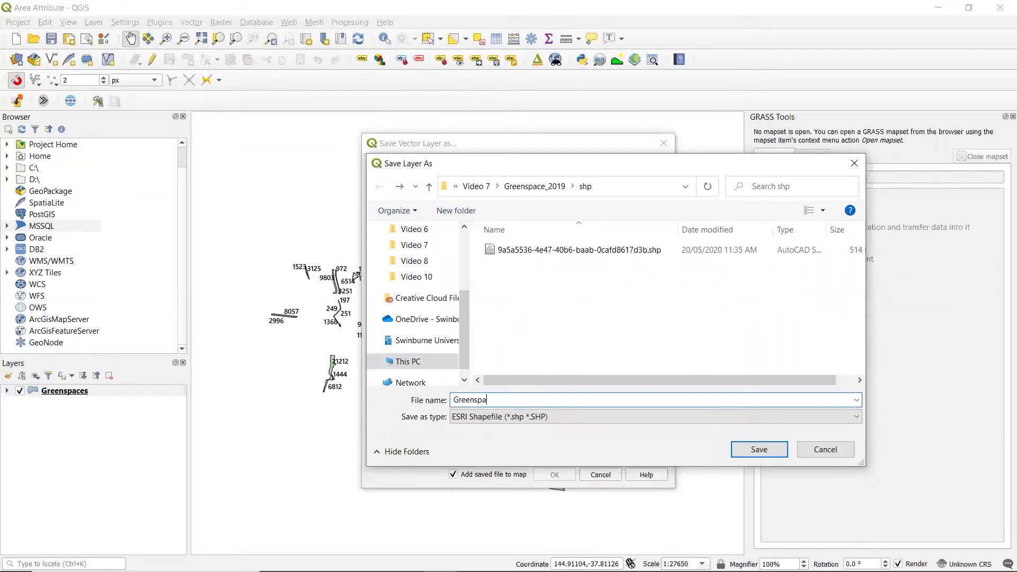
scroll(424, 279, up, 3)
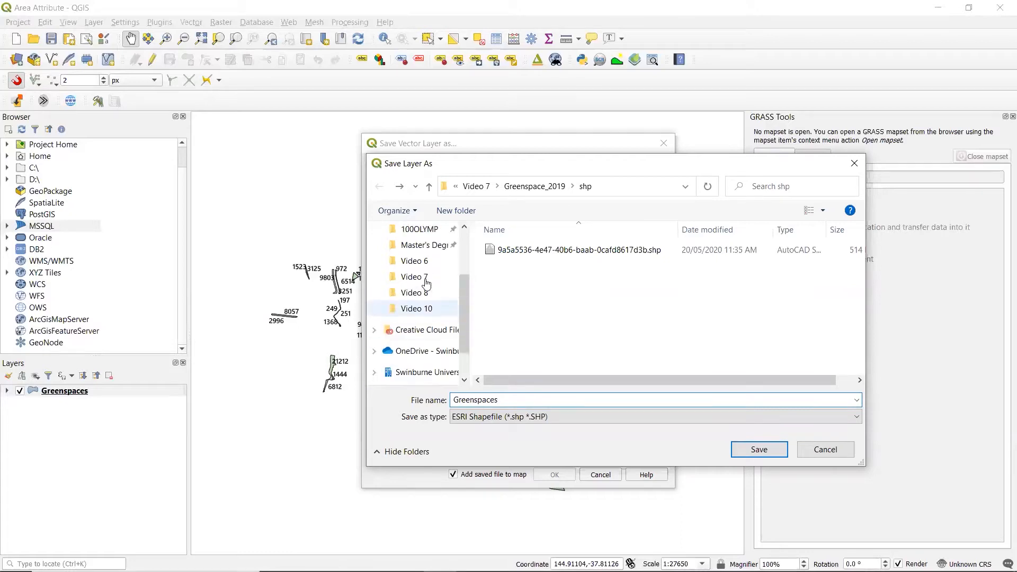
click(427, 264)
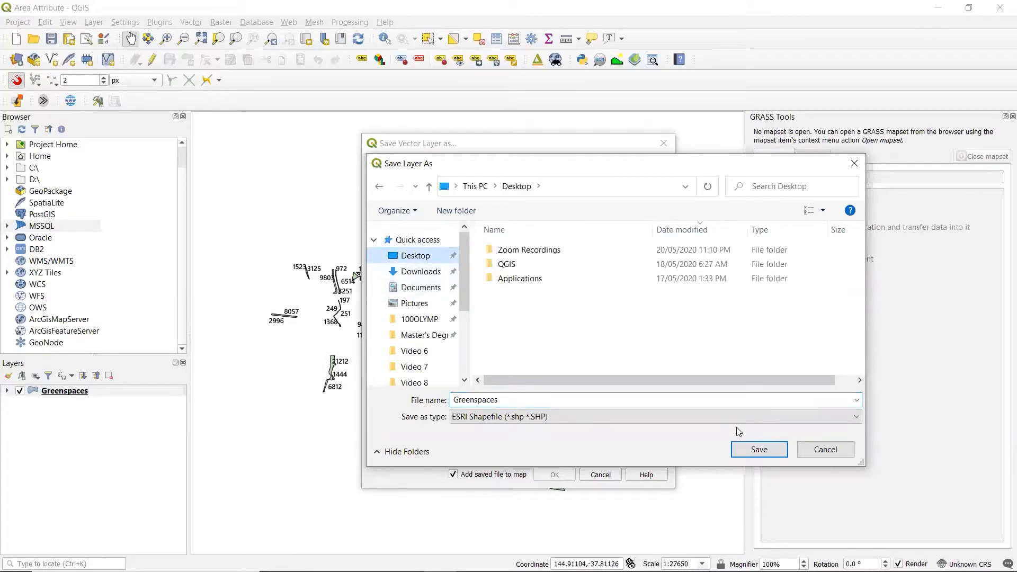
click(761, 449)
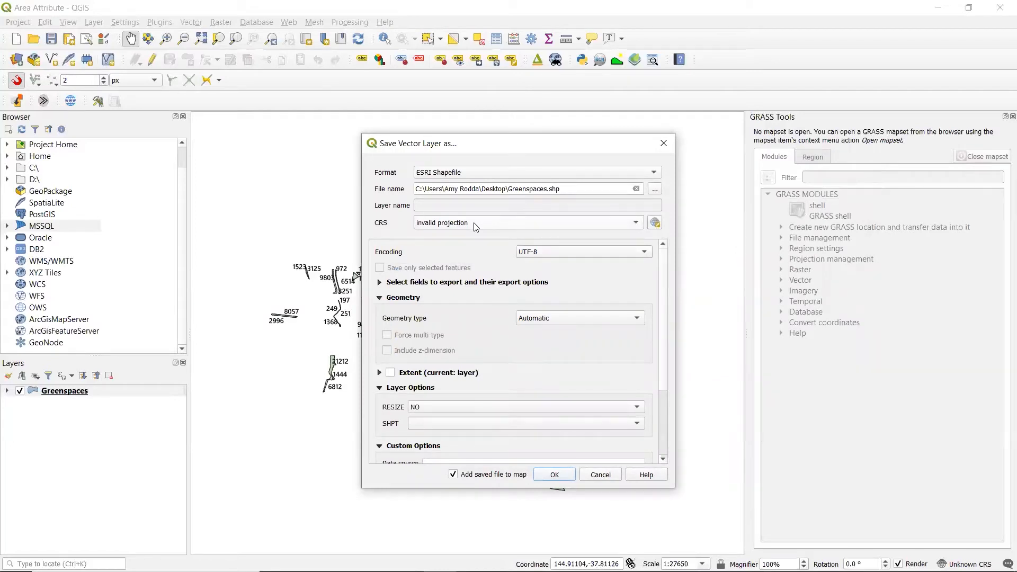
Step: Set the export CRS to EPSG:3857 - WGS 84 / Pseudo-Mercator and export the layer
click(475, 227)
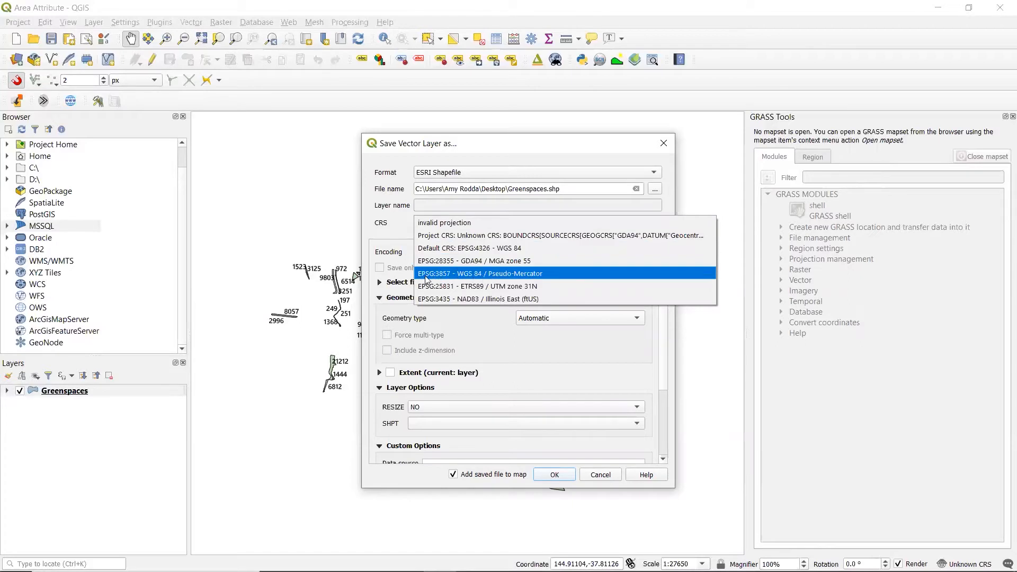
click(533, 275)
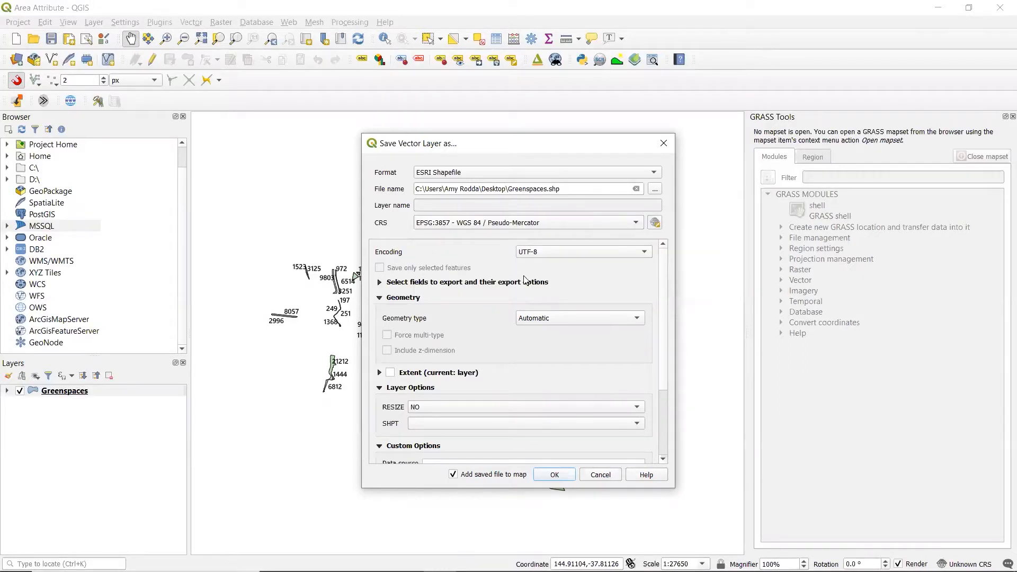
click(556, 477)
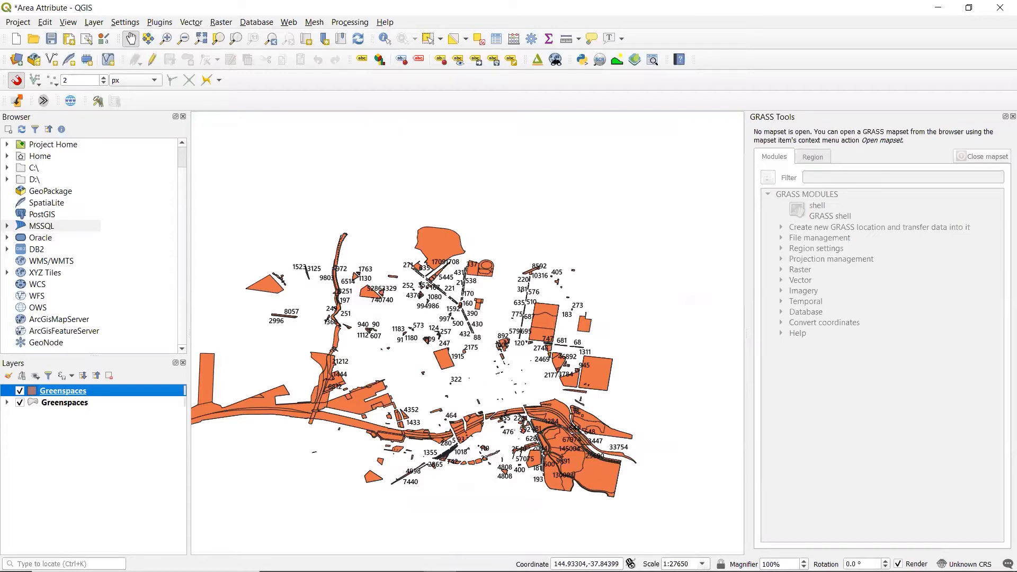
Step: In File Explorer, compress the Desktop's Greenspaces .dbf, .prj, .shp, .shx and .cpg files into Greenspaces.zip
mouse_move(309, 569)
click(341, 559)
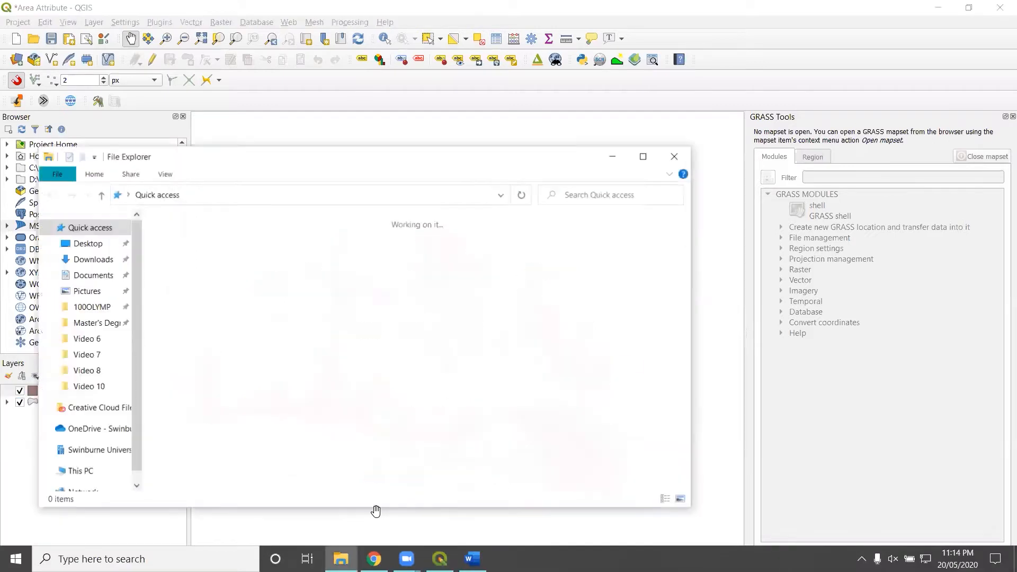
click(76, 245)
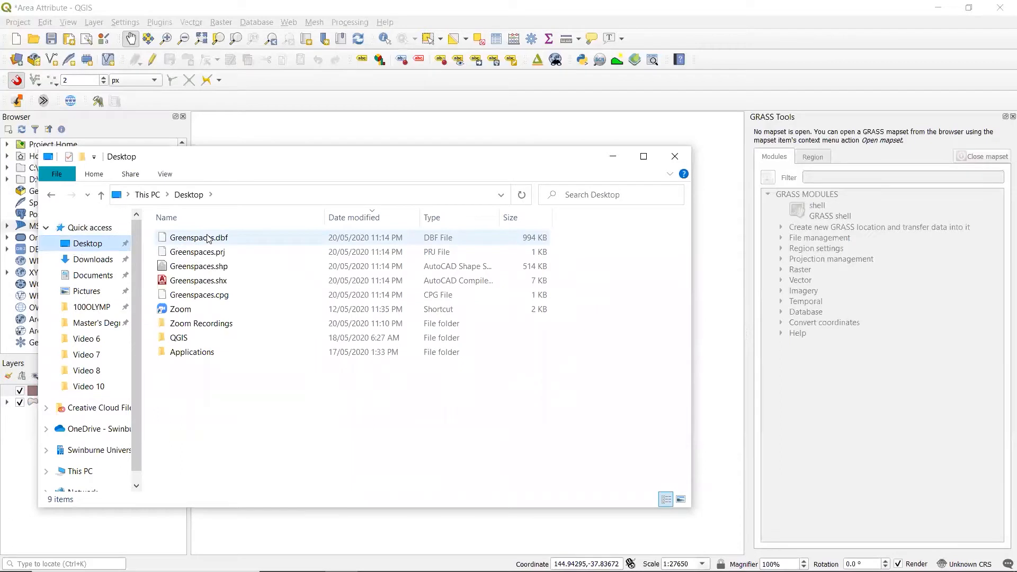
click(208, 239)
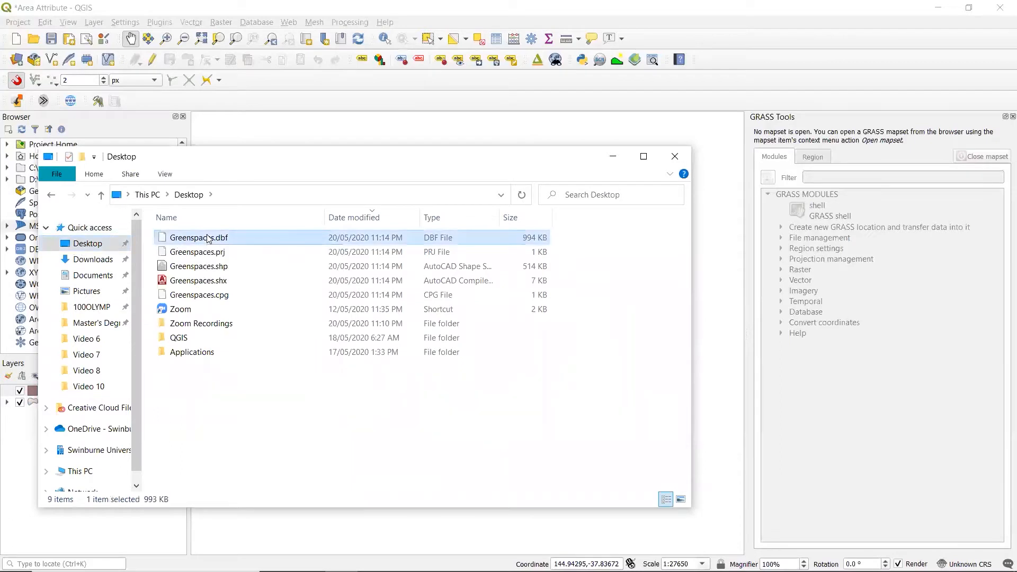
shift+click(213, 296)
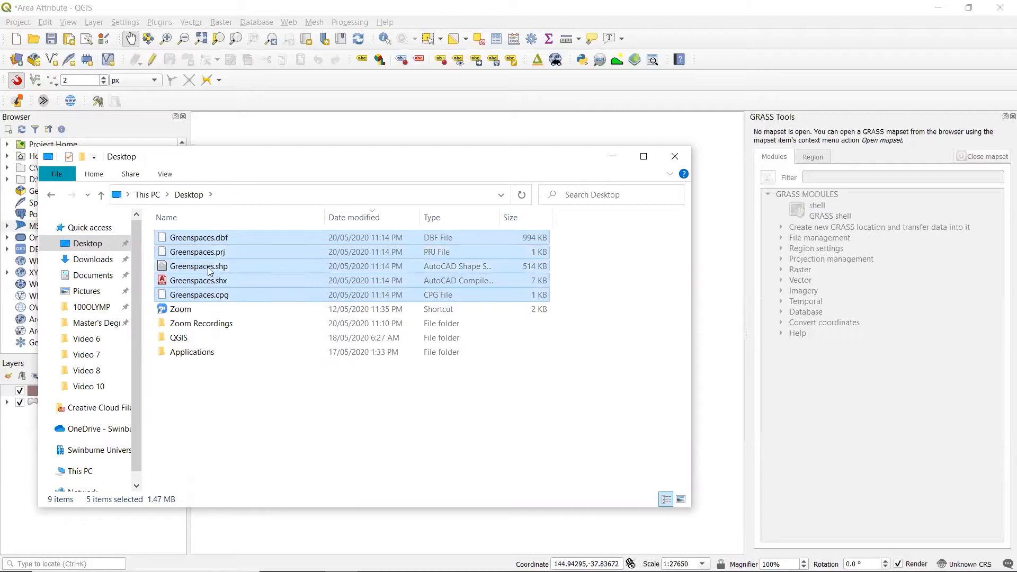
right_click(205, 242)
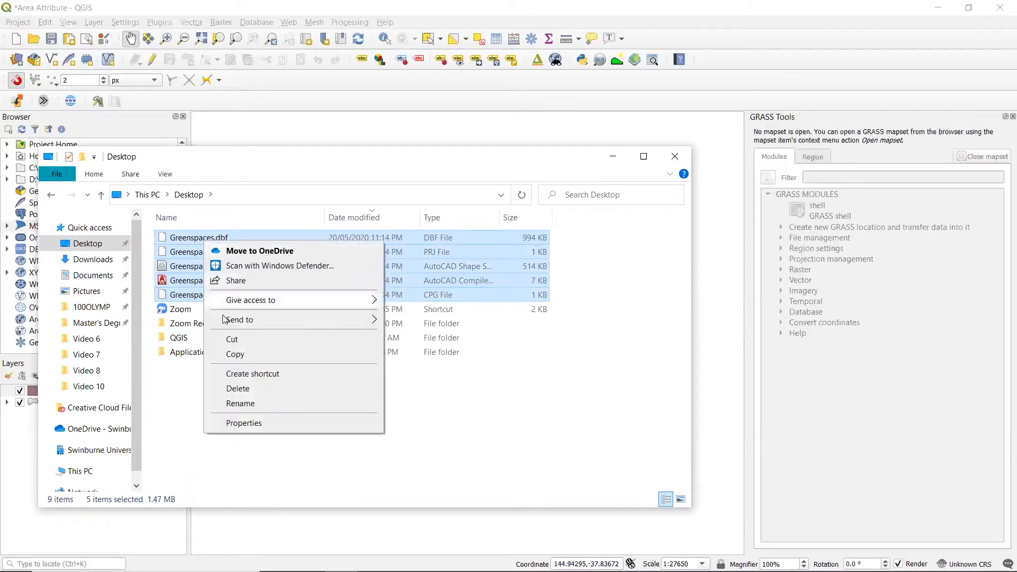
mouse_move(238, 319)
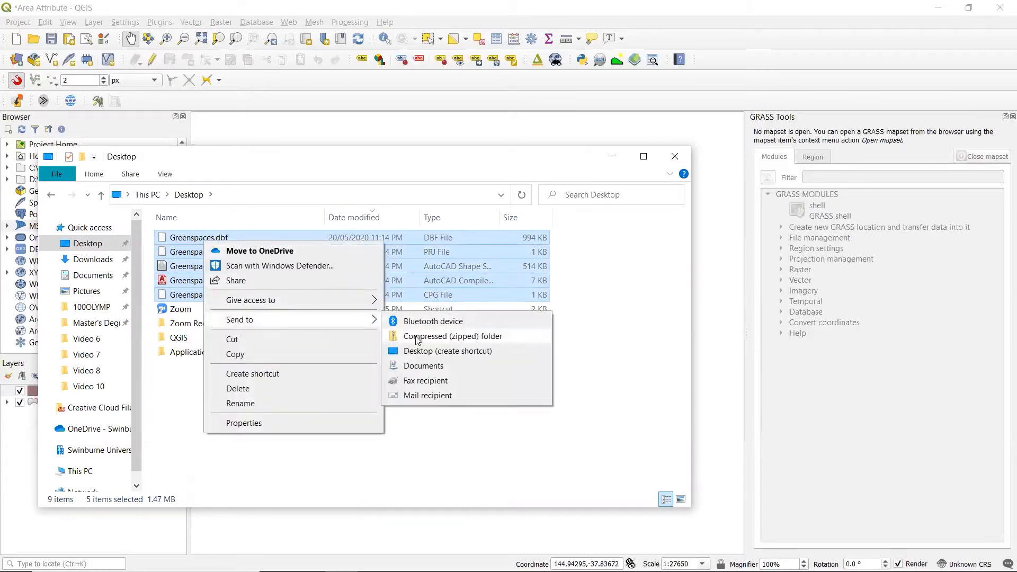
click(418, 340)
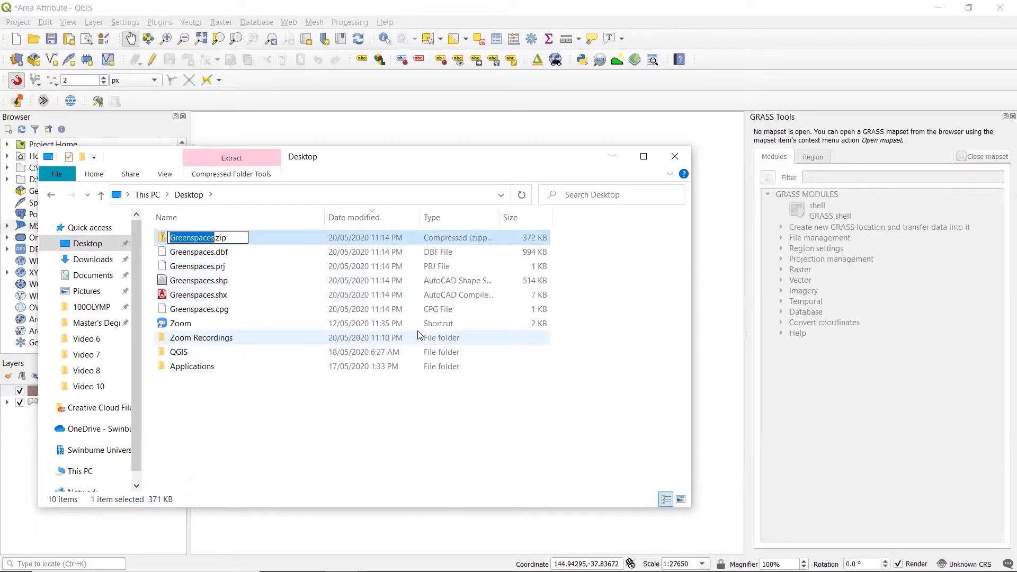
key(Return)
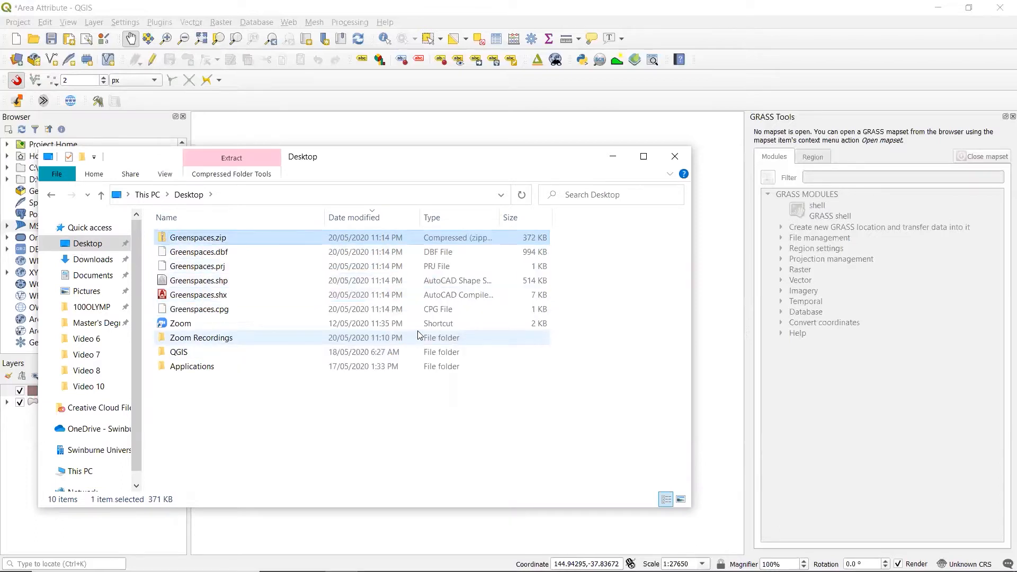
Step: Switch to Chrome, go to mapbox.com and open Mapbox Studio from the account
click(936, 9)
click(672, 105)
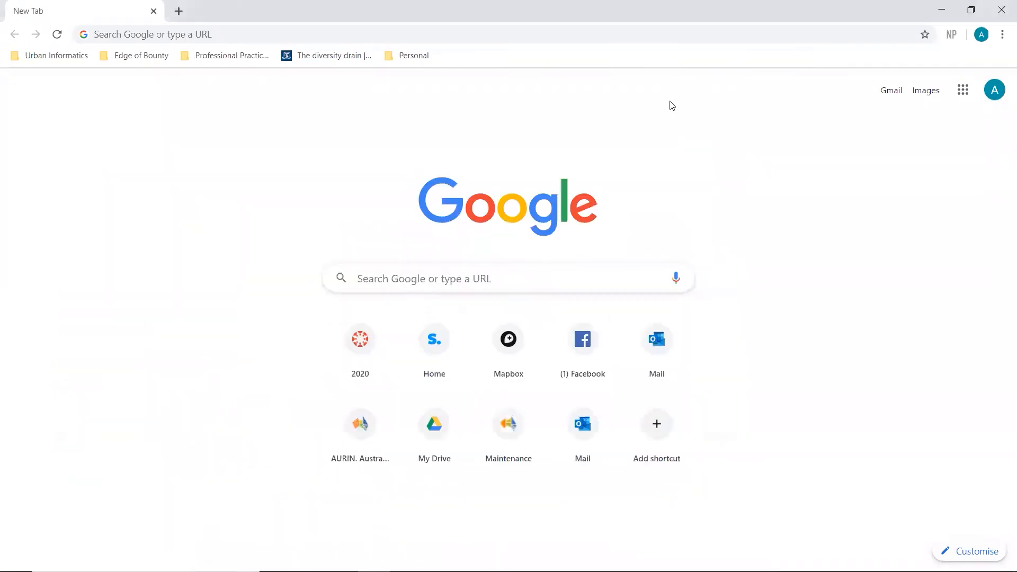
click(231, 39)
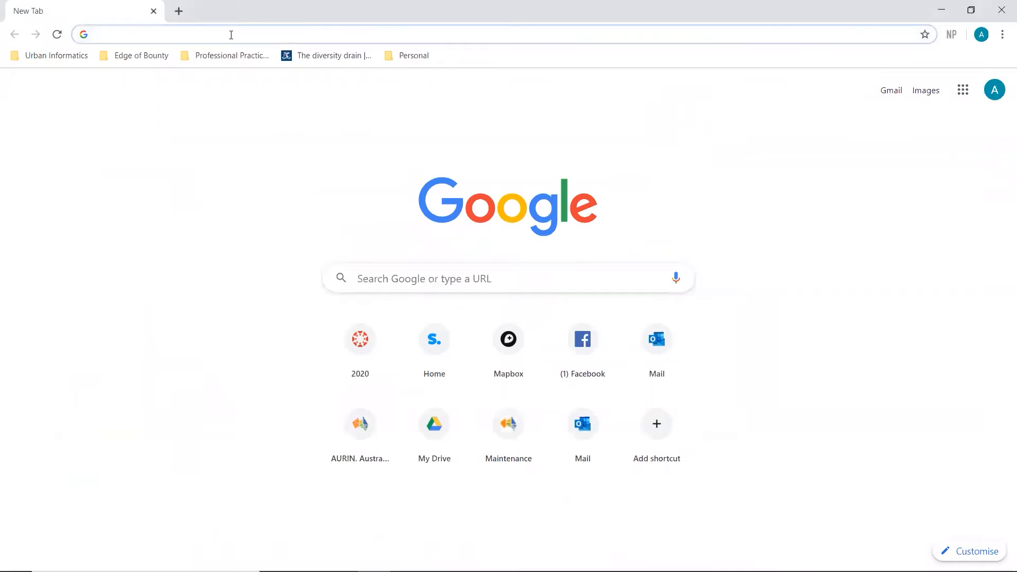
text(mapbox.com)
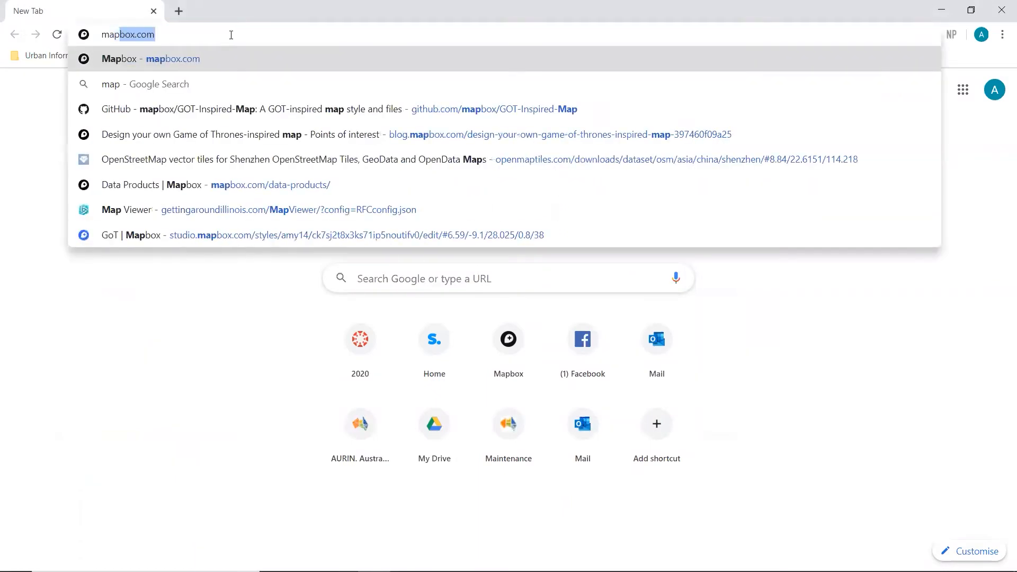
key(Return)
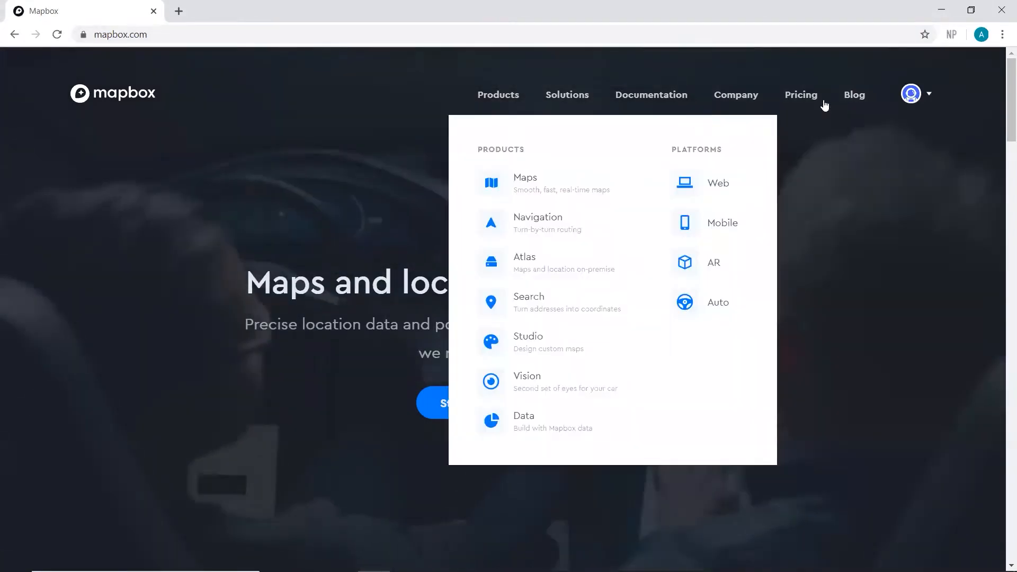
click(911, 94)
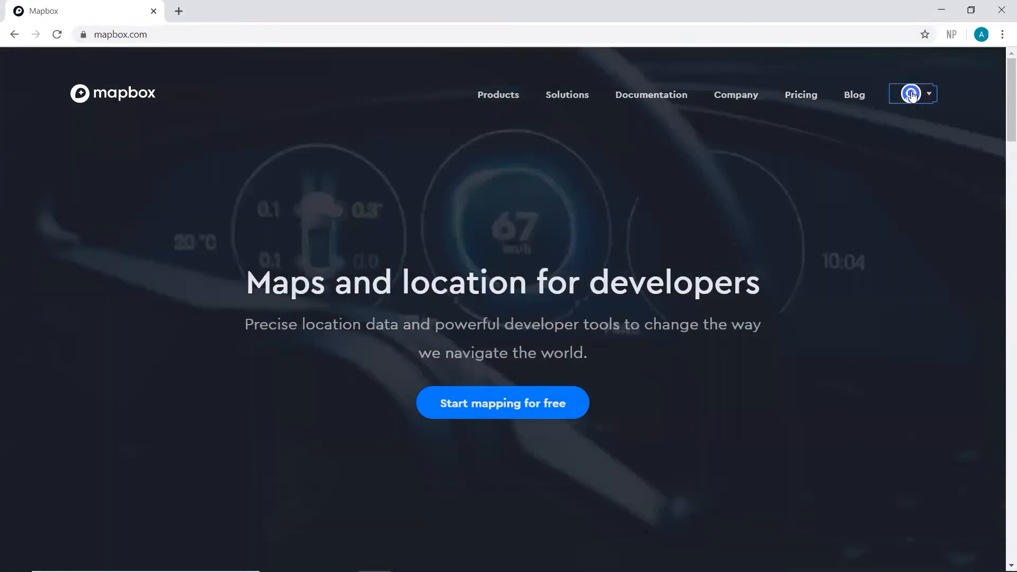
click(871, 163)
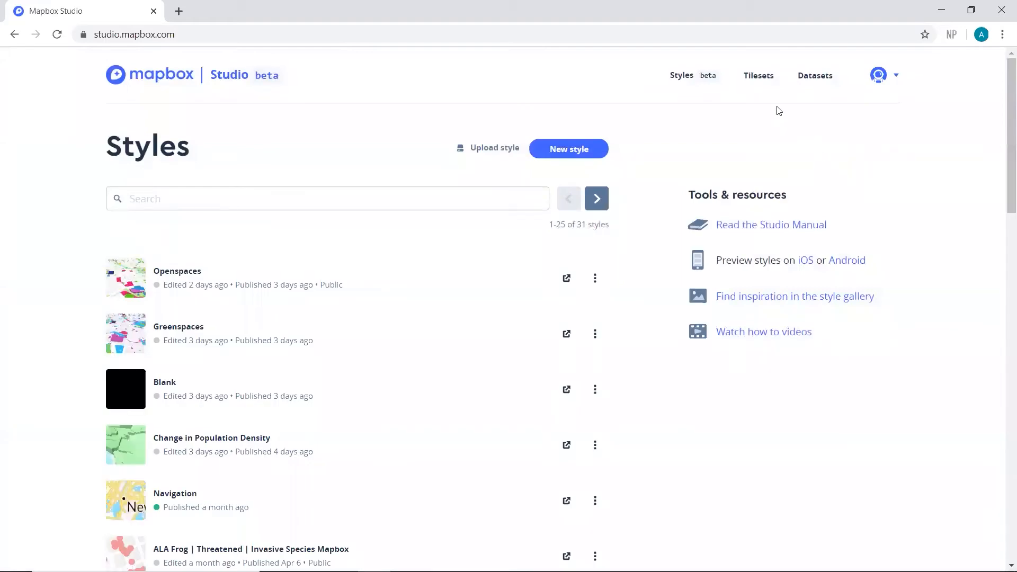
Step: Create a new tileset in Mapbox Studio by uploading Greenspaces.zip from the Desktop
click(769, 80)
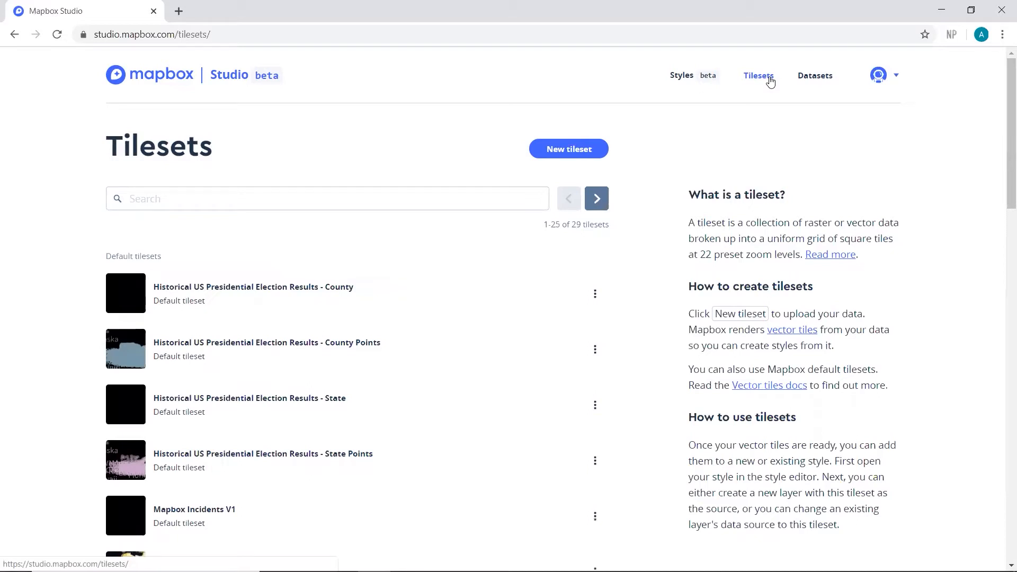
click(554, 147)
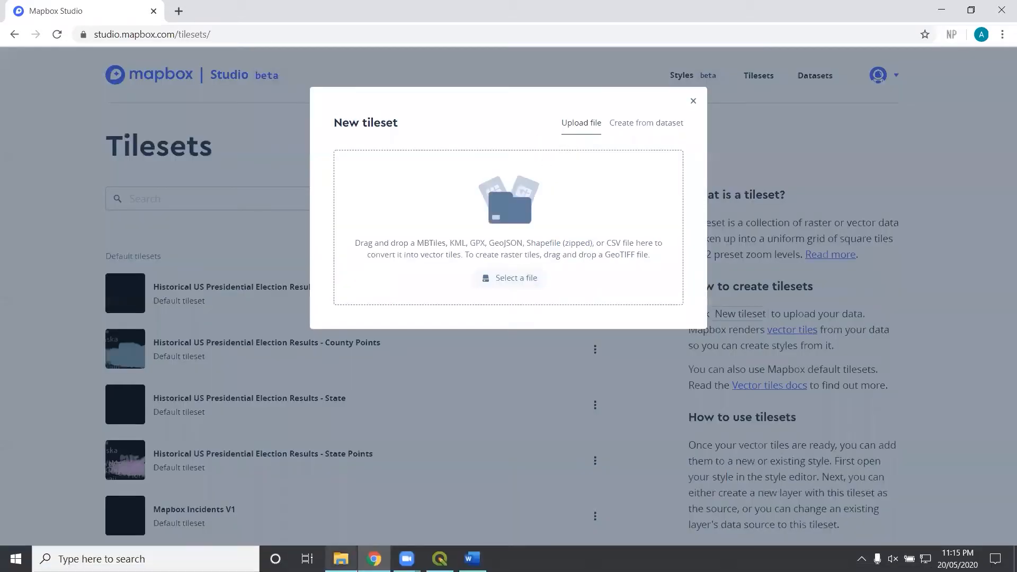
click(341, 558)
drag(364, 159, 608, 211)
drag(454, 291, 483, 172)
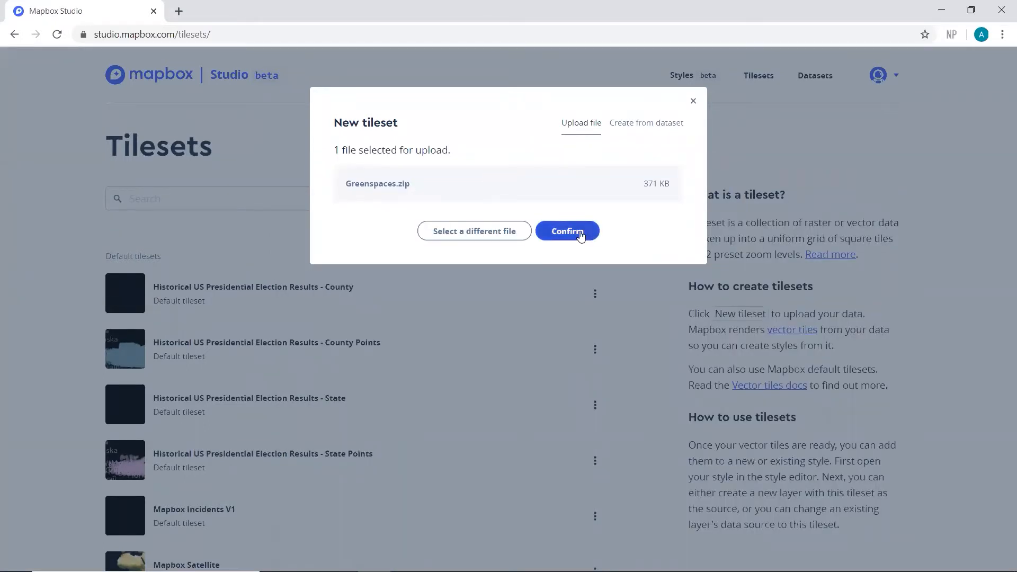
click(571, 234)
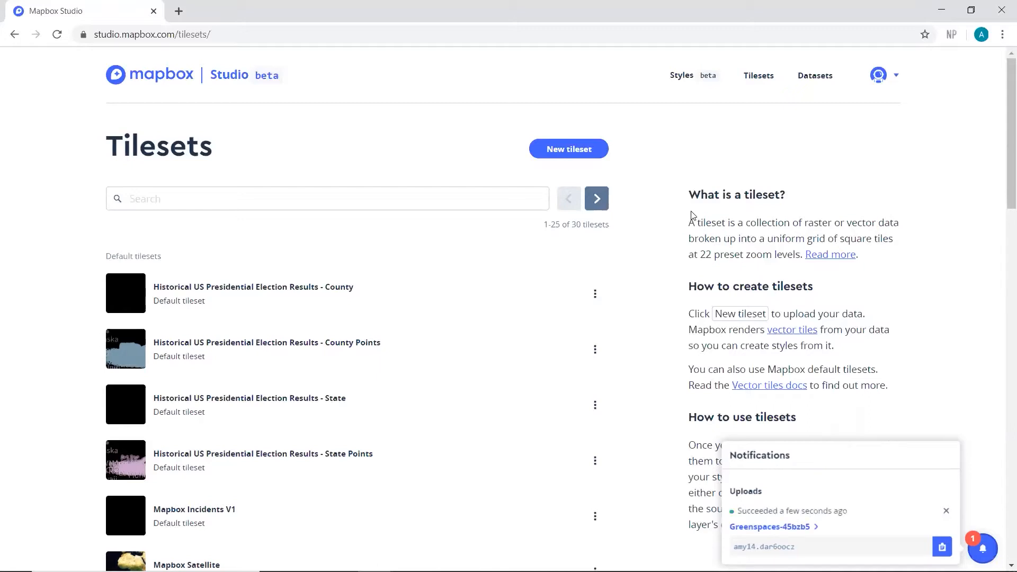
Step: Create a new map style from the Monochrome template with the Light variation and open it for customizing
click(684, 75)
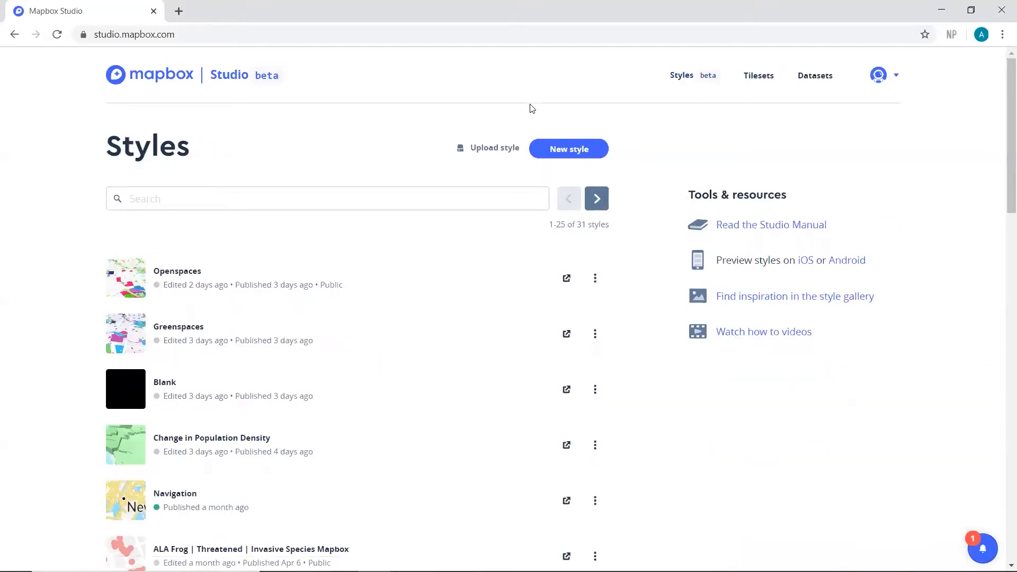
click(564, 154)
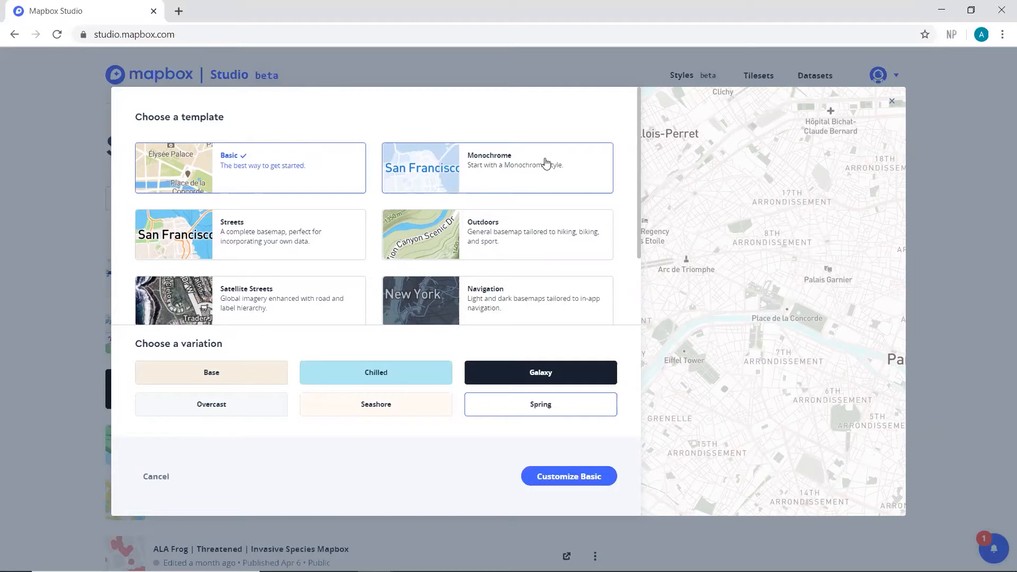
click(545, 163)
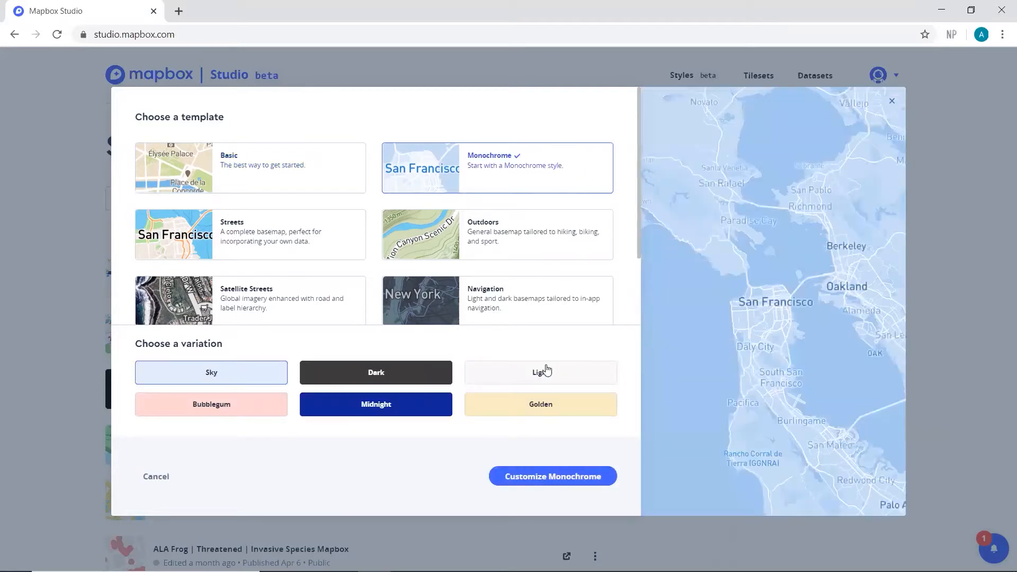
click(545, 374)
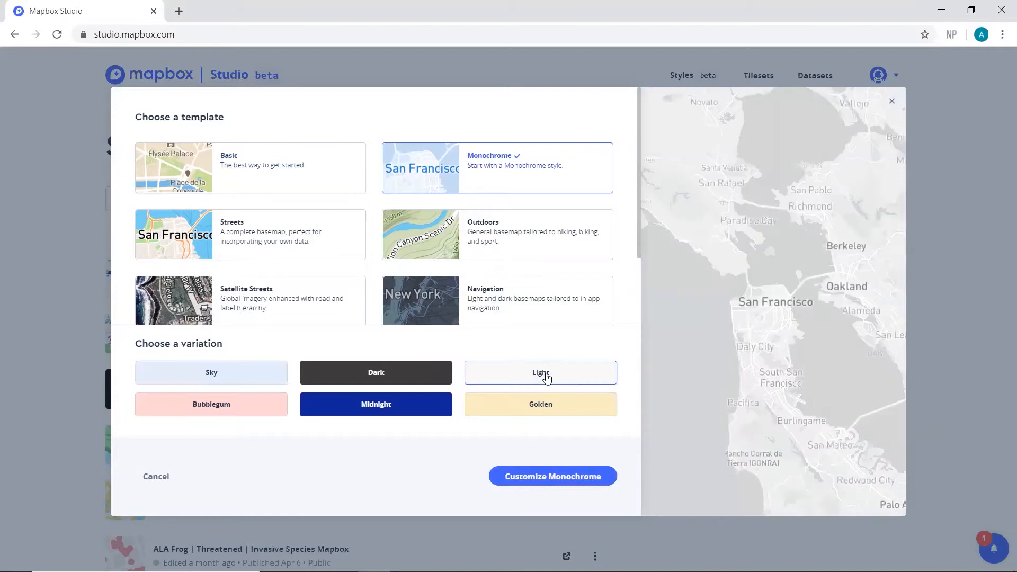
click(538, 479)
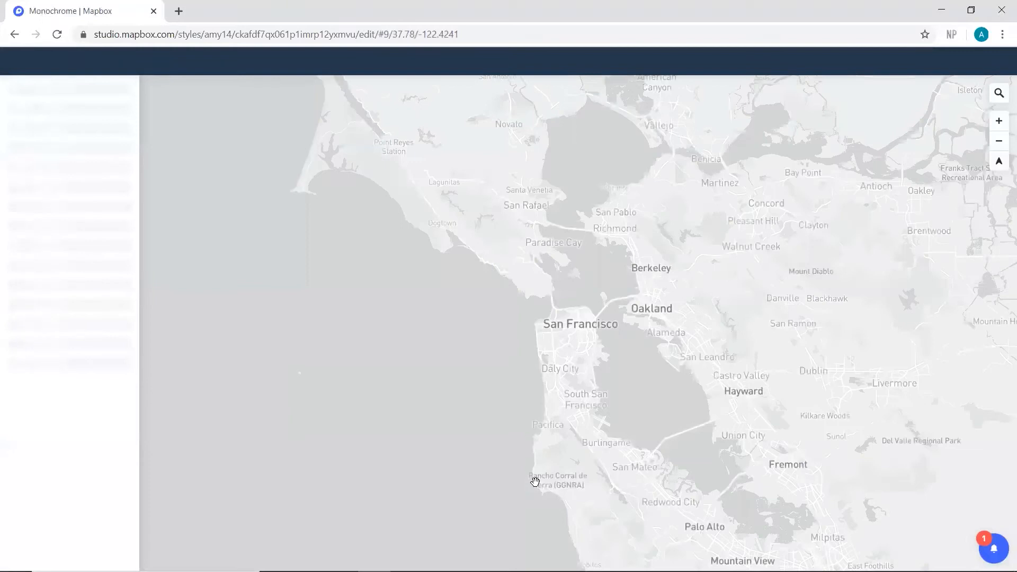
Step: Move the map view from San Francisco to Melbourne, Australia, showing the city and its suburbs at about zoom 11
scroll(535, 481, down, 10)
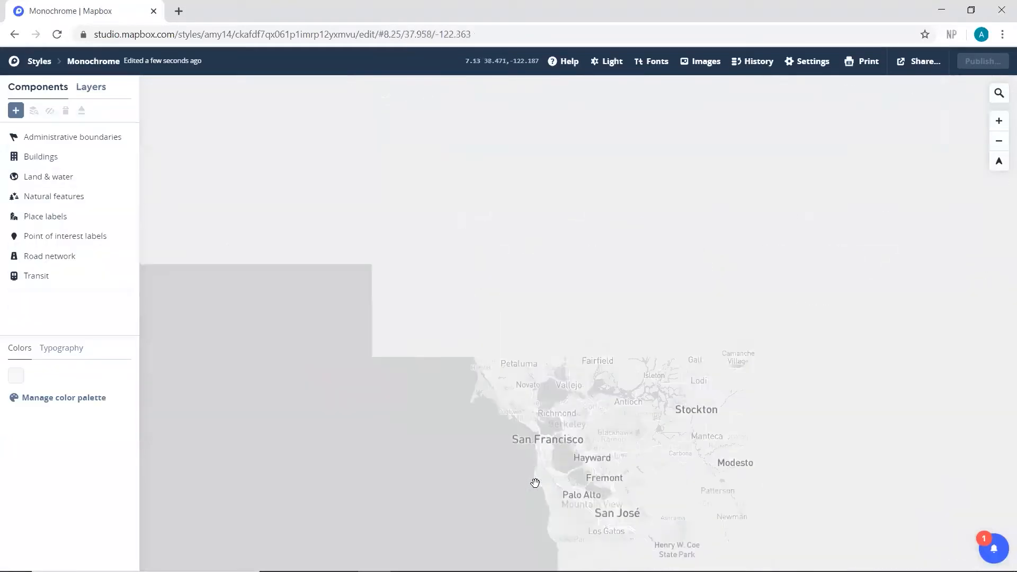
scroll(376, 483, down, 15)
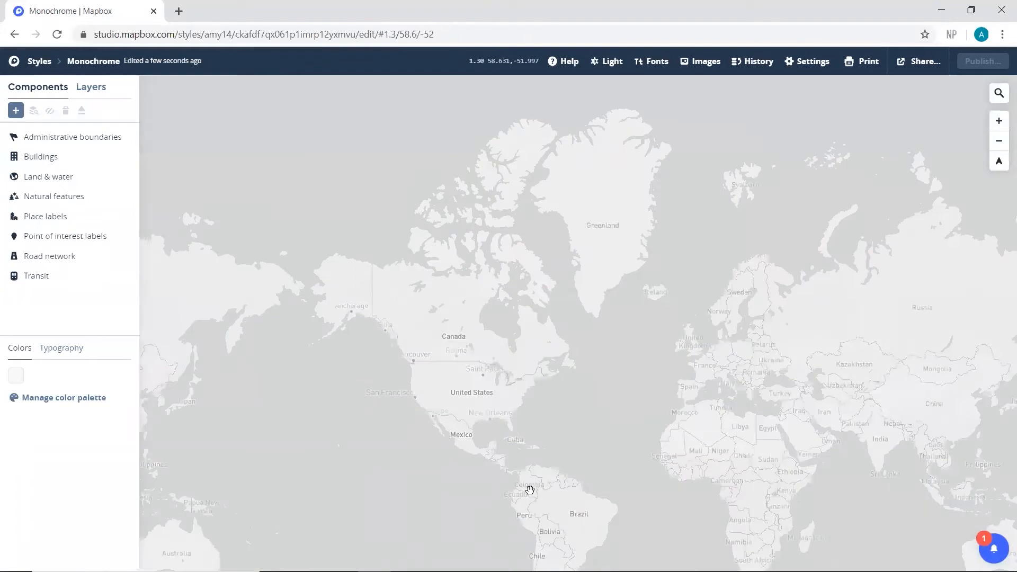
drag(481, 440, 646, 391)
scroll(500, 483, up, 12)
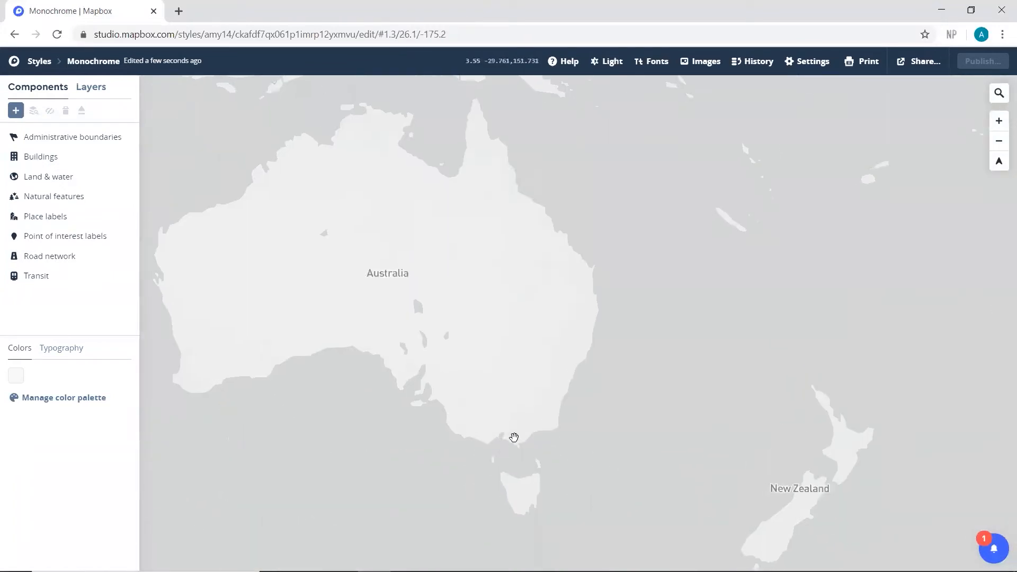
scroll(508, 397, up, 9)
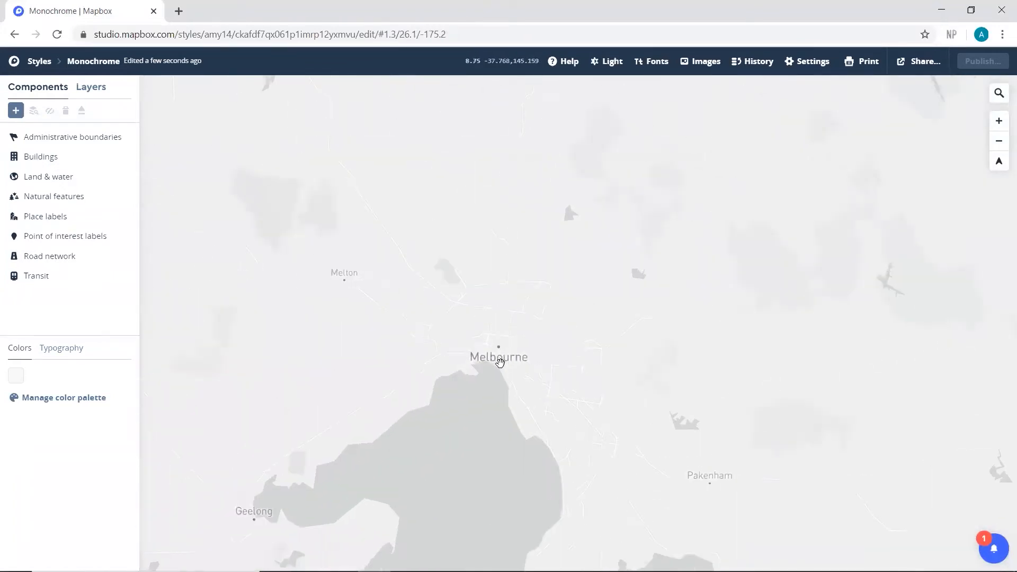
scroll(506, 350, up, 2)
drag(507, 390, 499, 466)
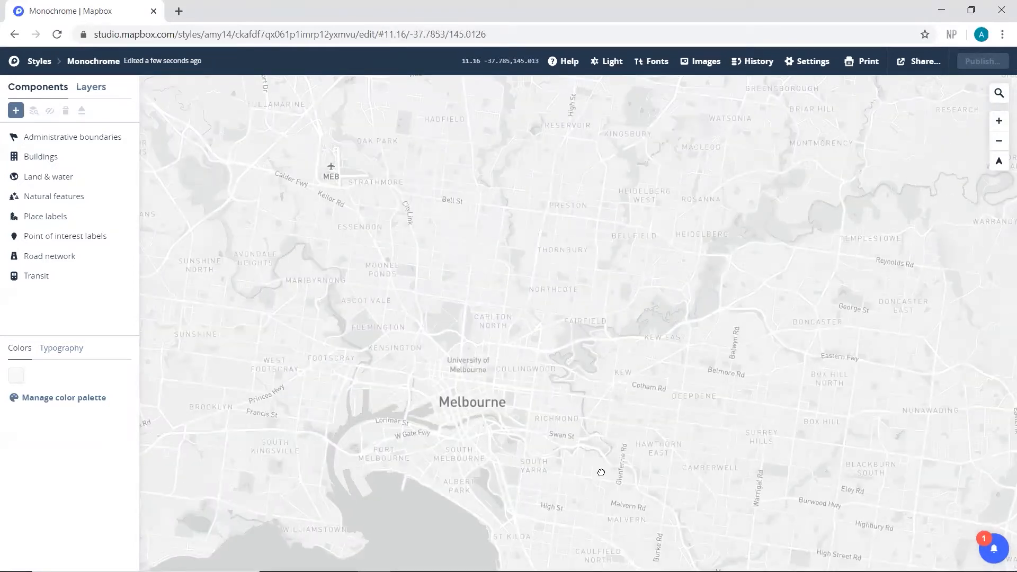
drag(600, 470, 609, 459)
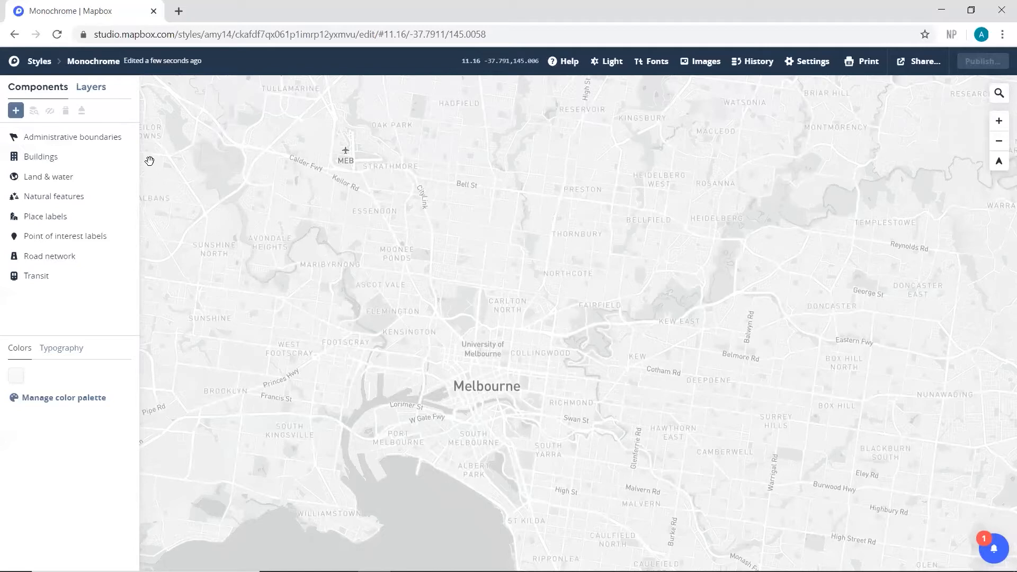
Step: List the style's individual layers and collapse every layer group except Road network, surface-icons
click(83, 90)
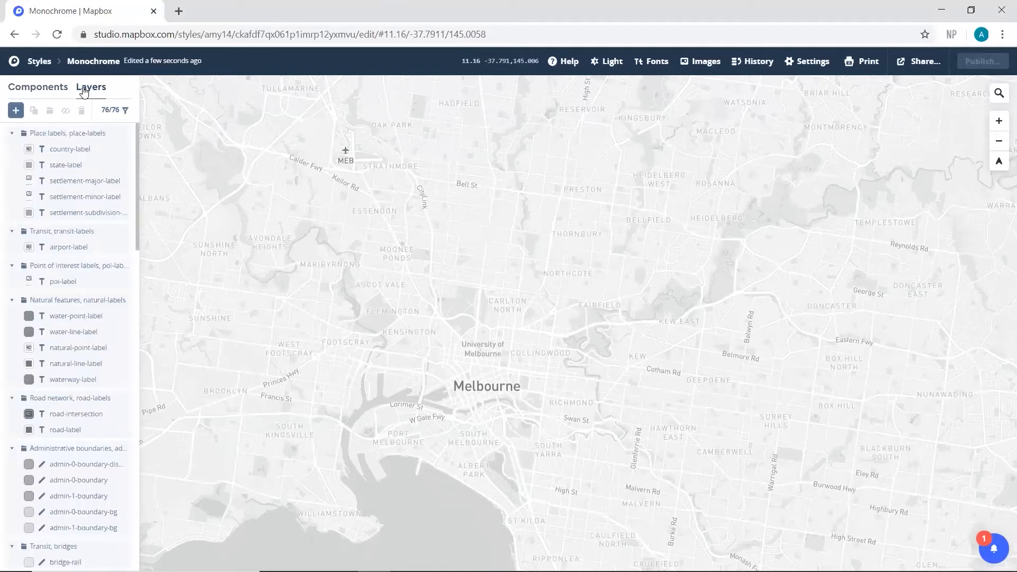
click(12, 134)
click(12, 152)
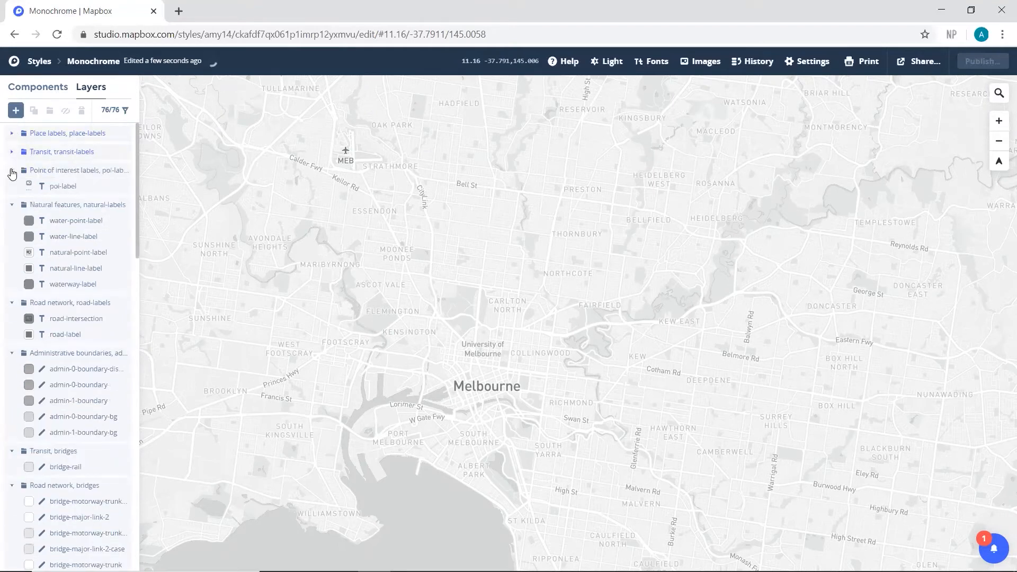
click(12, 170)
click(12, 189)
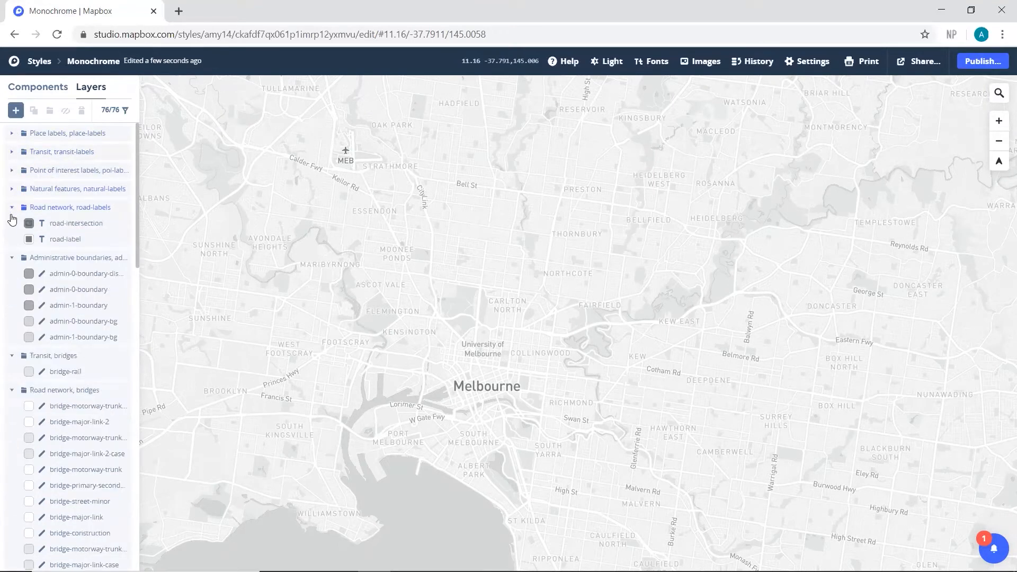
click(11, 207)
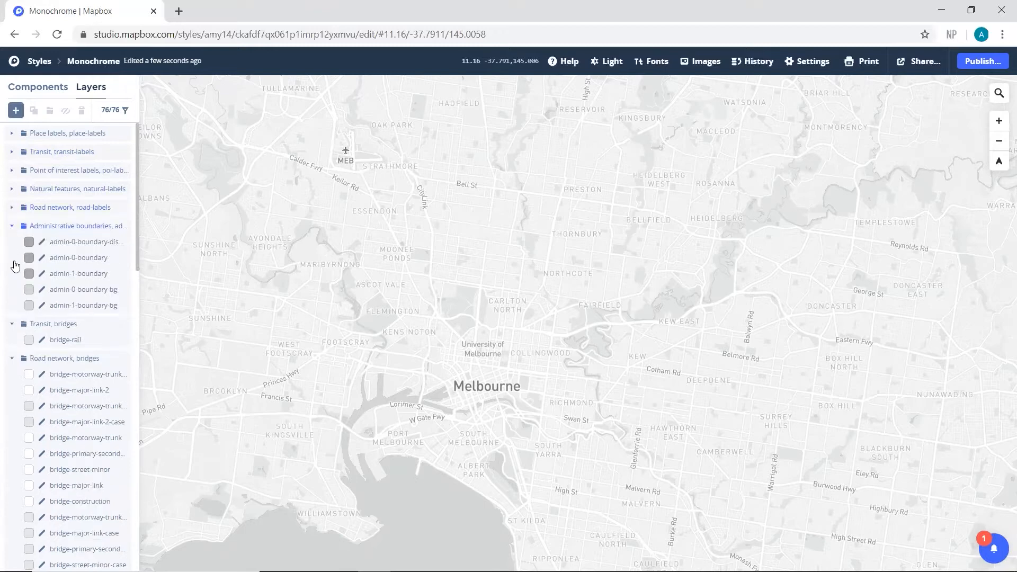
click(11, 226)
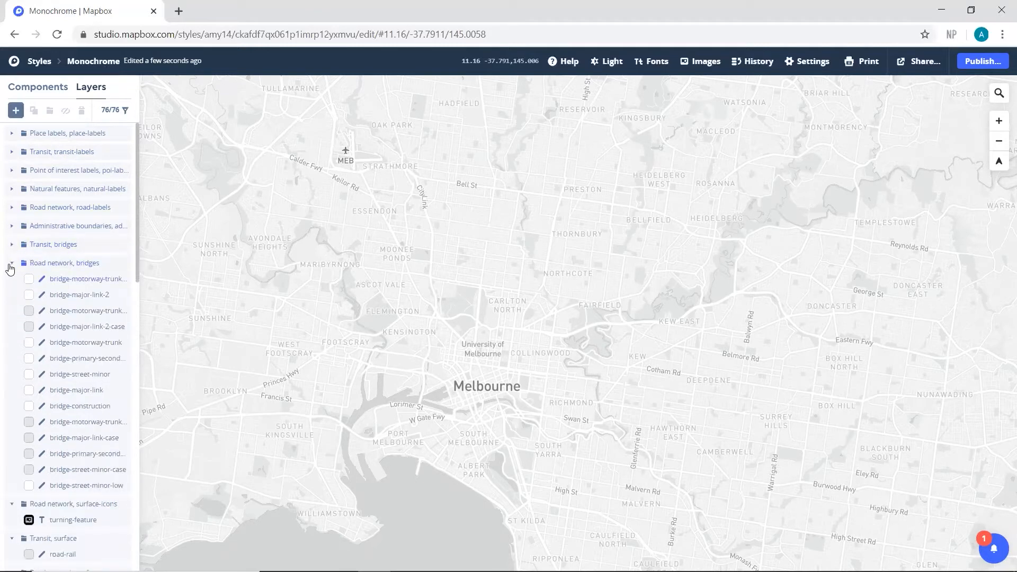
click(12, 263)
click(12, 318)
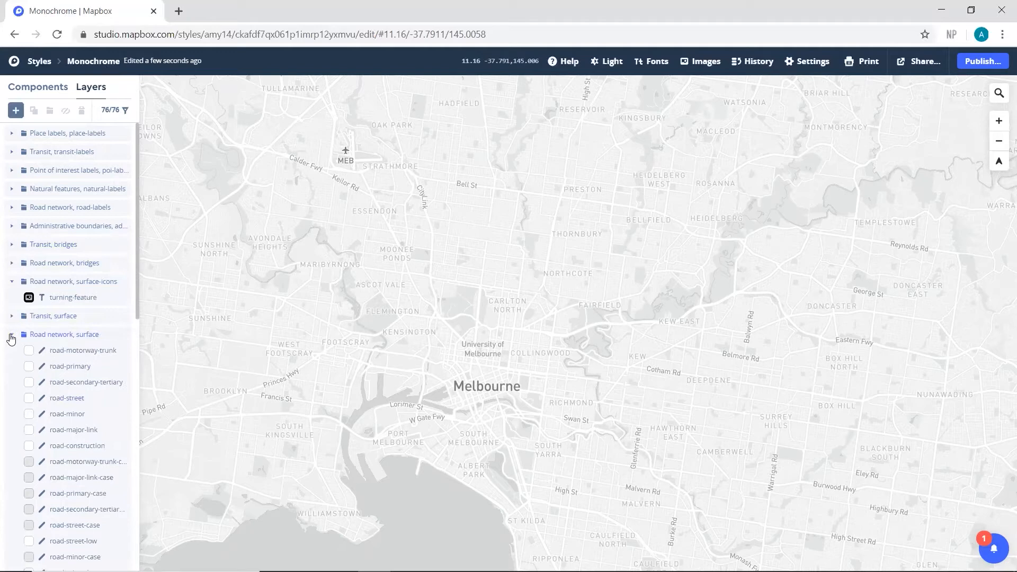
click(12, 335)
click(12, 353)
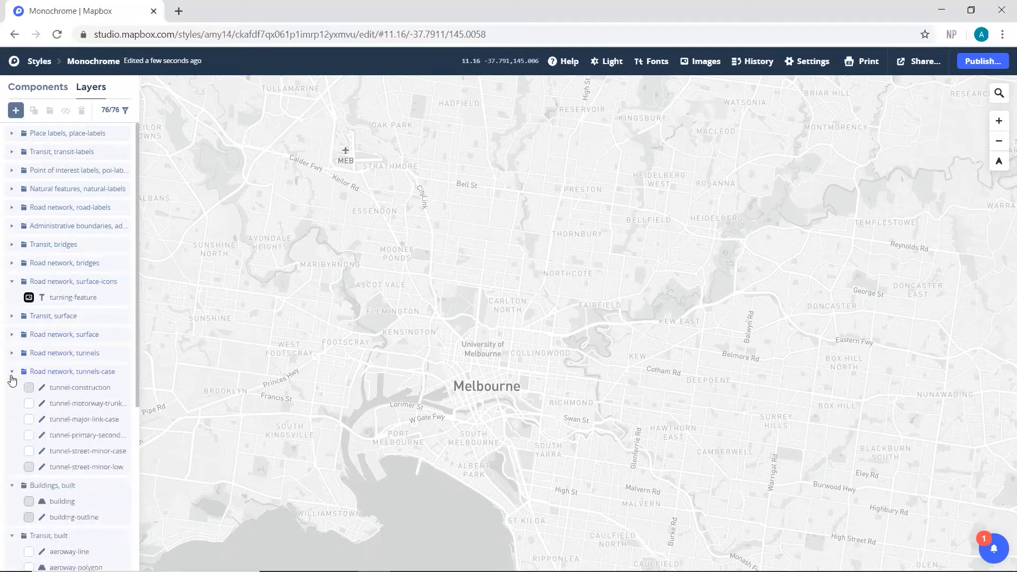
click(12, 372)
click(12, 390)
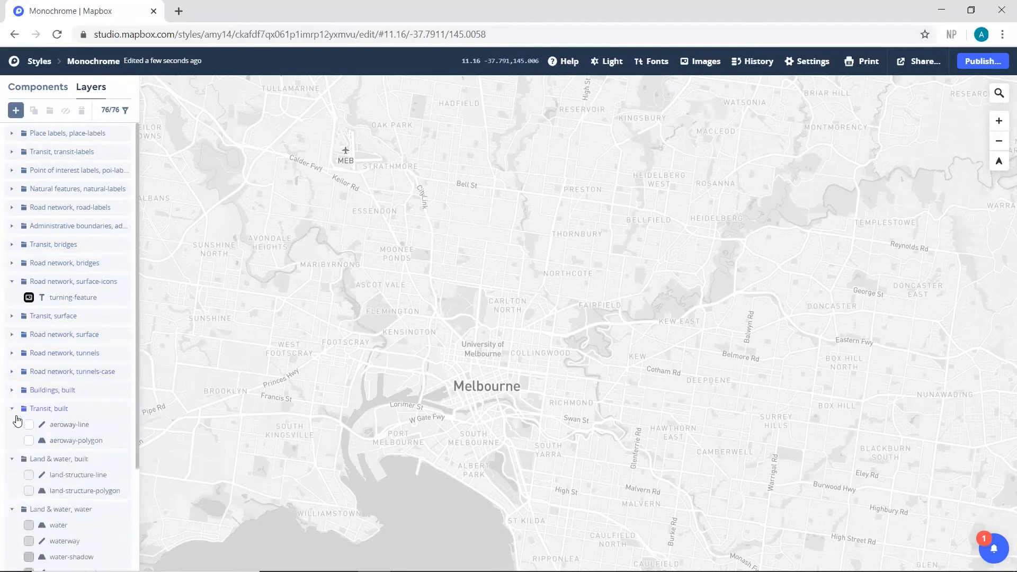
click(12, 409)
click(12, 427)
click(12, 446)
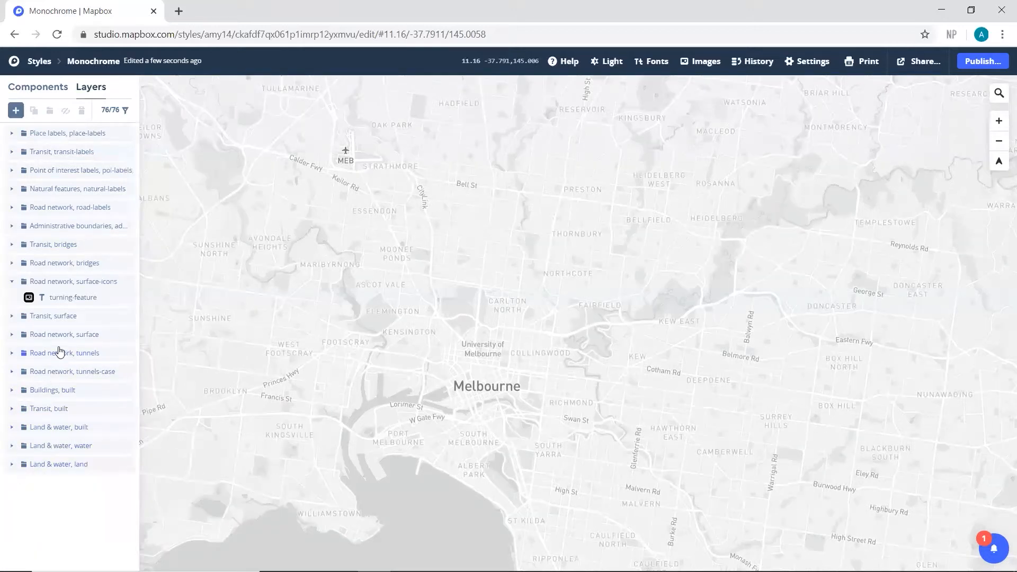
Step: Hide the transit-labels, poi-labels, natural-labels and road-labels layer groups, and select the place-labels group
click(101, 208)
shift+click(105, 154)
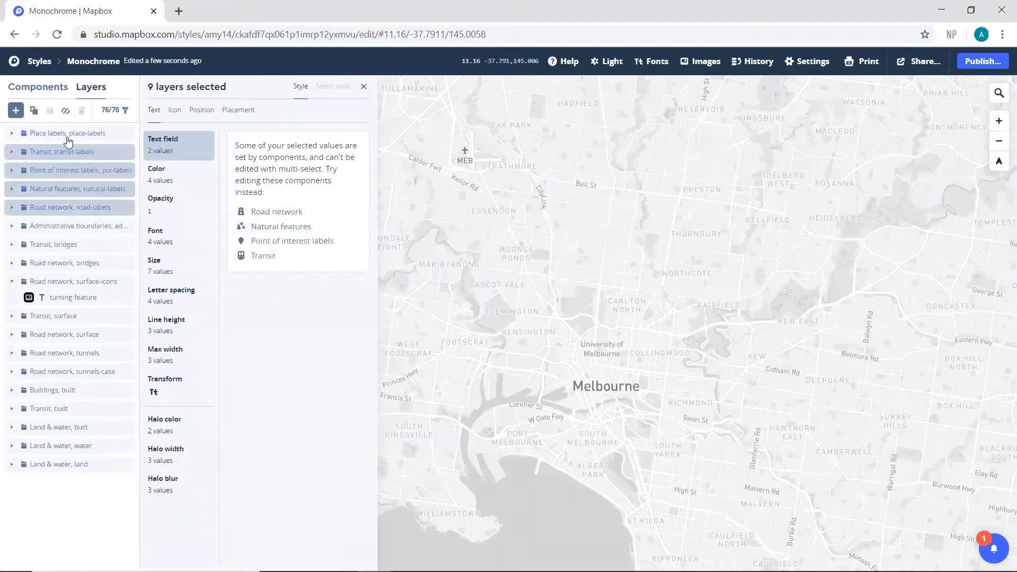
click(66, 112)
click(99, 134)
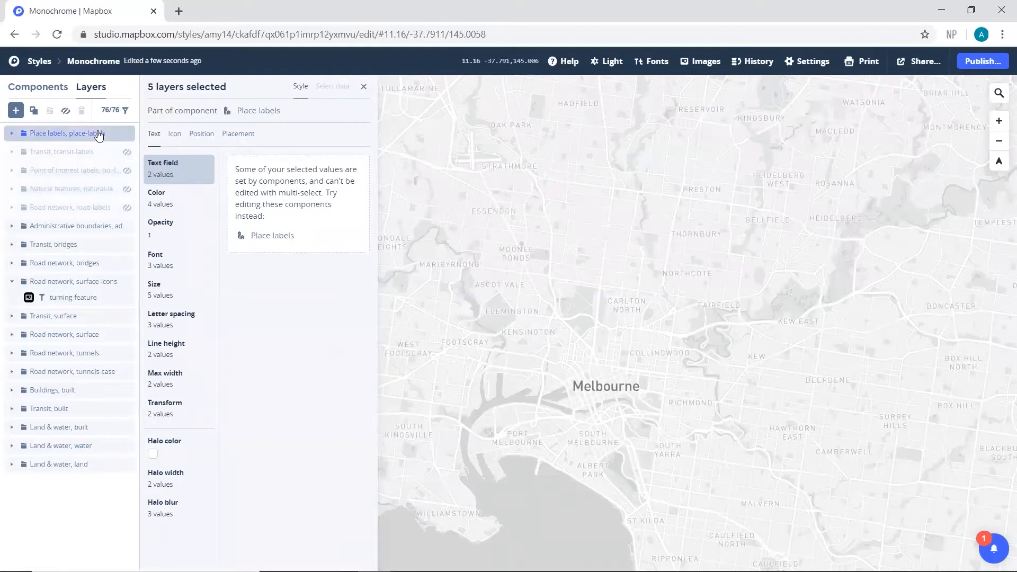
Step: Add a new layer to the style using the Greenspaces-45bzb5 tileset's Greenspaces-45bzb5 layer as its source
click(16, 112)
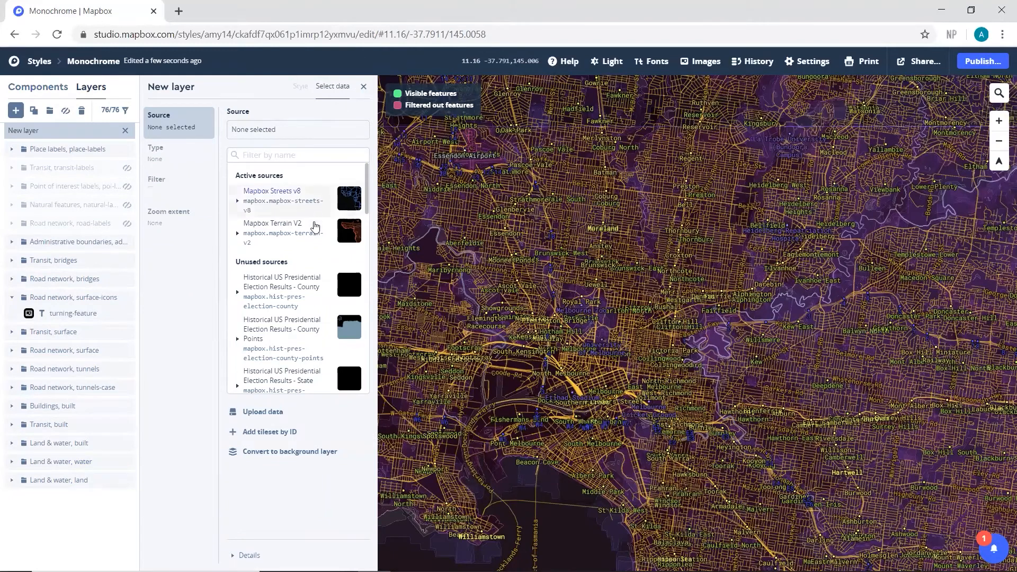
scroll(314, 235, down, 4)
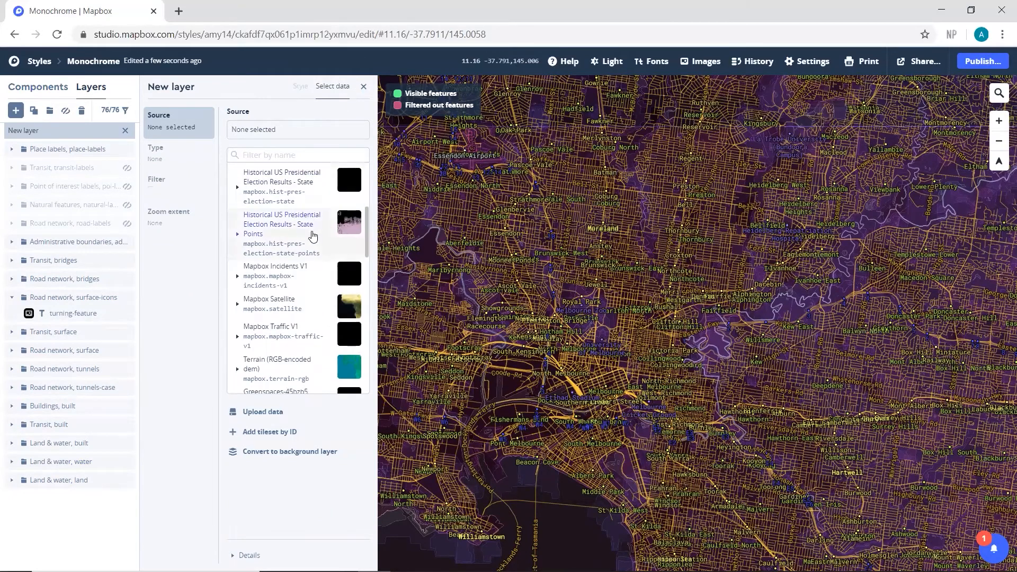
scroll(312, 240, down, 3)
click(247, 271)
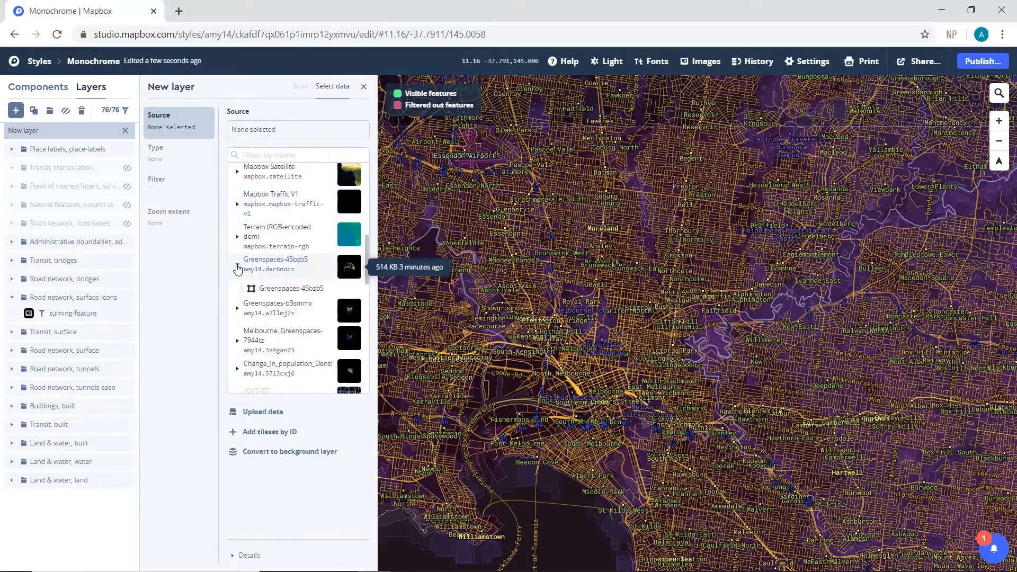
click(318, 288)
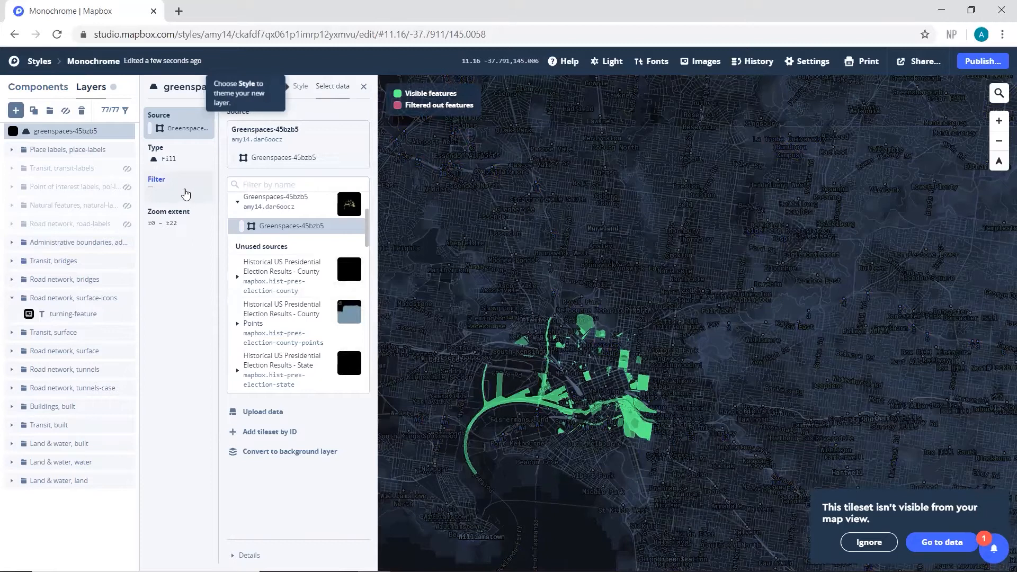
Step: Filter the greenspaces-45bzb5 layer to features whose 0greenspac field is LMU007
click(182, 191)
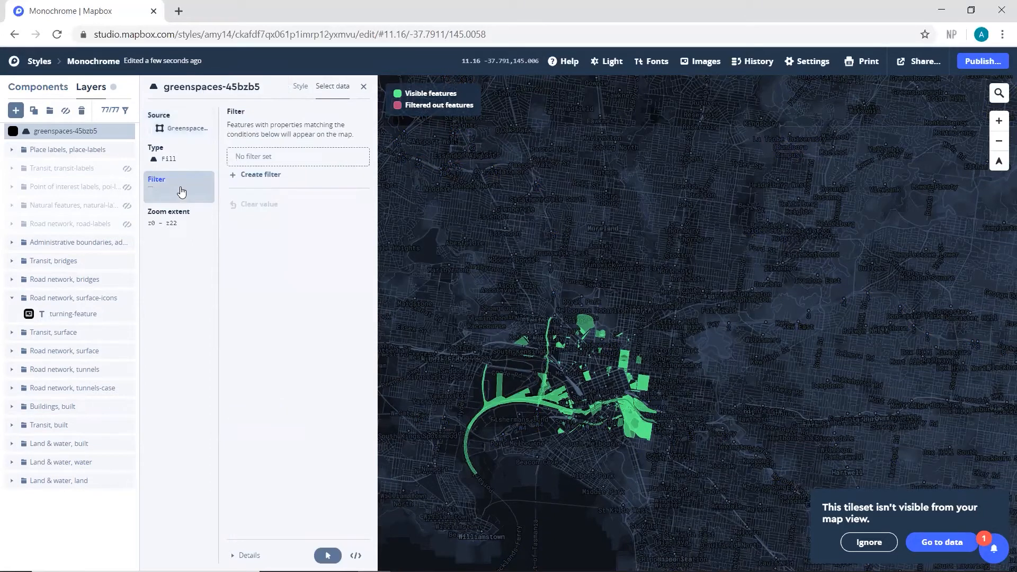
click(254, 176)
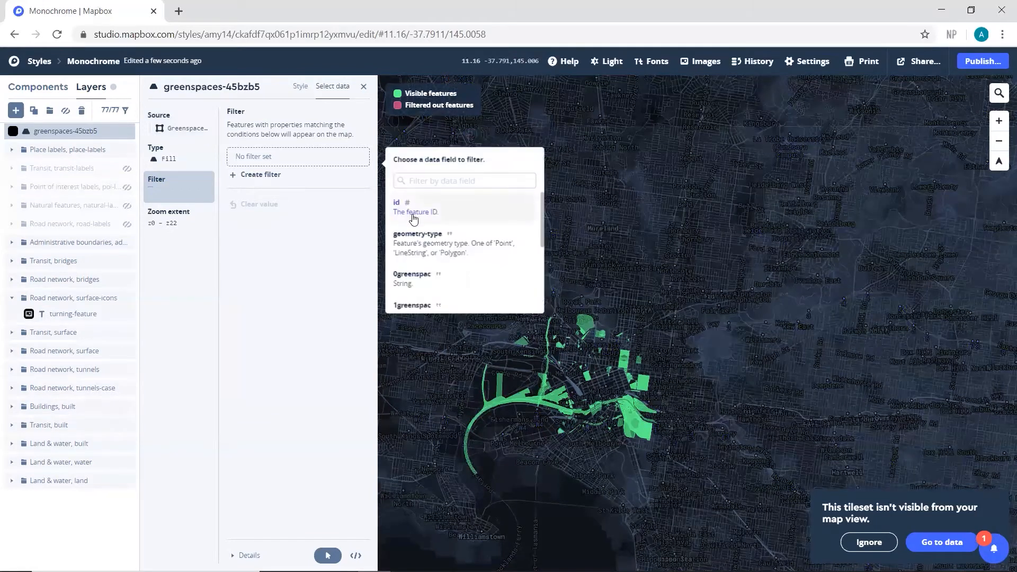
scroll(476, 250, down, 1)
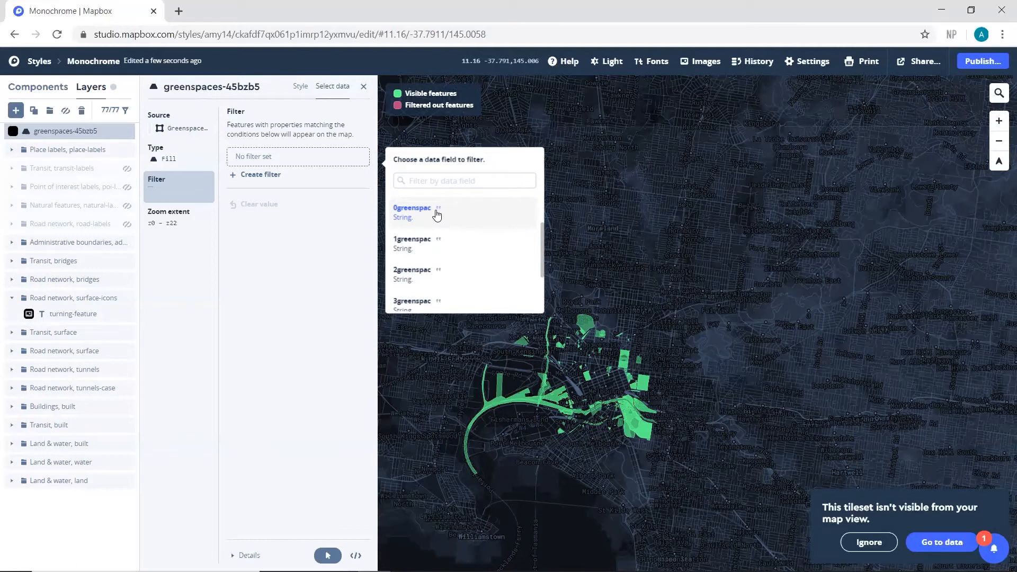
click(436, 214)
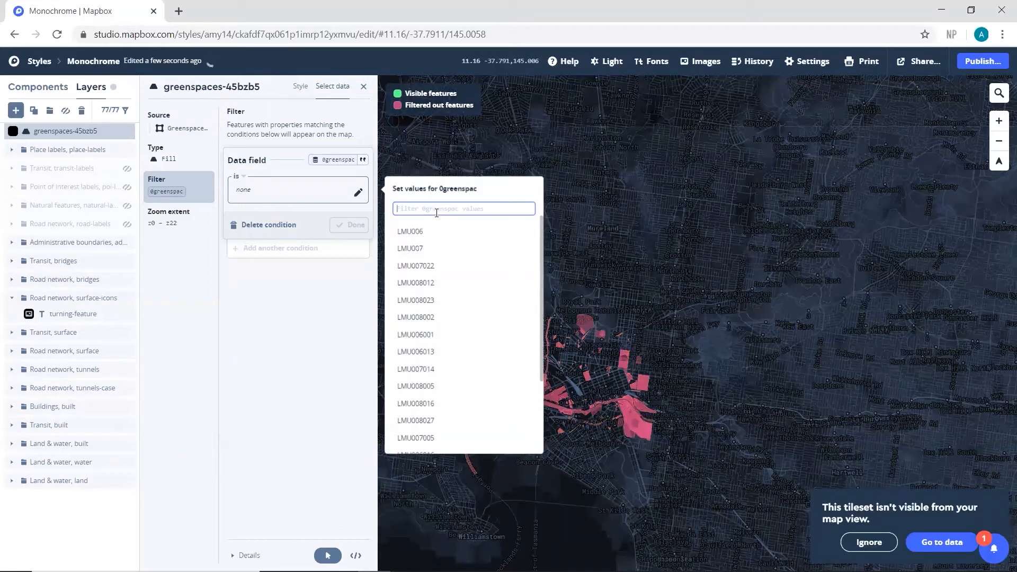
click(418, 249)
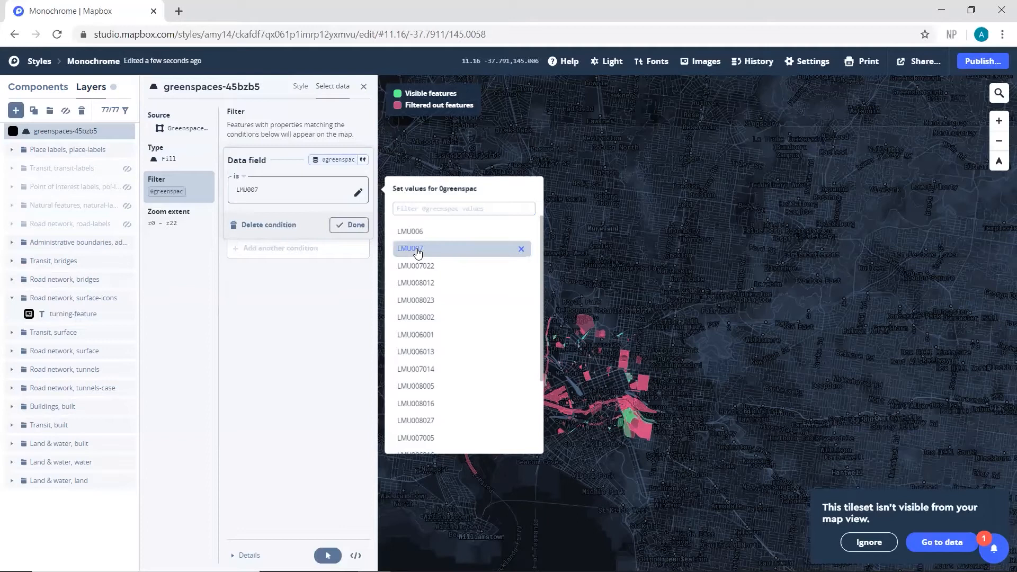
click(350, 225)
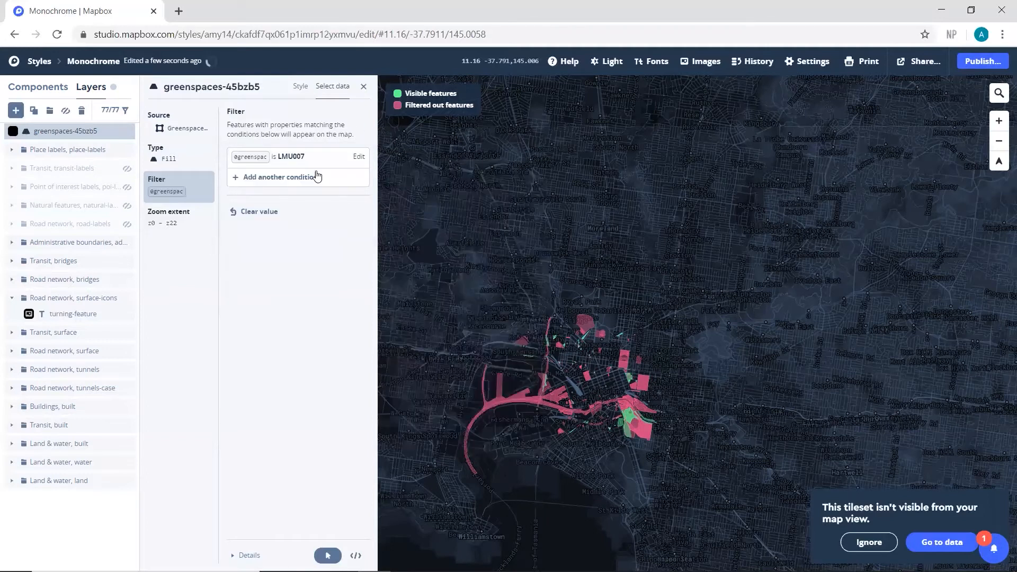
Step: Set the fill color of the greenspaces-45bzb5 layer to green, hex 52d228
click(302, 89)
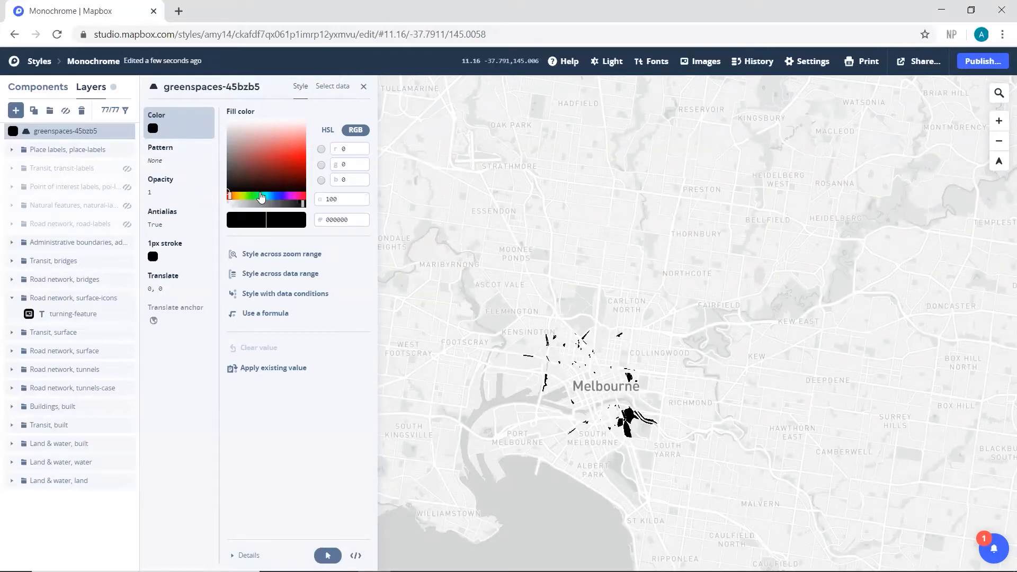
click(261, 200)
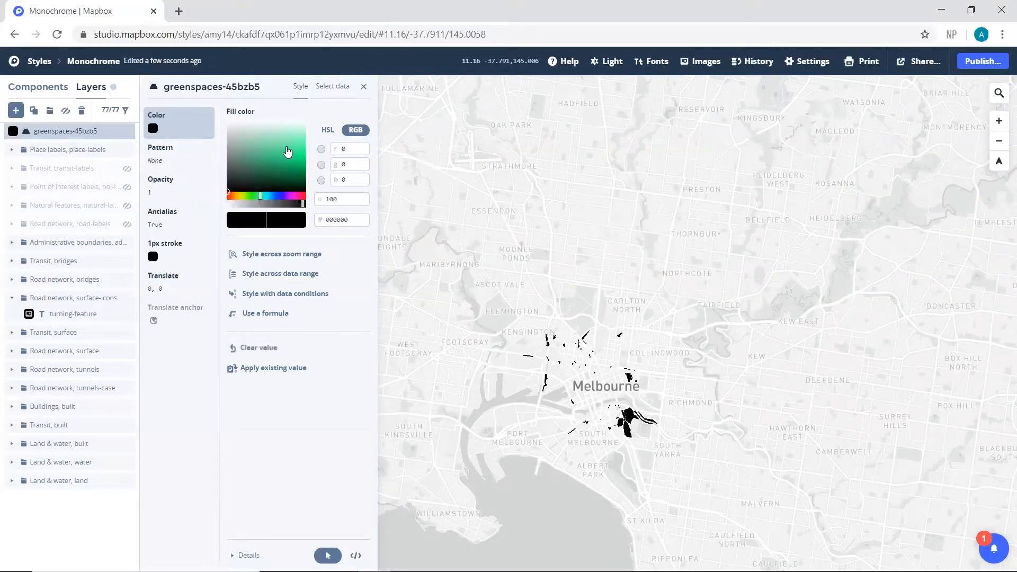
click(287, 146)
drag(260, 194, 269, 196)
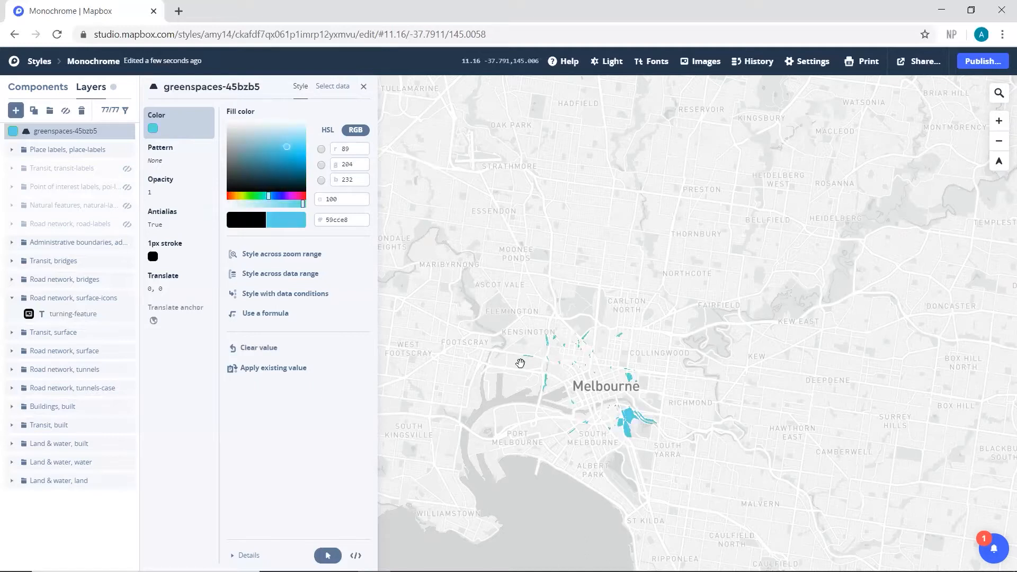
scroll(608, 421, up, 5)
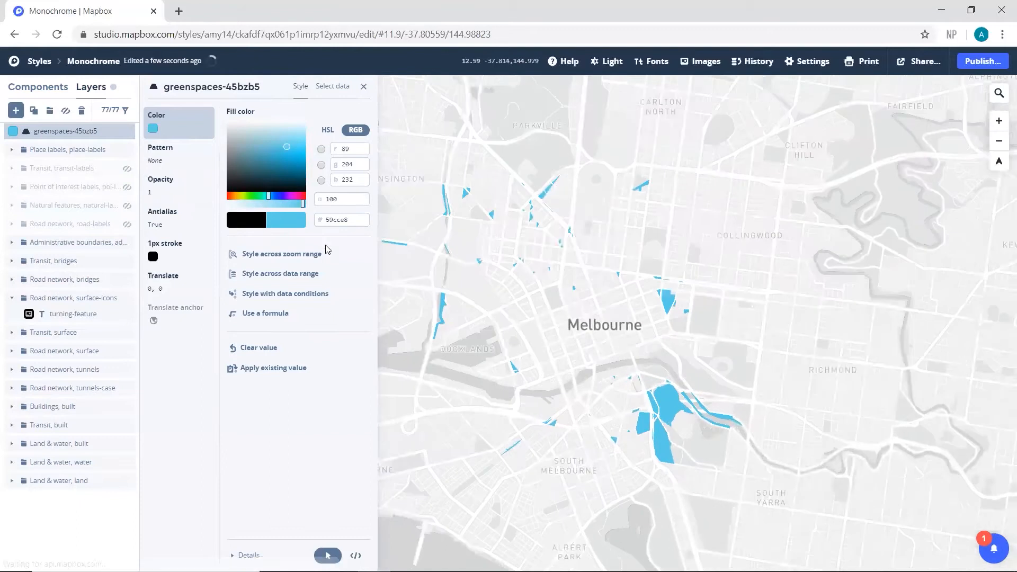
click(256, 196)
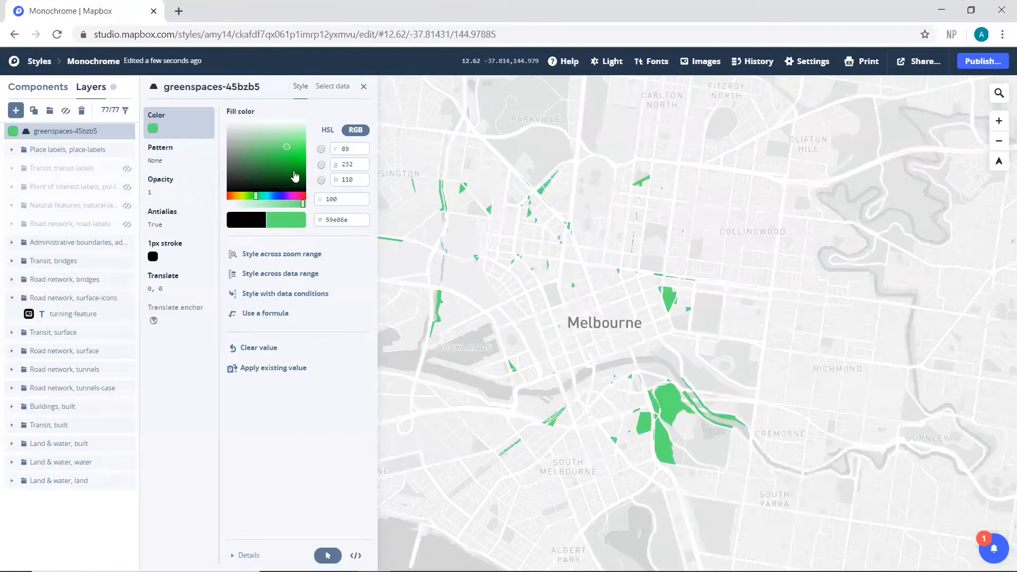
drag(300, 146, 304, 147)
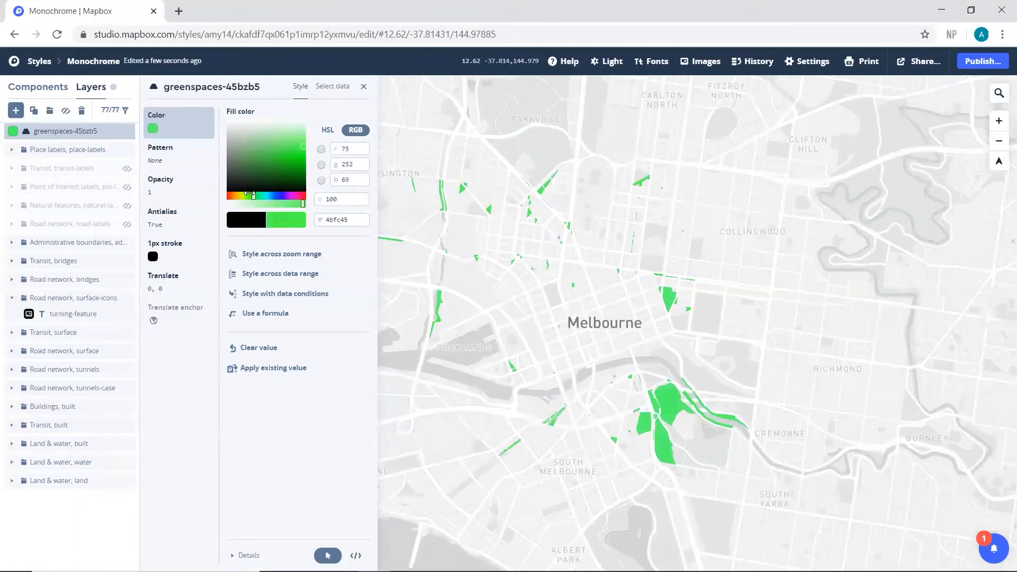
drag(250, 194, 250, 194)
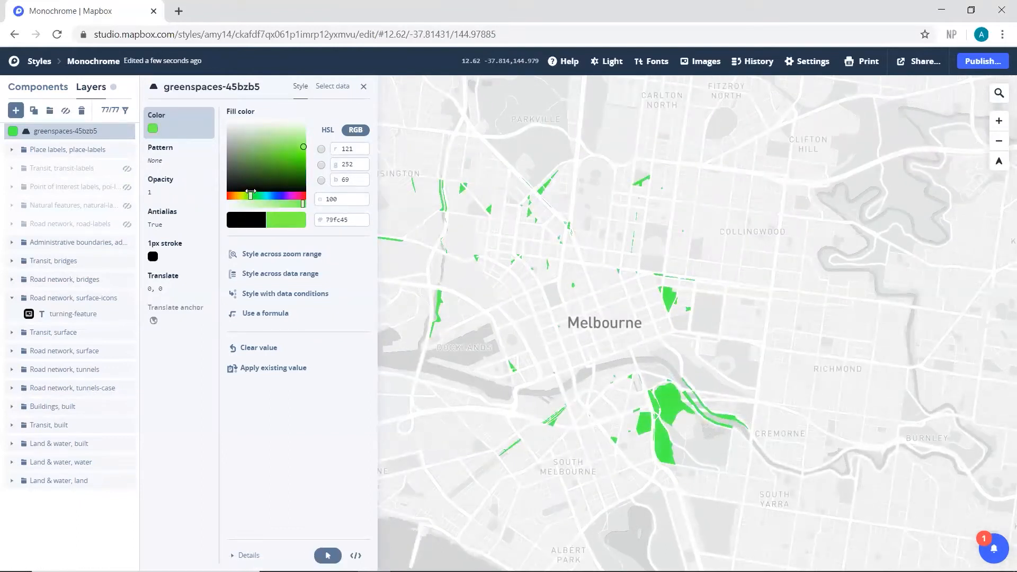
click(300, 136)
mouse_move(299, 138)
mouse_down()
mouse_move(279, 170)
mouse_move(281, 157)
mouse_up()
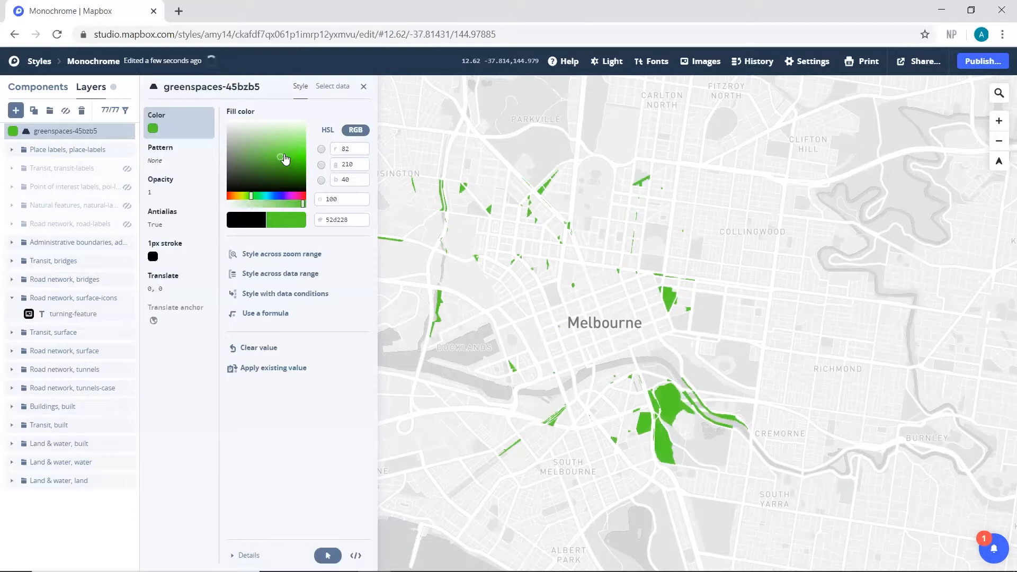
Step: Rename the greenspaces-45bzb5 layer as Reserves
click(217, 88)
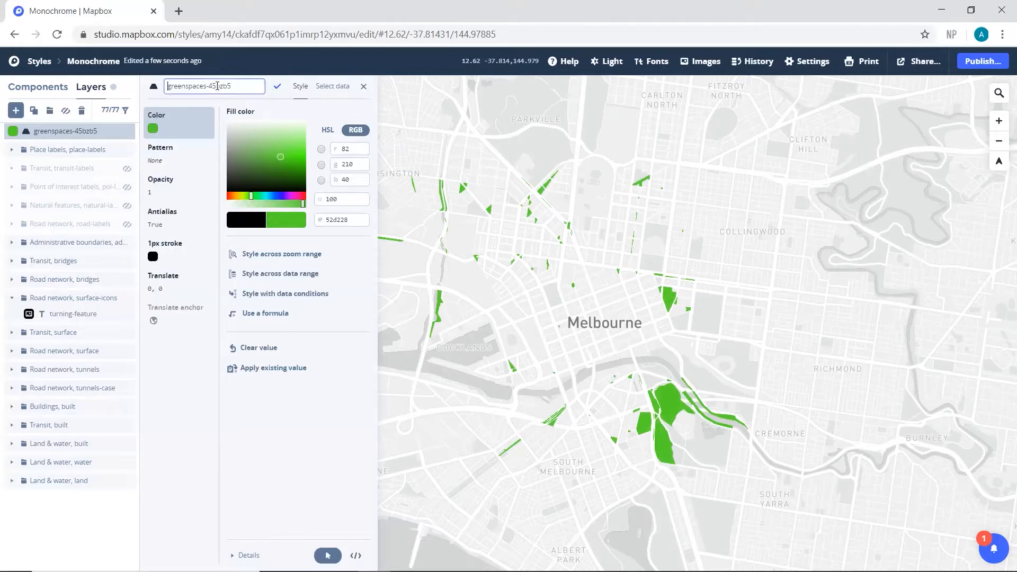
key(ctrl+a)
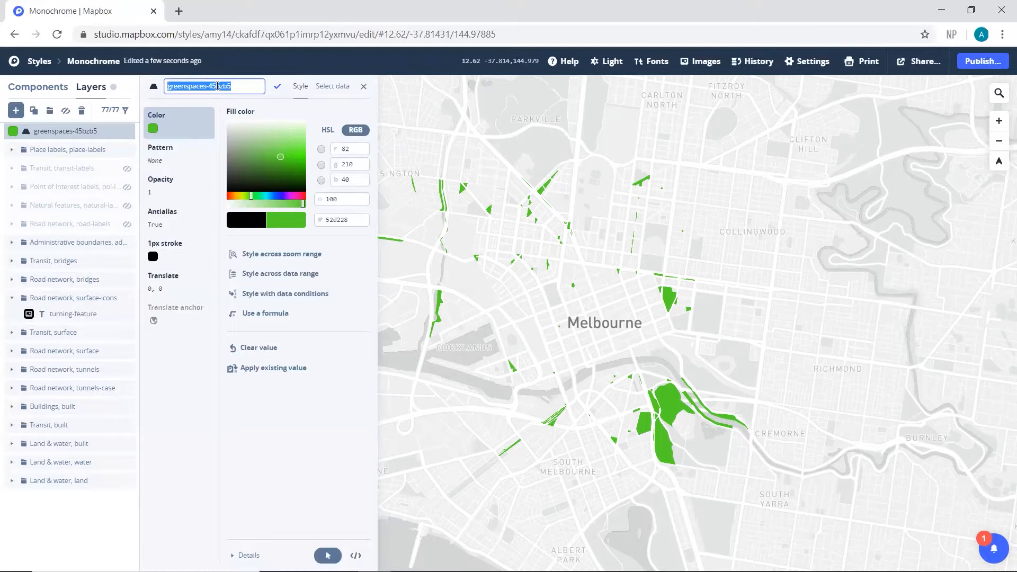
text(P)
click(278, 87)
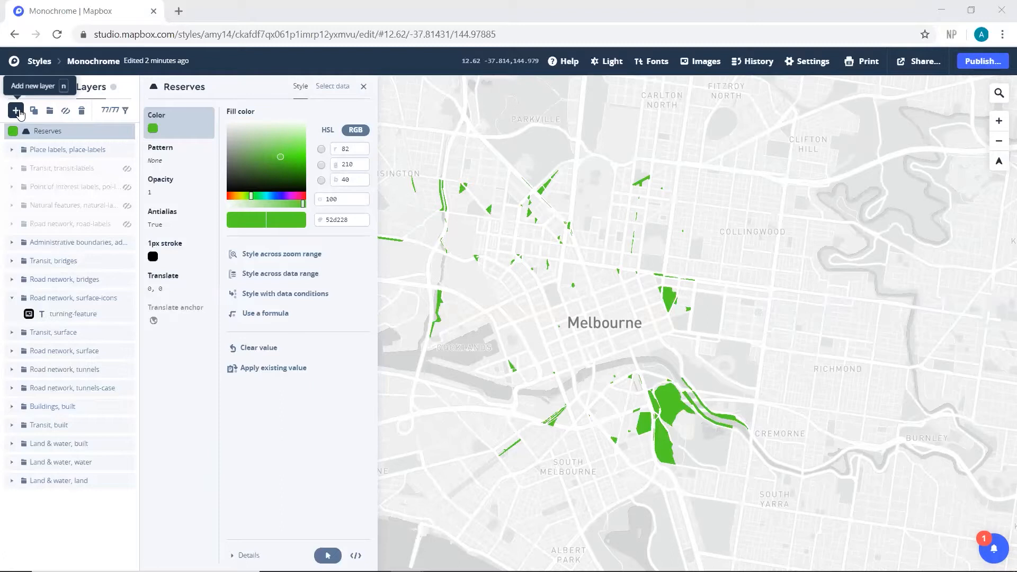
Step: Open the PSMA Transport and Topography Data Product Description PDF from psma.com.au in a new browser tab
click(178, 10)
text(psma)
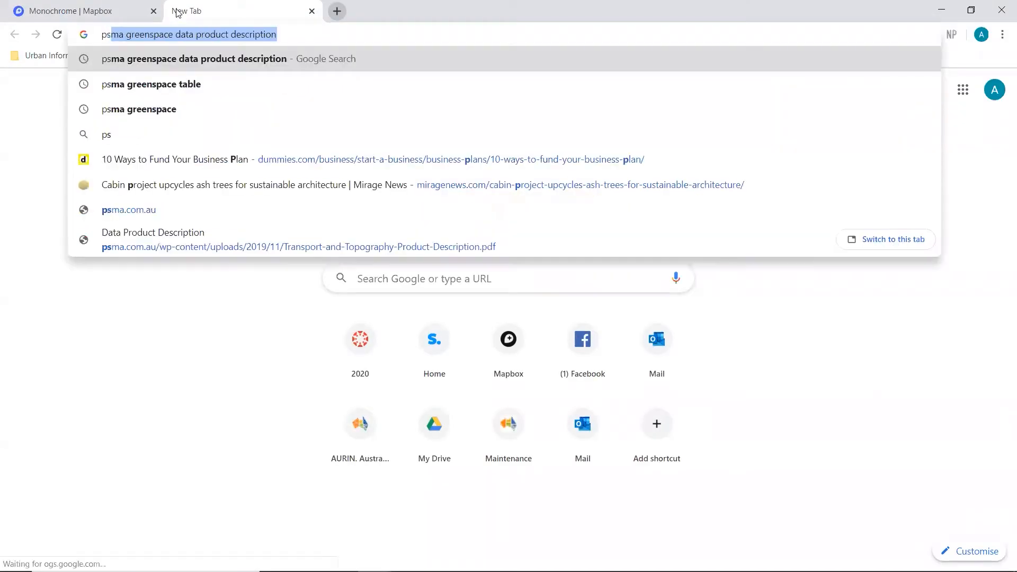
text(.com)
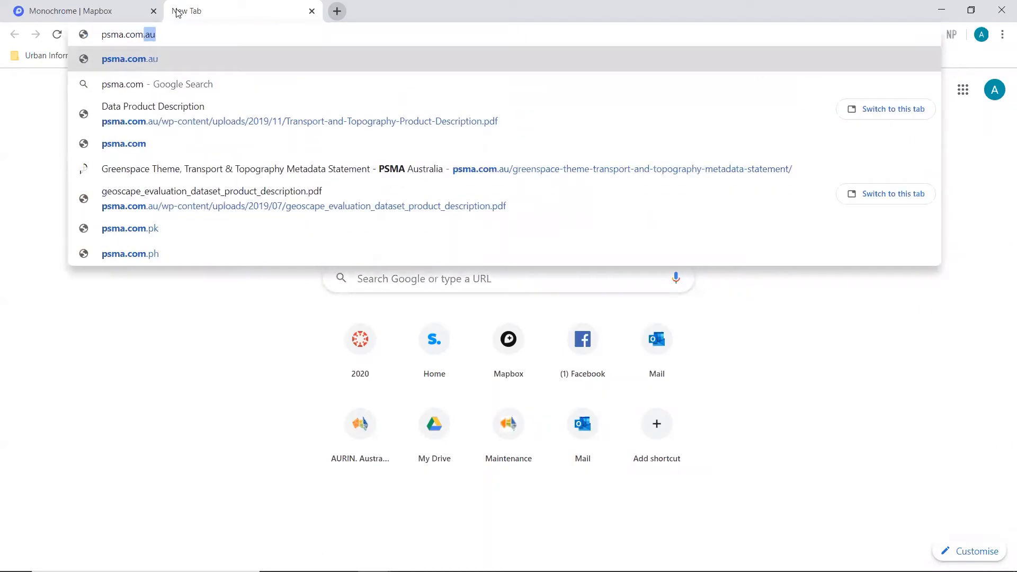
text(.a)
key(Return)
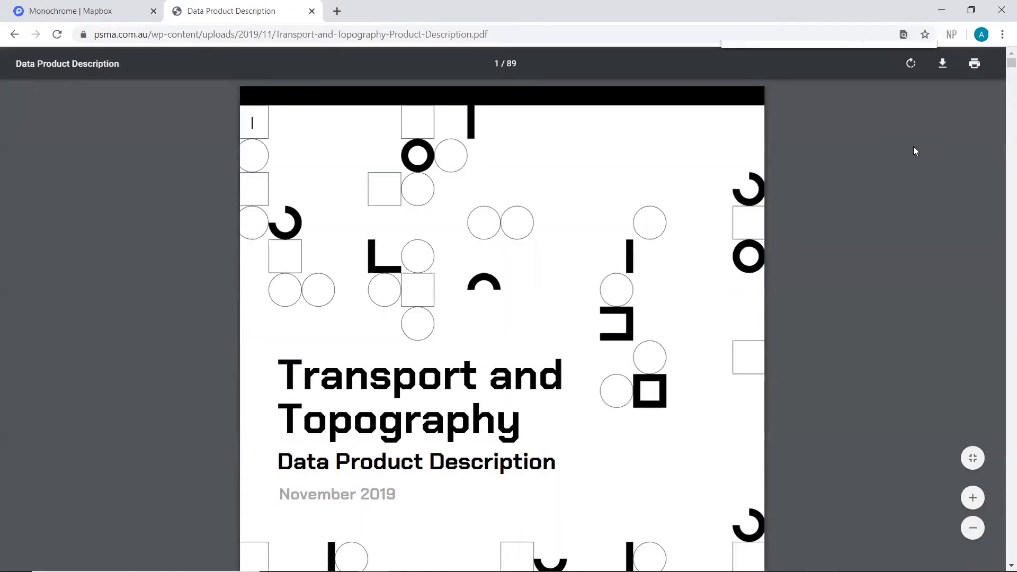
Step: Search the PDF for "lmu" to read the GREENSPACE_CLASS_AUT codes, and return to the Mapbox style
key(ctrl+f)
text(Im)
text(u)
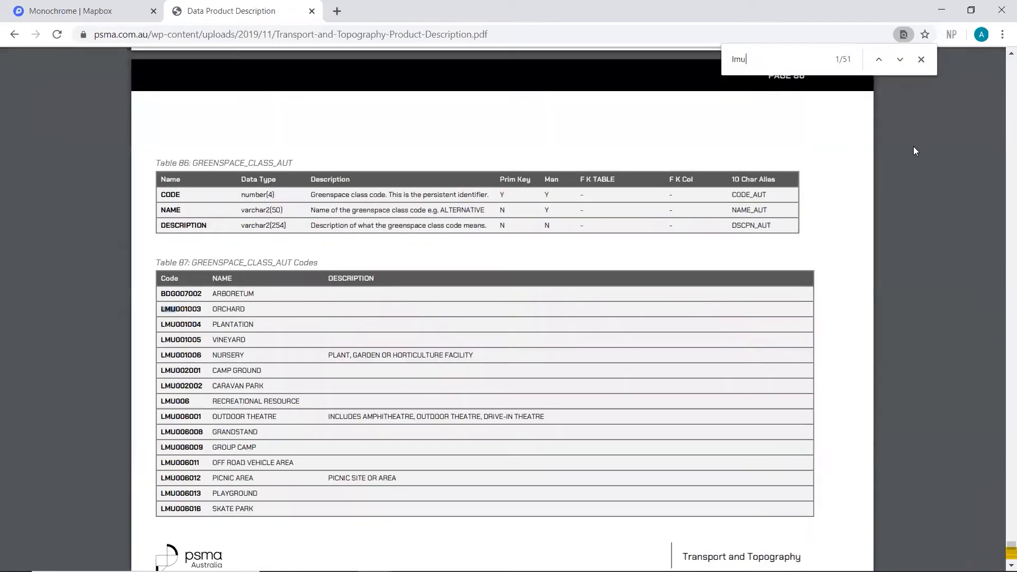
click(921, 60)
scroll(457, 256, down, 1)
key(ctrl+shift+Tab)
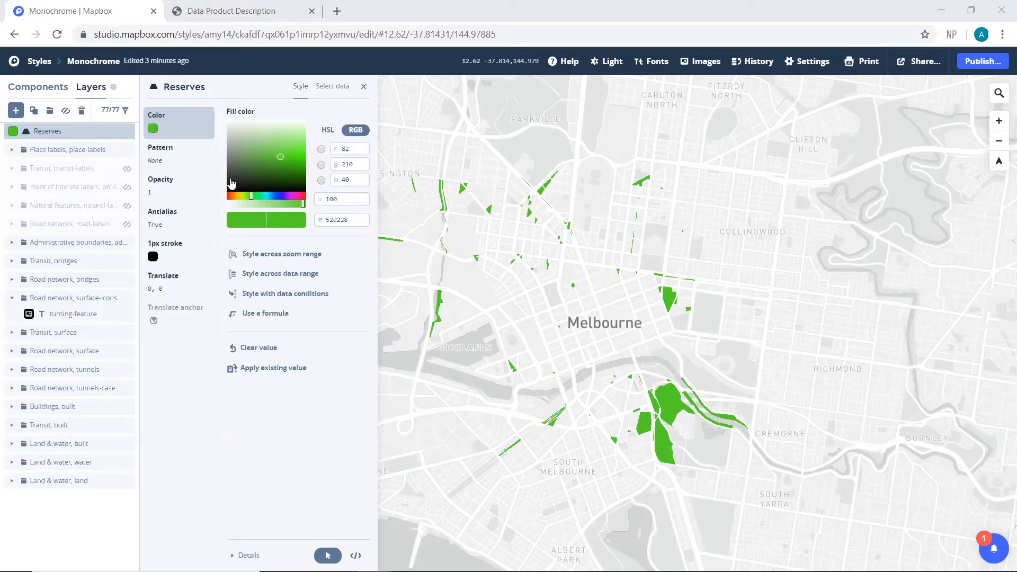
Step: Add a new layer to the style with the Greenspaces-45bzb5 tileset layer as its source
click(16, 110)
click(308, 256)
click(262, 283)
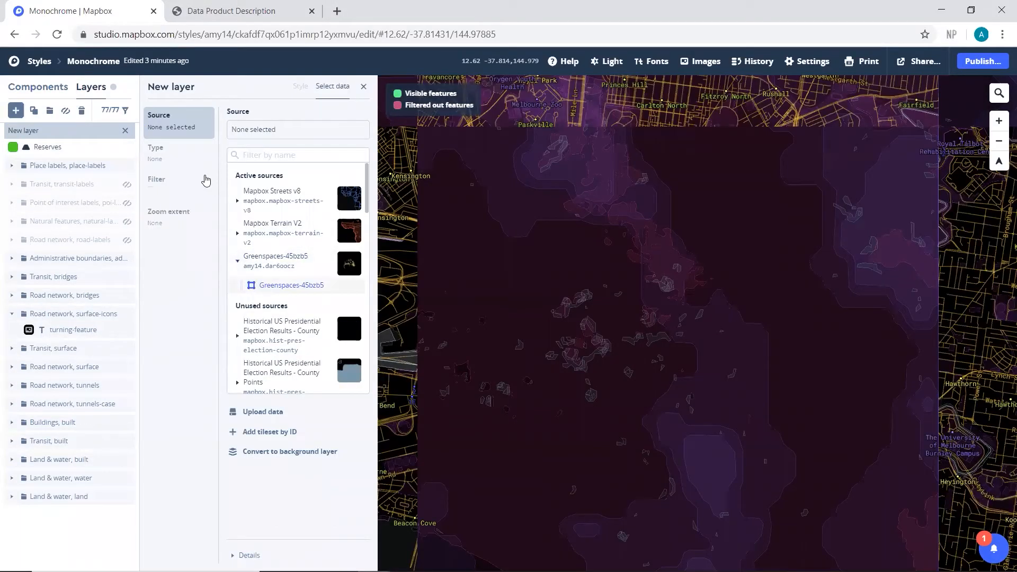
Step: Filter the new greenspaces layer to features whose 0greenspac field is LMU006
click(180, 182)
click(284, 176)
scroll(463, 234, down, 2)
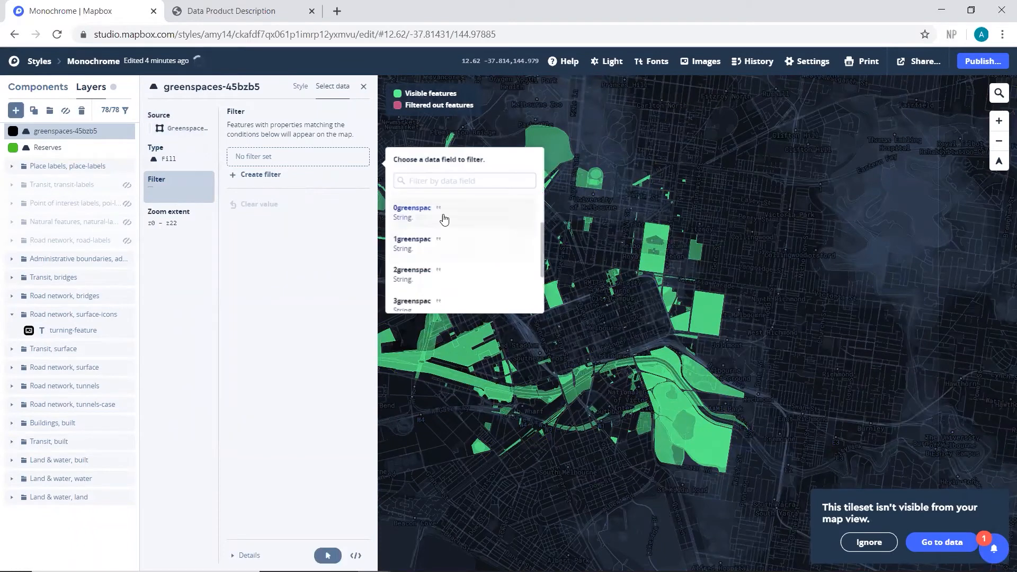
click(445, 220)
click(439, 232)
Step: Set the LMU006 layer's fill color to red, hex b93131, and rename it Recreational Resource
click(301, 85)
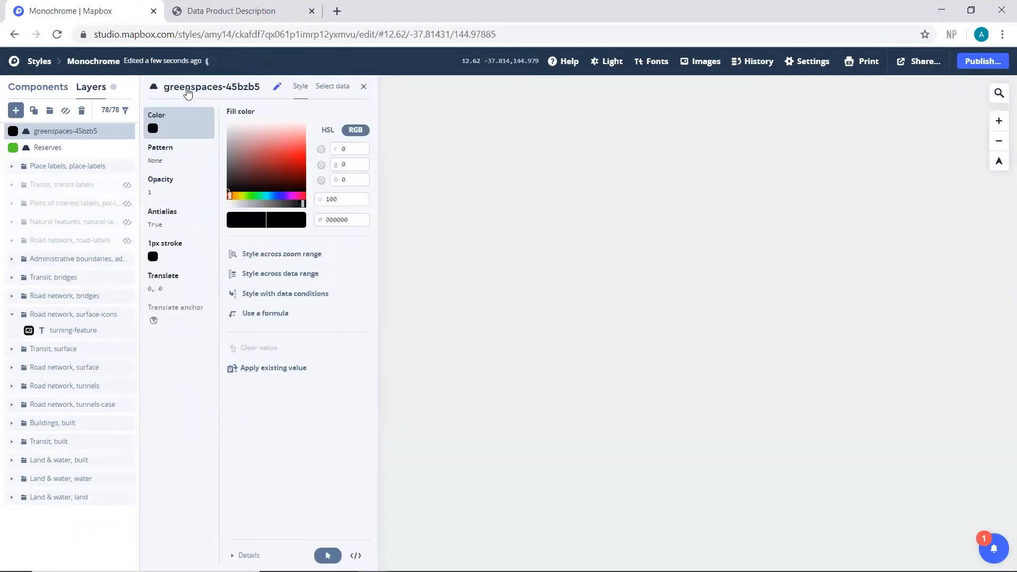
mouse_move(289, 163)
mouse_down()
mouse_move(269, 168)
mouse_move(293, 170)
mouse_move(294, 153)
mouse_move(273, 159)
mouse_up()
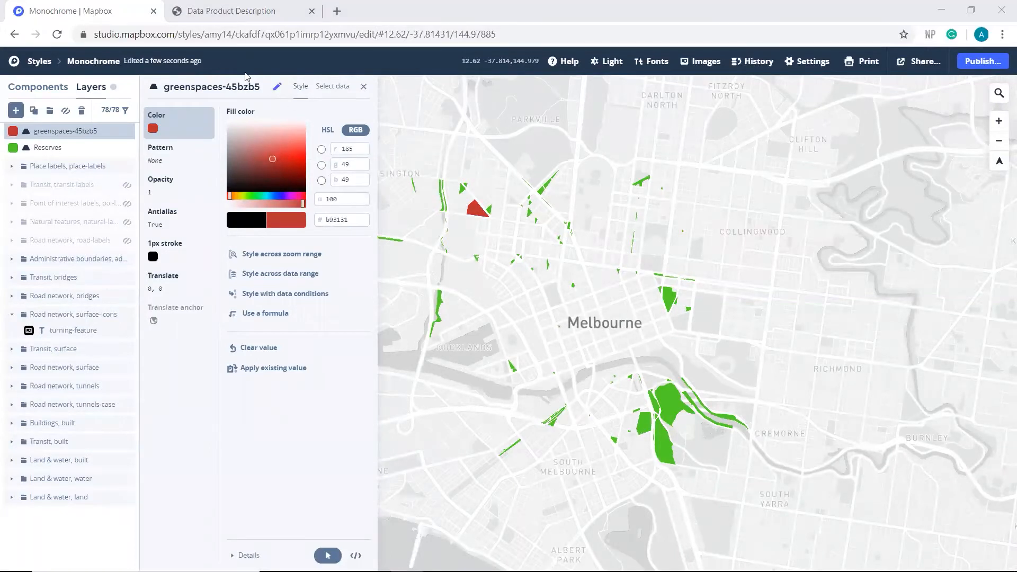
click(241, 89)
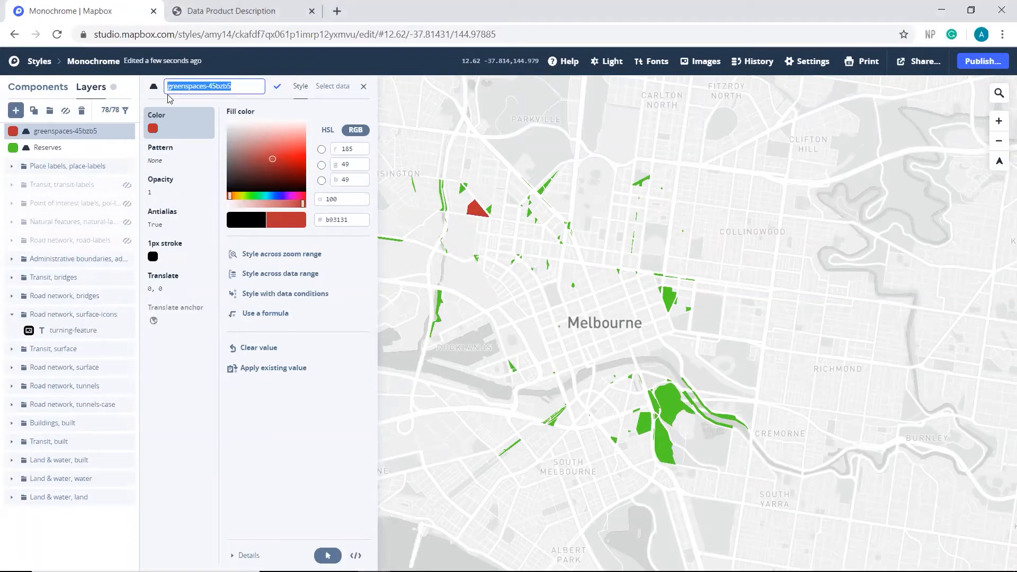
text(Recre)
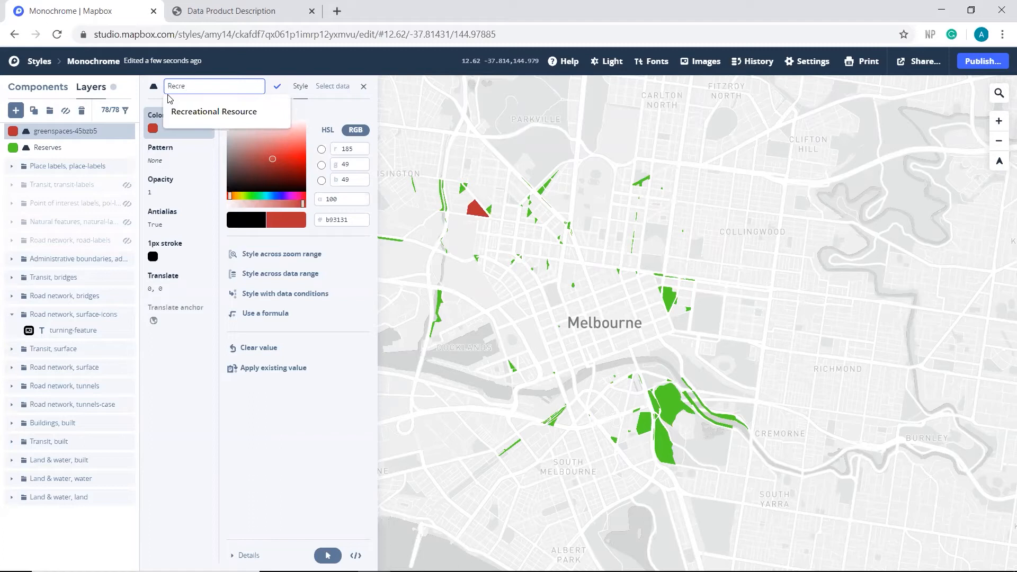
text(ational Resource)
click(277, 86)
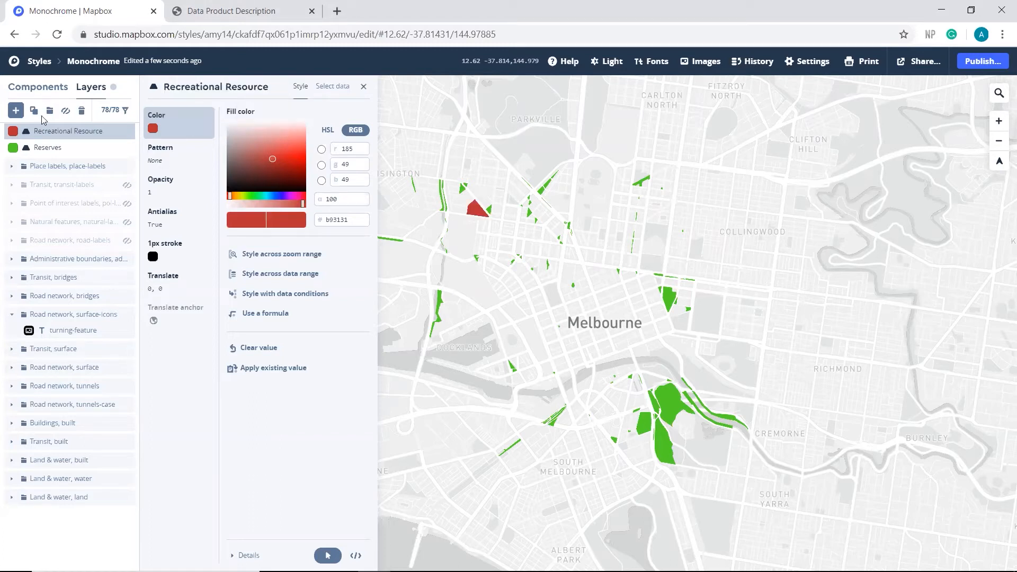
Step: Add another layer from the Greenspaces-45bzb5 source and filter its 0greenspac field to LMU007022
click(15, 113)
click(249, 259)
click(280, 285)
click(164, 181)
click(253, 175)
click(421, 274)
click(433, 267)
click(349, 225)
Step: Check code LMU007022 in the Data Product Description and set the new layer's fill color to light blue
click(231, 11)
scroll(284, 334, up, 4)
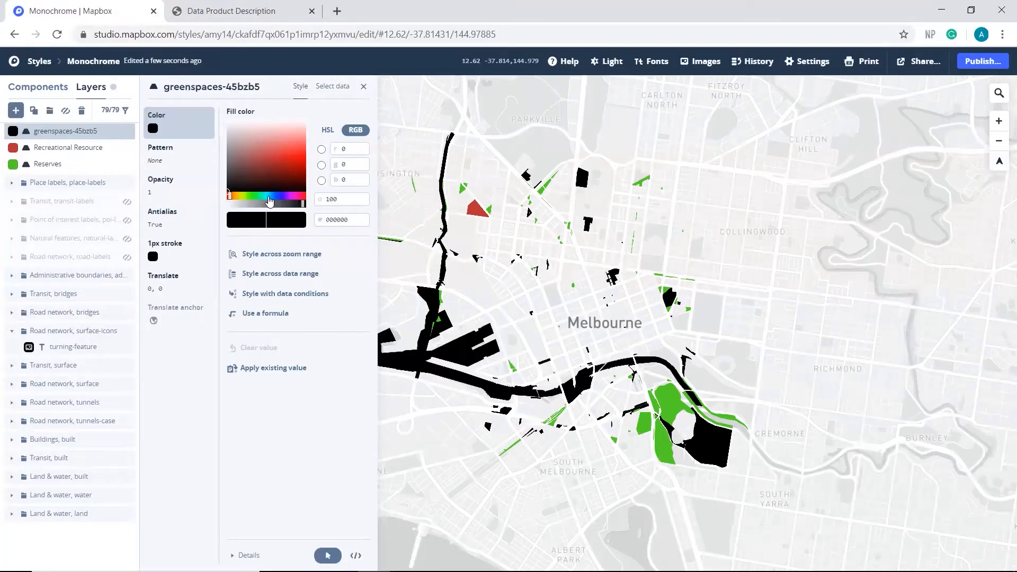
click(269, 197)
click(284, 148)
Step: Rename the light blue greenspaces layer as Open Space
click(234, 87)
drag(236, 87, 149, 96)
text(Open Space)
click(277, 86)
Step: Add another layer from the Greenspaces-45bzb5 source and filter its 0greenspac field to LMU008012
click(15, 111)
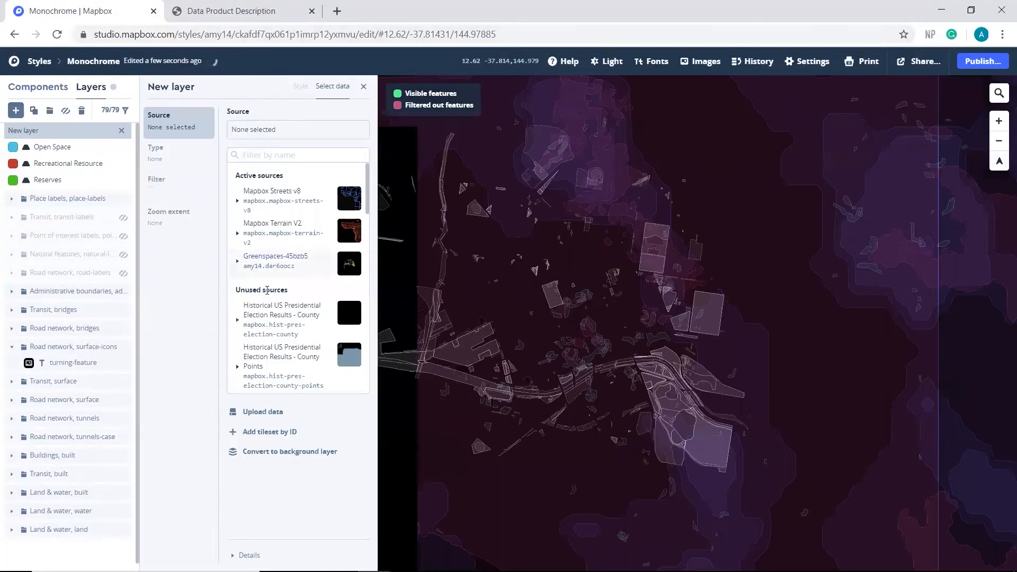
click(276, 260)
click(281, 285)
click(165, 181)
click(251, 175)
click(424, 273)
Step: Check code LMU008012 in the Data Product Description, and give the new layer the magenta fill d94ff8 and the name Hockey Ground
click(231, 10)
scroll(245, 347, down, 7)
drag(216, 191, 161, 191)
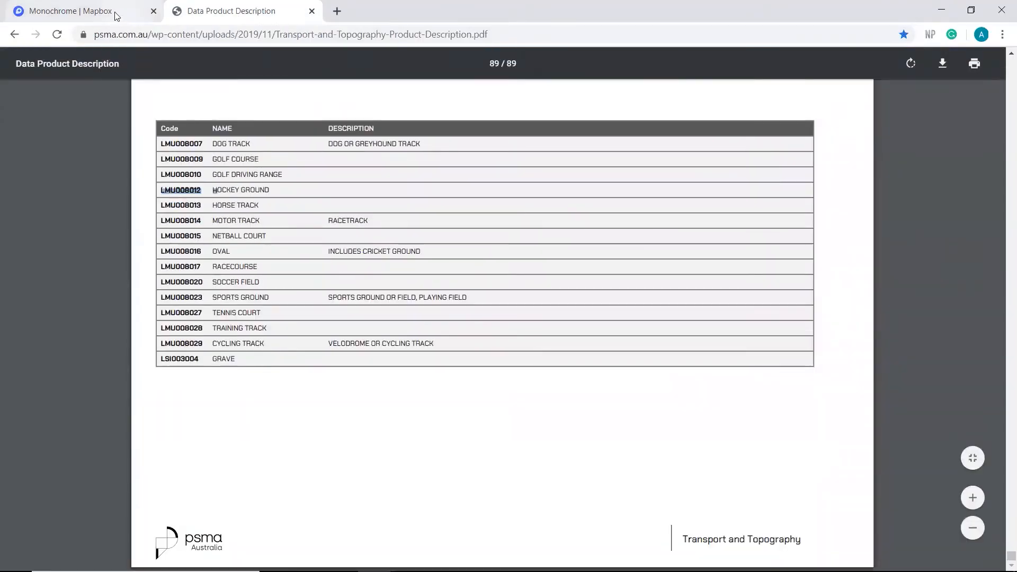
click(119, 21)
triple_click(246, 87)
text(Hockey Ground)
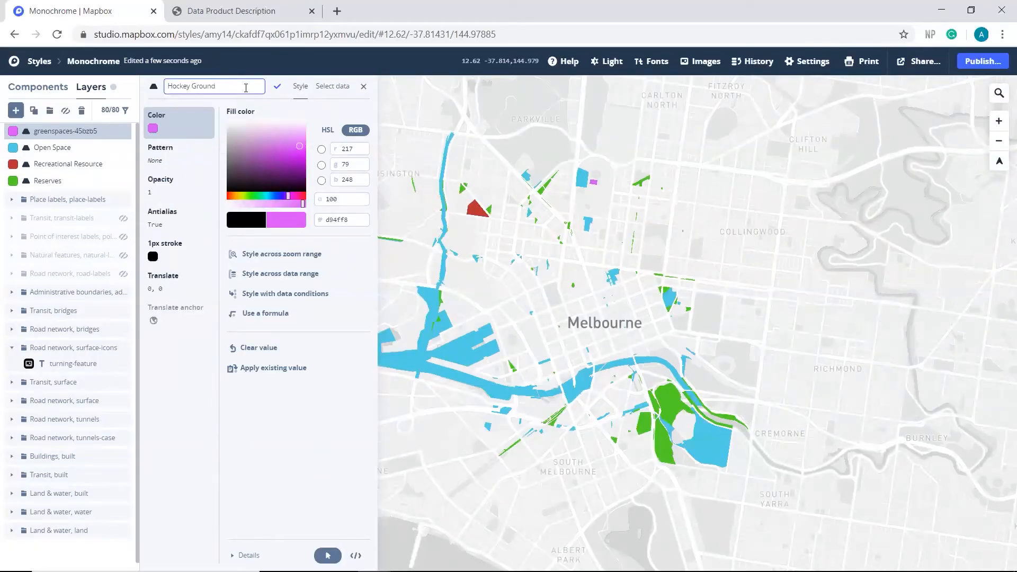
click(277, 86)
Step: Add another layer from the Greenspaces-45bzb5 source and filter its 0greenspac field to LMU008023
click(15, 111)
click(275, 257)
click(288, 285)
click(164, 181)
click(277, 174)
click(426, 275)
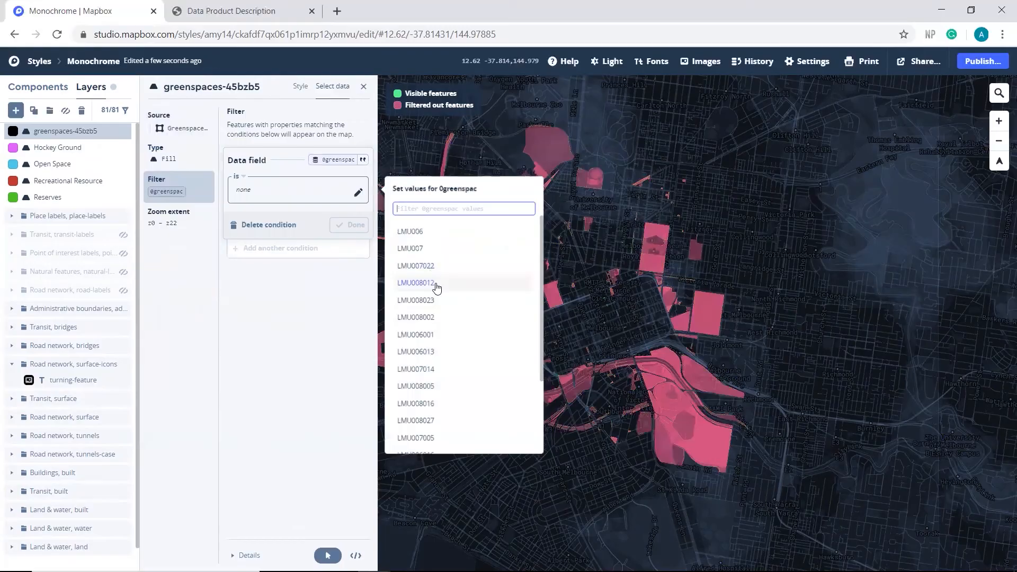
click(430, 300)
click(348, 225)
Step: Check code LMU008023 in the Data Product Description and set the new layer's fill color to dark purple, hex 4f1273
click(231, 11)
drag(161, 298, 237, 309)
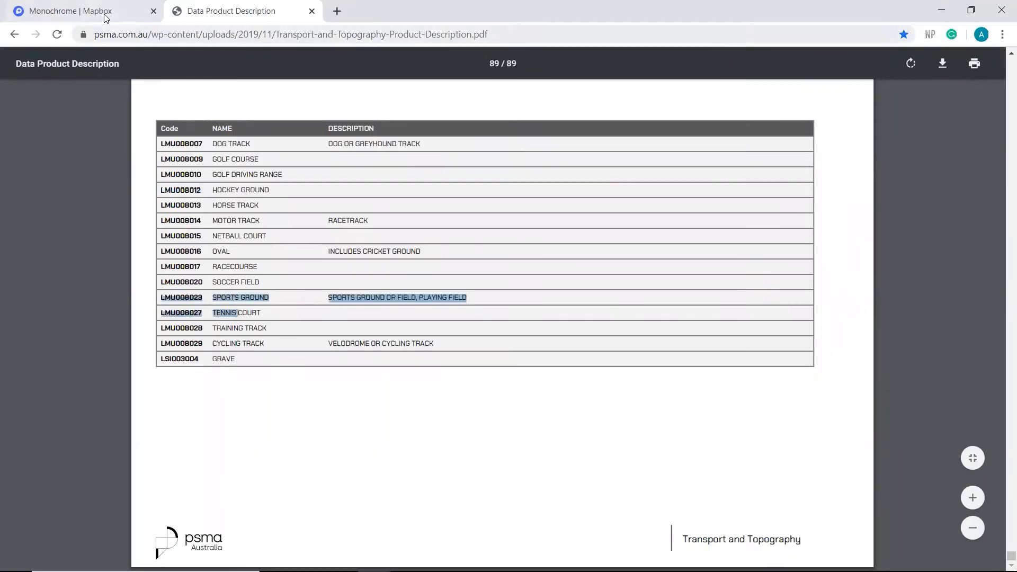
click(104, 16)
click(300, 86)
click(286, 197)
drag(302, 168, 285, 172)
Step: Rename the dark purple greenspaces layer as Sportsground
click(248, 88)
drag(249, 87, 166, 90)
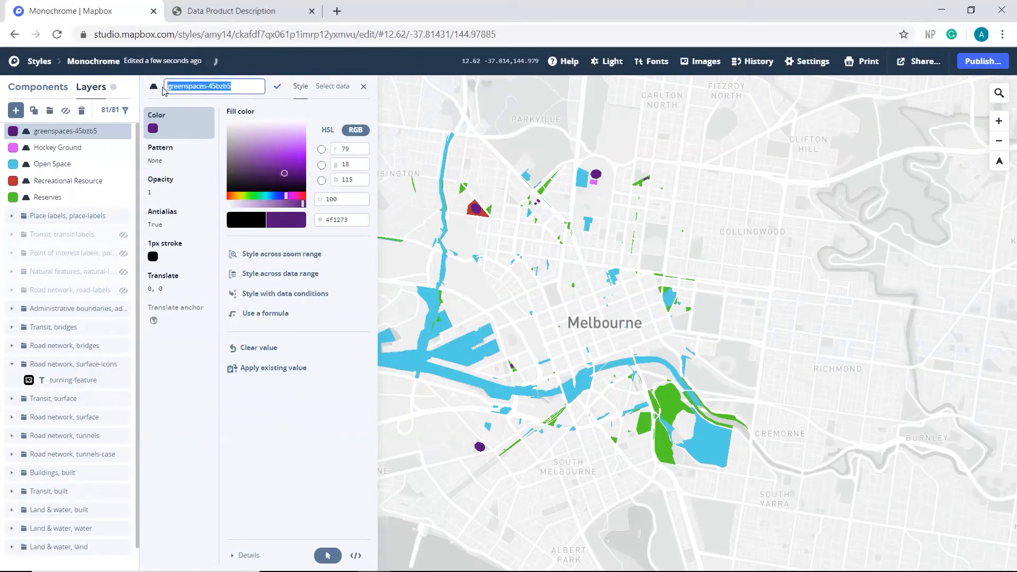
text(Sportsground)
click(277, 87)
Step: Add another layer from the Greenspaces-45bzb5 source and filter its 0greenspac field to LMU008002
click(15, 110)
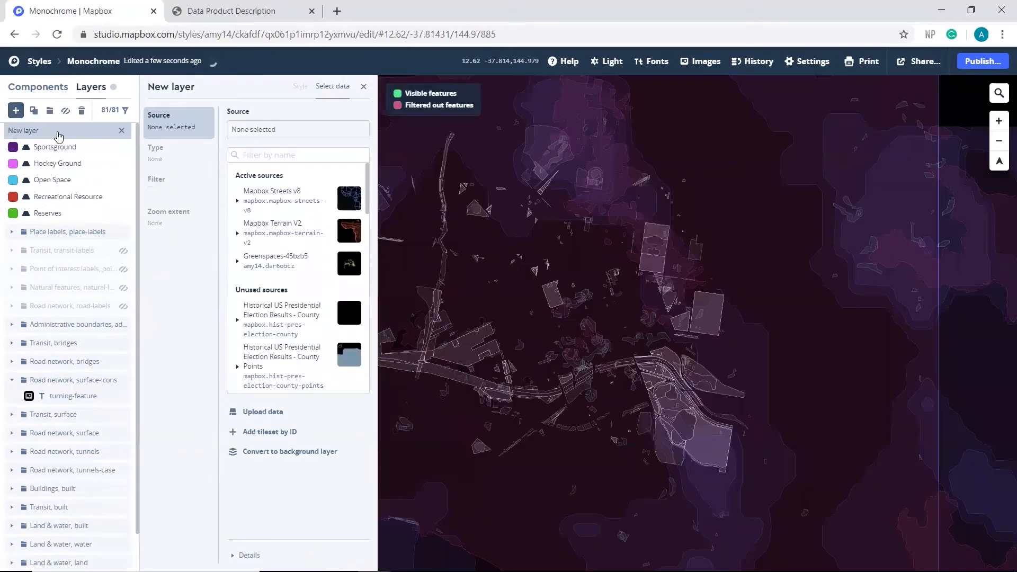
click(150, 179)
click(261, 157)
click(424, 216)
click(444, 318)
click(351, 225)
Step: Check code LMU008002 in the Data Product Description and set the new layer's fill color to deep pink
click(232, 10)
scroll(265, 297, up, 5)
click(104, 14)
click(301, 87)
click(296, 196)
drag(281, 152, 273, 156)
Step: Rename the deep pink greenspaces layer as Athletic Field
click(243, 88)
drag(244, 87, 159, 92)
text(Athletic Field)
click(278, 87)
Step: Add another layer from the Greenspaces-45bzb5 source and filter its 0greenspac field to LMU006001
click(16, 111)
click(270, 258)
click(270, 278)
click(157, 180)
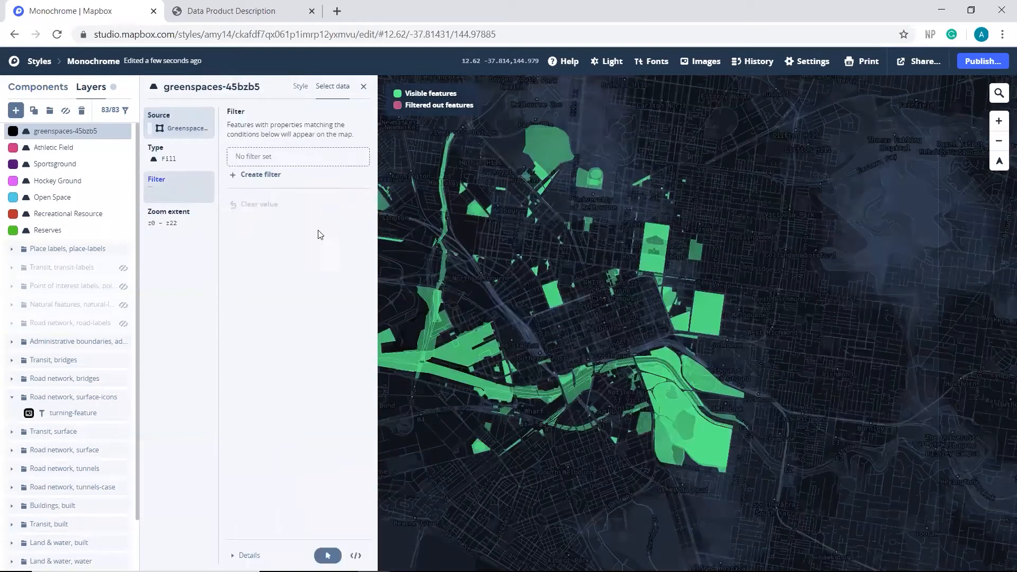
click(261, 173)
click(423, 216)
click(444, 334)
click(349, 225)
Step: Check code LMU006001 in the Data Product Description and set the new layer's fill color to orange, hex f29f40
click(244, 11)
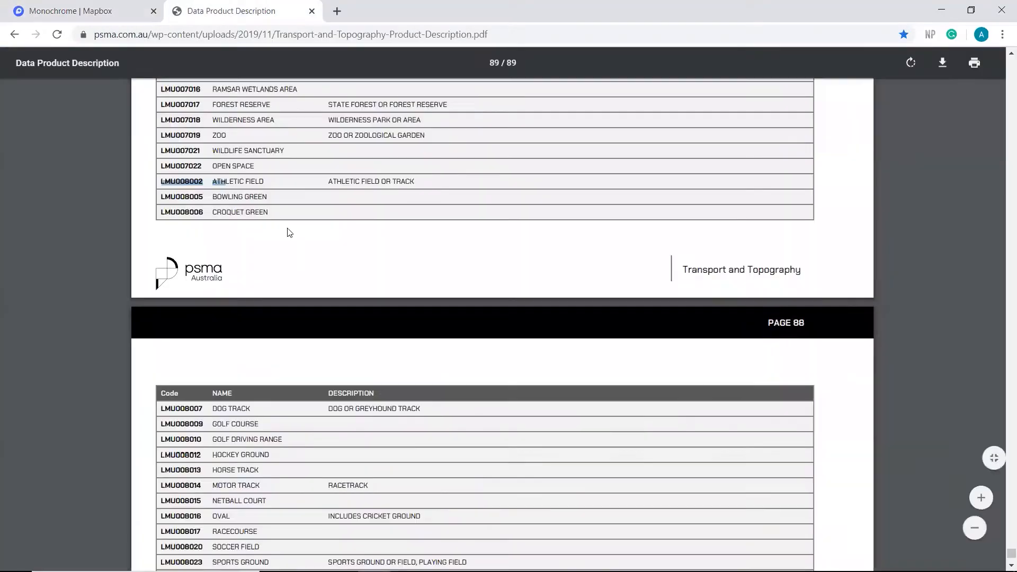
scroll(288, 232, up, 12)
click(95, 11)
click(301, 86)
click(236, 196)
click(296, 149)
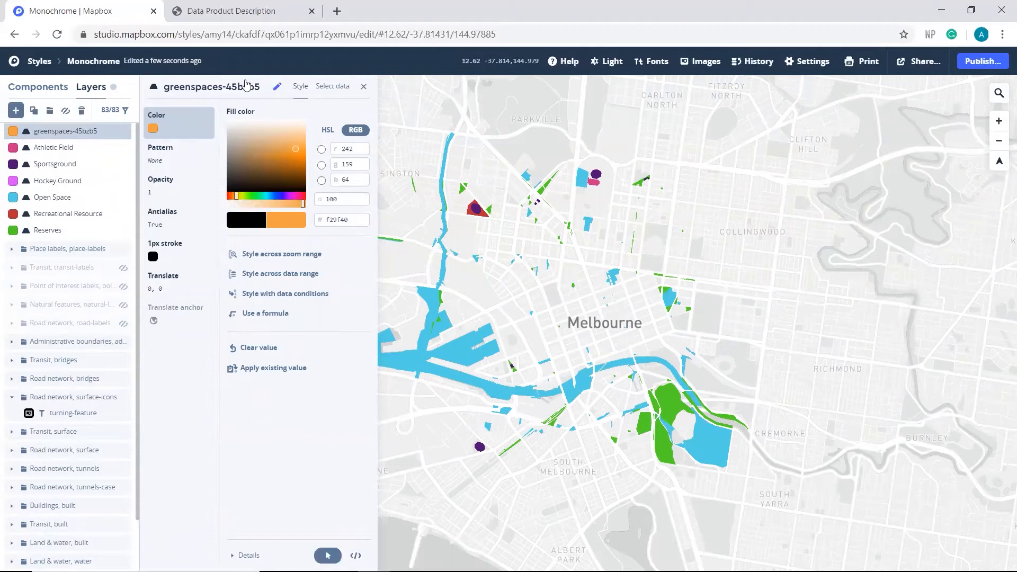
Step: Rename the orange greenspaces layer as Outdoor Theatre
click(254, 87)
text(Outdoor Theatre)
click(276, 87)
Step: Add another layer from the Greenspaces-45bzb5 source and filter its 0greenspac field to LMU006013
click(15, 111)
click(270, 257)
click(270, 278)
click(157, 179)
click(260, 174)
click(440, 276)
click(443, 352)
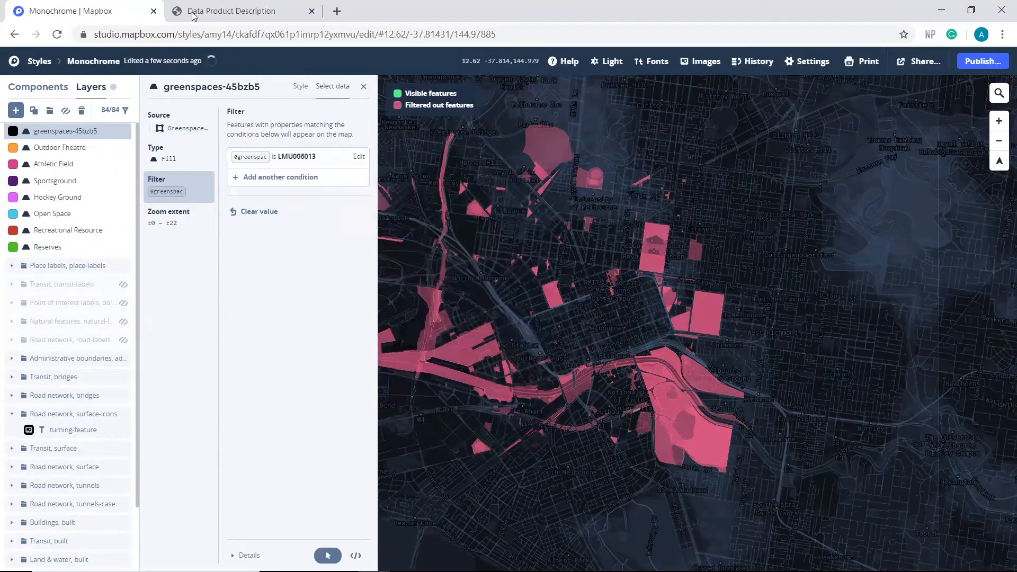
Step: Check code LMU006013 in the Data Product Description and set the new layer's fill color to yellow, hex f8d525
click(244, 11)
click(95, 12)
click(300, 86)
click(240, 196)
click(301, 152)
Step: Rename the yellow greenspaces layer as Playground
click(241, 84)
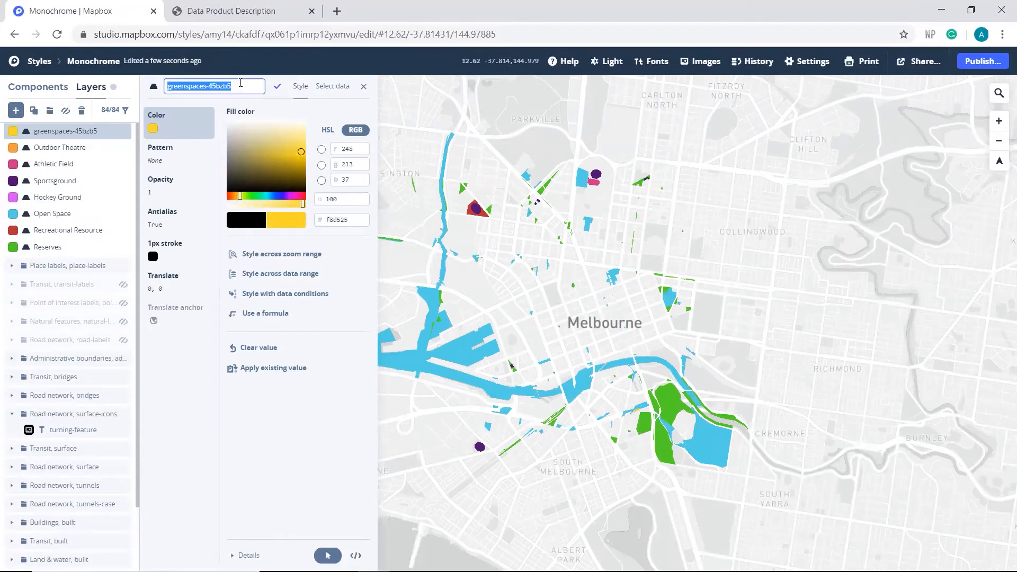
text(Playground)
click(277, 86)
Step: Add another layer from the Greenspaces-45bzb5 source and filter its 0greenspac field to LMU007014
click(15, 111)
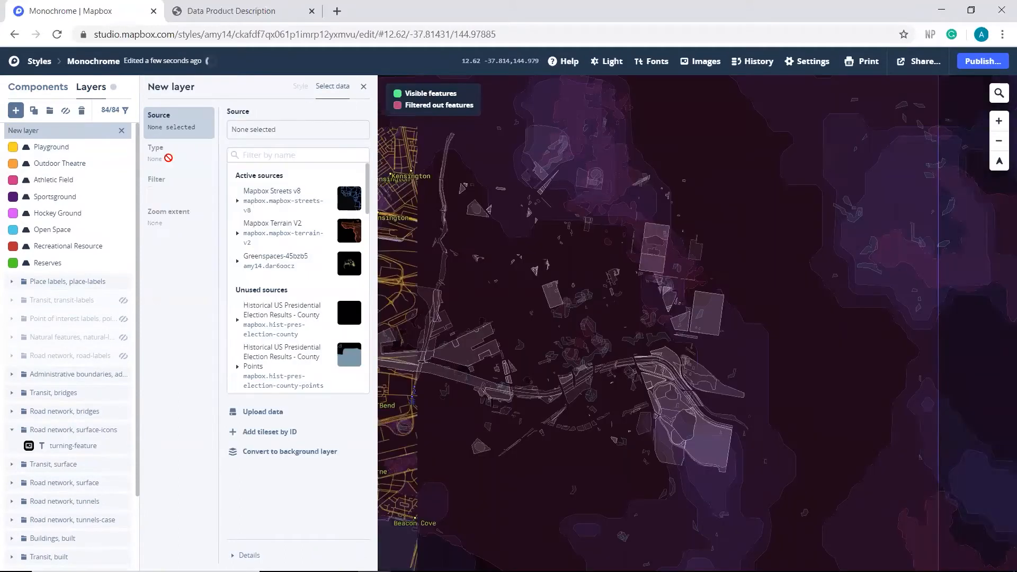
click(156, 180)
click(265, 173)
click(427, 275)
scroll(460, 292, down, 3)
click(450, 300)
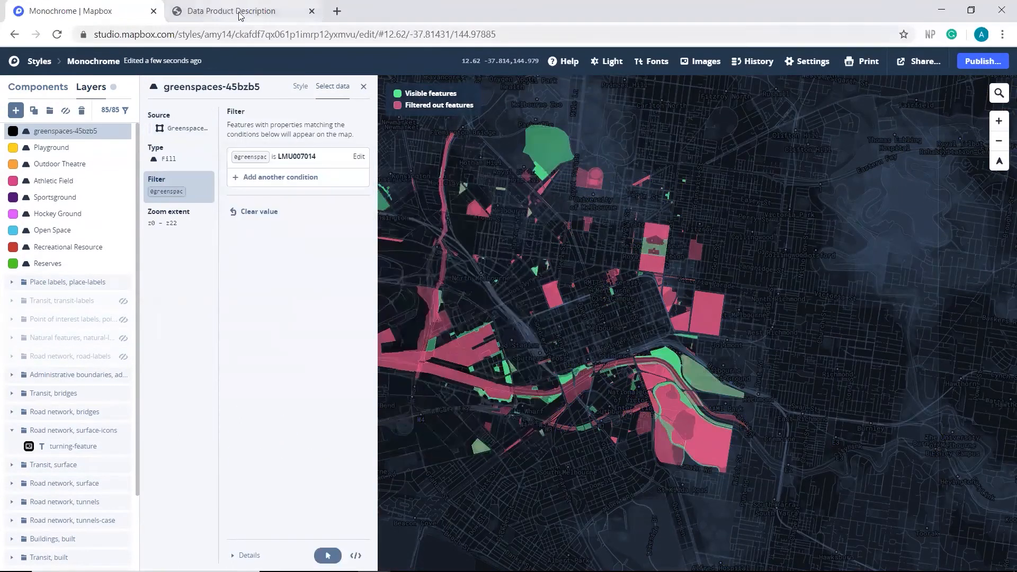
Step: Check code LMU007014 in the Data Product Description and set the new layer's fill color to light green
click(232, 12)
scroll(229, 317, down, 2)
click(71, 11)
click(301, 86)
click(249, 196)
click(306, 150)
Step: Rename the light green greenspaces layer as Park
click(212, 86)
text(Park)
click(277, 86)
Step: Add another layer from the Greenspaces-45bzb5 source and filter its 0greenspac field to LMU008005
click(15, 110)
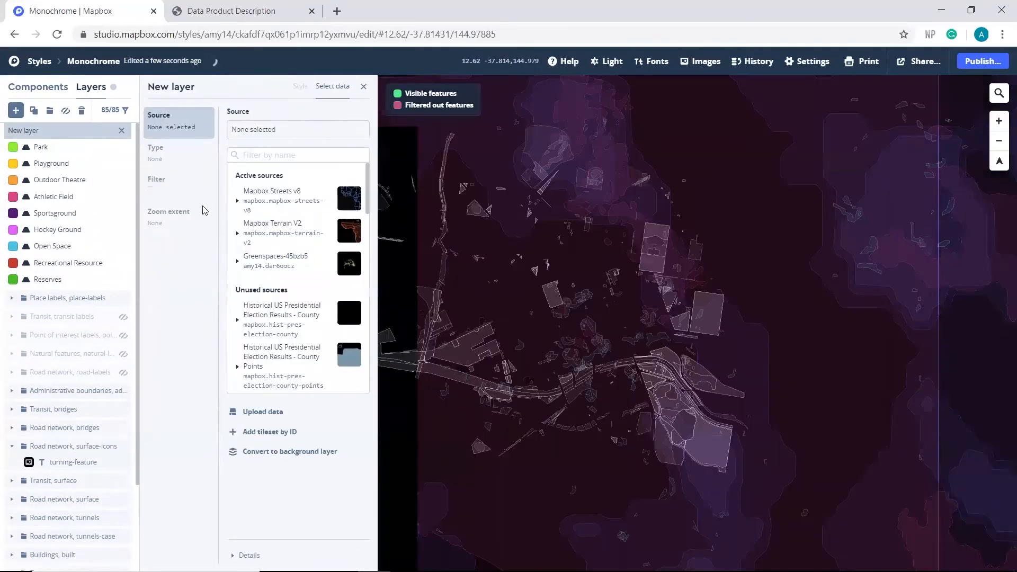
click(186, 184)
click(264, 174)
click(427, 275)
click(422, 386)
click(346, 222)
Step: Check code LMU008005 in the Data Product Description and set the new layer's fill color to pinkish purple (#c15ca8)
click(232, 11)
scroll(345, 381, down, 3)
click(94, 15)
click(301, 87)
drag(284, 144, 263, 152)
Step: Rename the pinkish purple greenspaces layer as Bowling Green
click(247, 87)
text(Bowling Green)
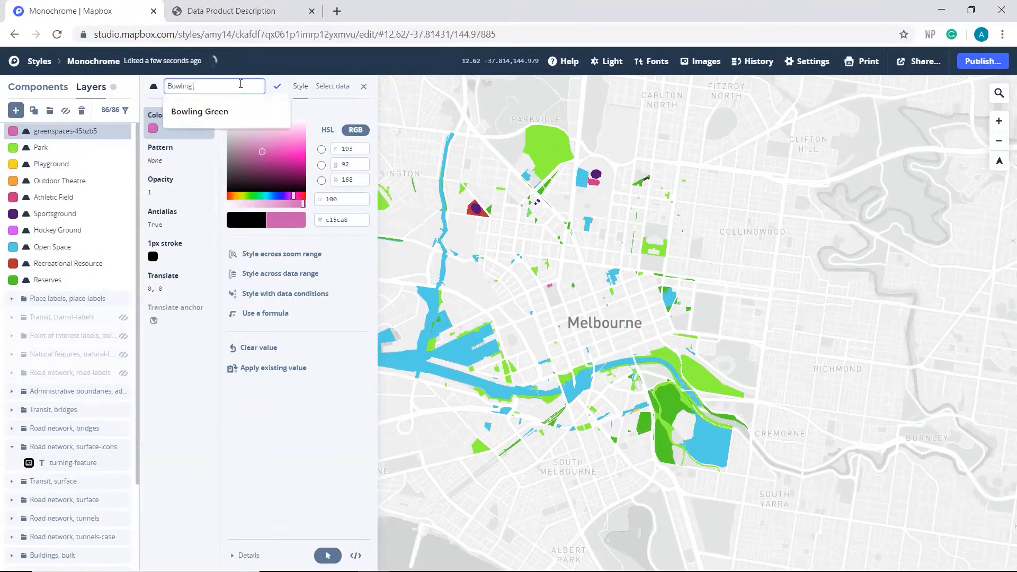
click(276, 89)
Step: Add another layer from the Greenspaces-45bzb5 source and filter its 0greenspac field to the code for ovals
click(16, 111)
click(276, 261)
click(294, 313)
click(159, 179)
click(286, 191)
click(435, 404)
click(348, 225)
Step: Check the new layer's filter code in the Data Product Description and set its fill color to red
click(233, 11)
drag(161, 317, 206, 317)
click(75, 10)
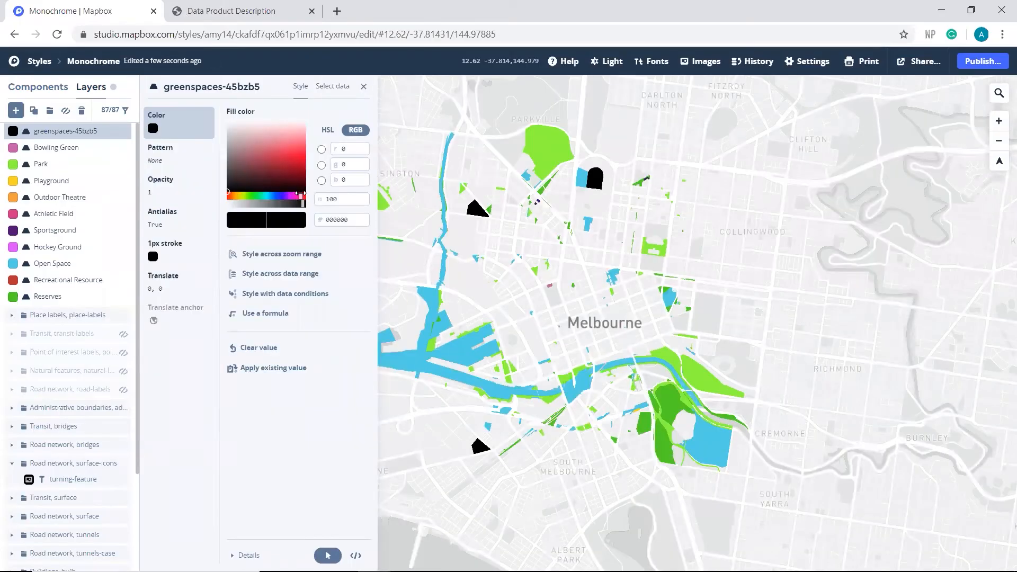
Step: Rename the red greenspaces layer as Oval
click(238, 87)
text(Oval)
click(276, 87)
Step: Add another layer from the Greenspaces-45bzb5 source and filter its 0greenspac field to the code for tennis courts
click(16, 110)
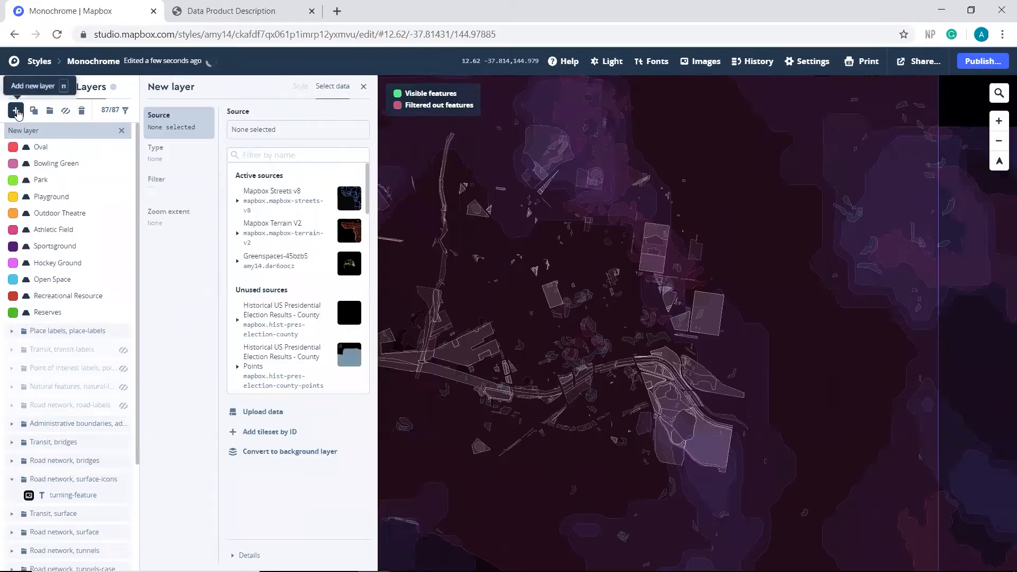
click(161, 186)
click(259, 177)
click(416, 277)
click(459, 420)
click(349, 225)
Step: Check the new layer's filter code in the Data Product Description and set its fill color to light pink
click(233, 11)
drag(161, 379, 203, 380)
click(74, 11)
click(301, 86)
click(290, 155)
click(295, 196)
mouse_move(277, 129)
mouse_down()
mouse_move(264, 147)
mouse_move(284, 130)
mouse_up()
Step: Rename the light pink greenspaces layer as Tennis Court
click(213, 88)
drag(260, 88, 158, 94)
text(Tennis Court)
click(277, 87)
Step: Add another layer from the Greenspaces-45bzb5 source and filter its 0greenspac field to LMU007005
click(16, 110)
click(281, 259)
click(281, 290)
click(157, 180)
click(324, 174)
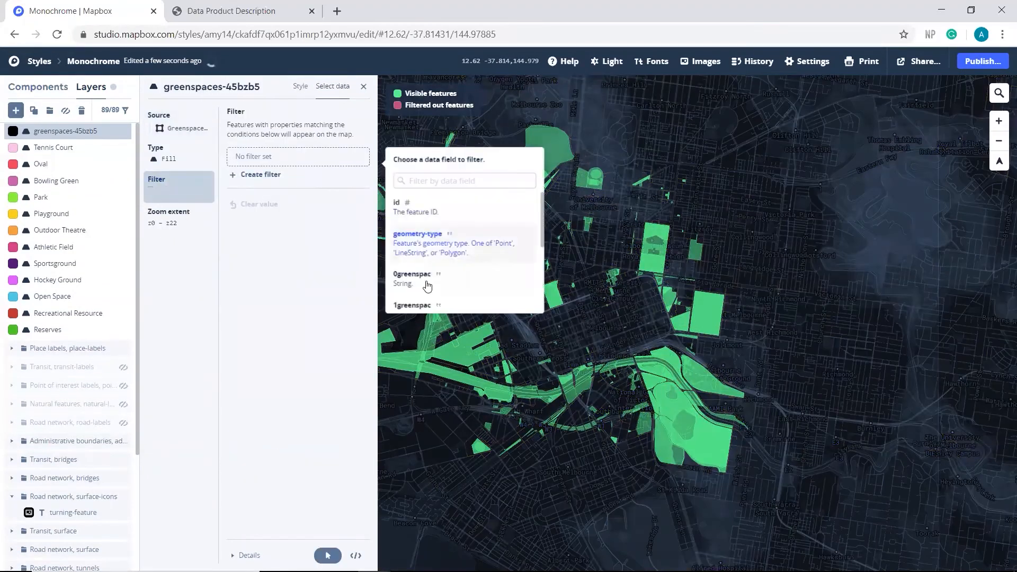
click(426, 282)
click(427, 438)
click(346, 225)
Step: Look up the class name for code LMU007005 in the Data Product Description
click(231, 11)
scroll(212, 254, up, 3)
drag(161, 253, 205, 254)
key(ctrl+c)
click(128, 12)
key(ctrl+v)
key(Return)
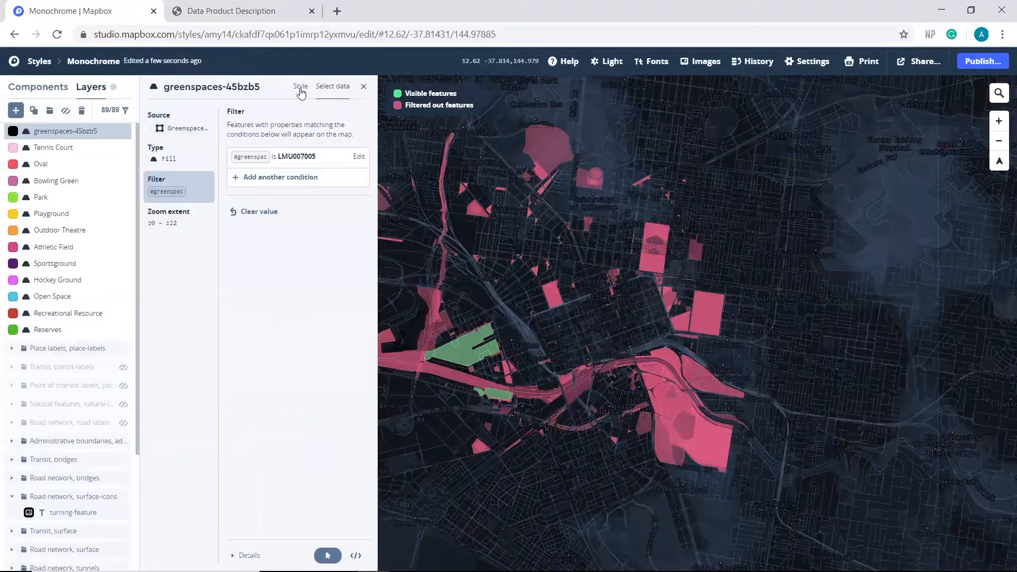
Step: Set the new layer's fill color to light turquoise (#87f2e2) and rename the layer as Coastal Reserve
click(300, 89)
click(265, 196)
click(291, 138)
click(260, 87)
drag(264, 86, 167, 87)
text(Coastal Reserve)
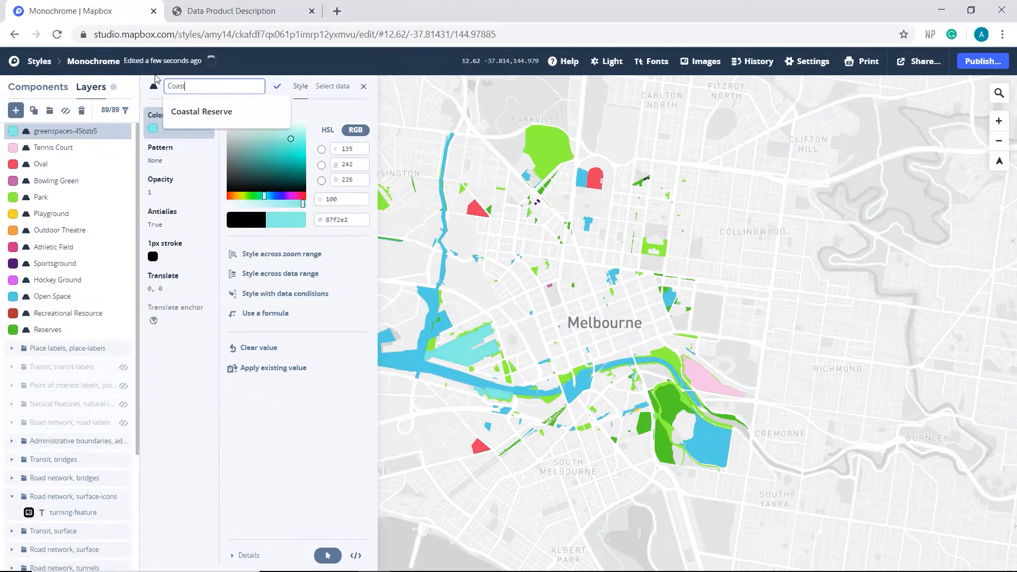
click(277, 87)
Step: Add another layer from the Greenspaces-45bzb5 source and filter its 0greenspac field to the code for skateparks
click(16, 111)
click(275, 259)
click(321, 287)
click(157, 180)
click(325, 174)
click(450, 283)
scroll(438, 371, down, 2)
Step: Look up the new layer's filter code in the Data Product Description to find its class name
click(231, 11)
scroll(296, 352, up, 2)
drag(161, 350, 201, 350)
click(110, 14)
key(ctrl+v)
key(Return)
Step: Set the new layer's fill color to light orange and rename the layer as Skatepark
click(301, 87)
click(232, 196)
drag(291, 135, 284, 138)
drag(233, 195, 239, 194)
drag(278, 138, 304, 142)
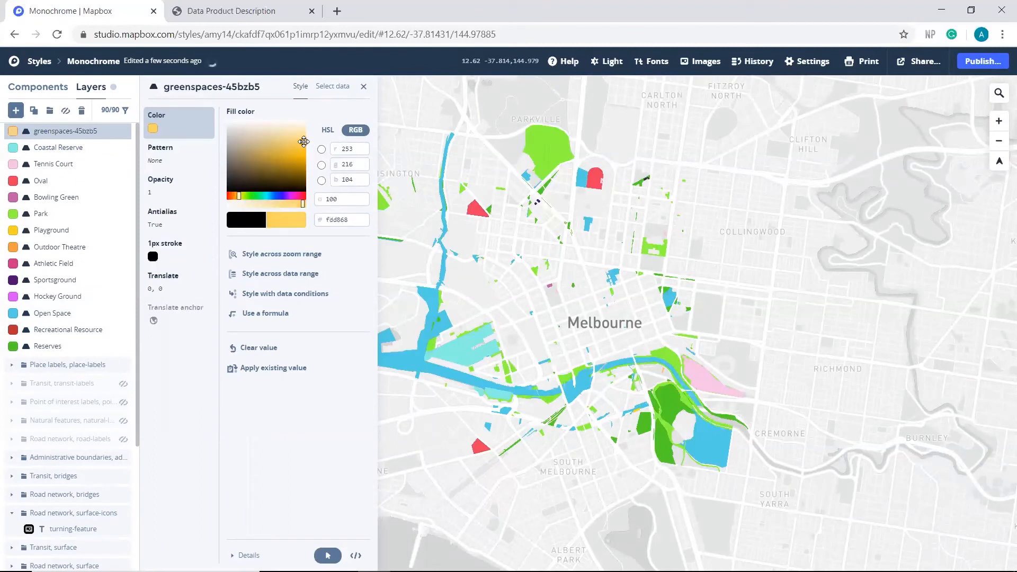
drag(238, 195, 236, 196)
click(242, 86)
text(Skatepark)
key(Return)
Step: Add another layer from the Greenspaces-45bzb5 source and filter its 0greenspac field to LMU007006
click(16, 111)
click(290, 274)
click(289, 287)
click(175, 183)
click(262, 175)
click(421, 273)
scroll(443, 411, down, 3)
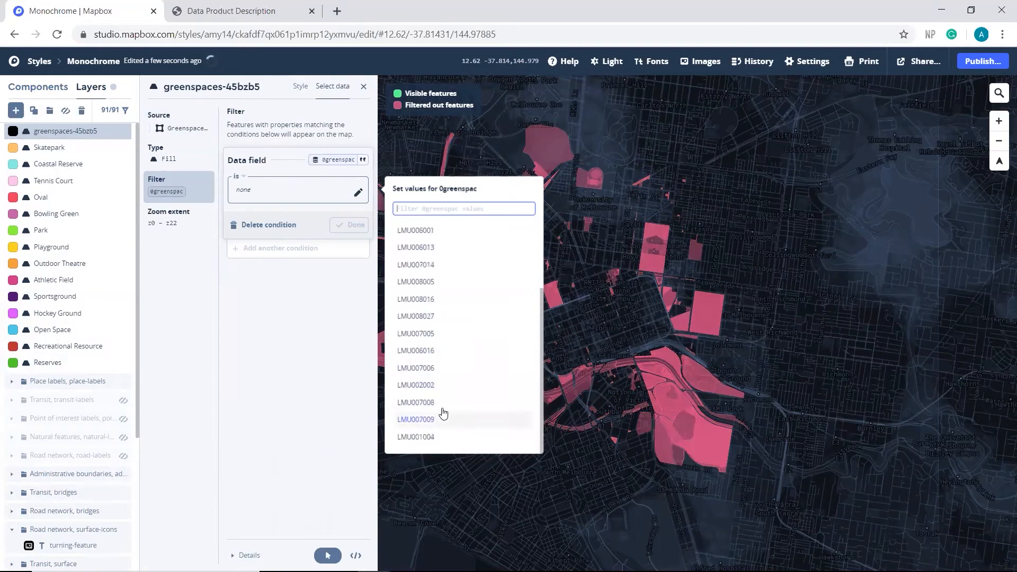
Step: Check code LMU007006 in the Data Product Description and set the new layer's fill color to yellow-green (#b5e147)
key(ctrl+Tab)
scroll(509, 318, down, 3)
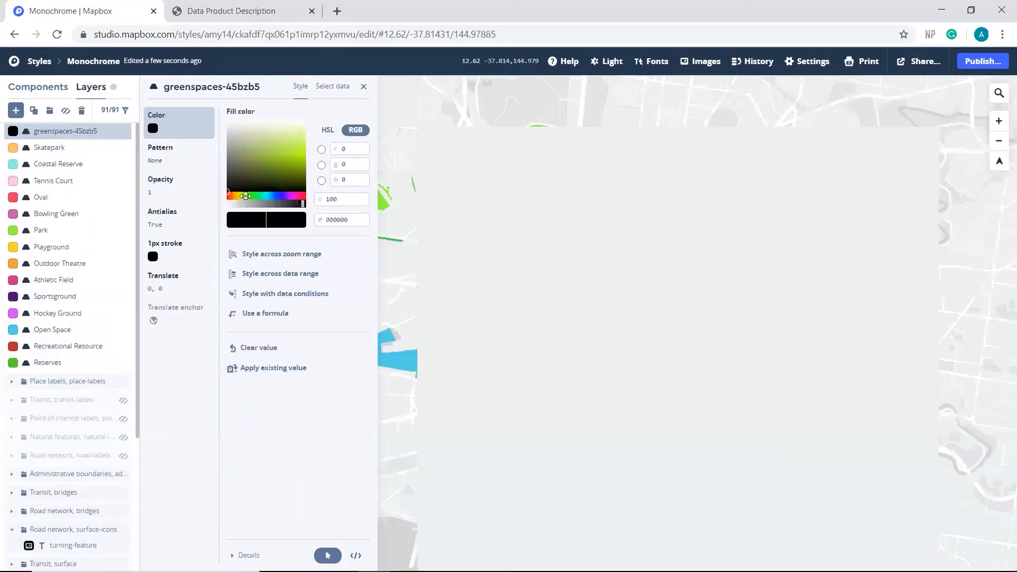
click(283, 150)
Step: Rename the yellow-green greenspaces layer as Conservation Park
click(211, 87)
text(Co)
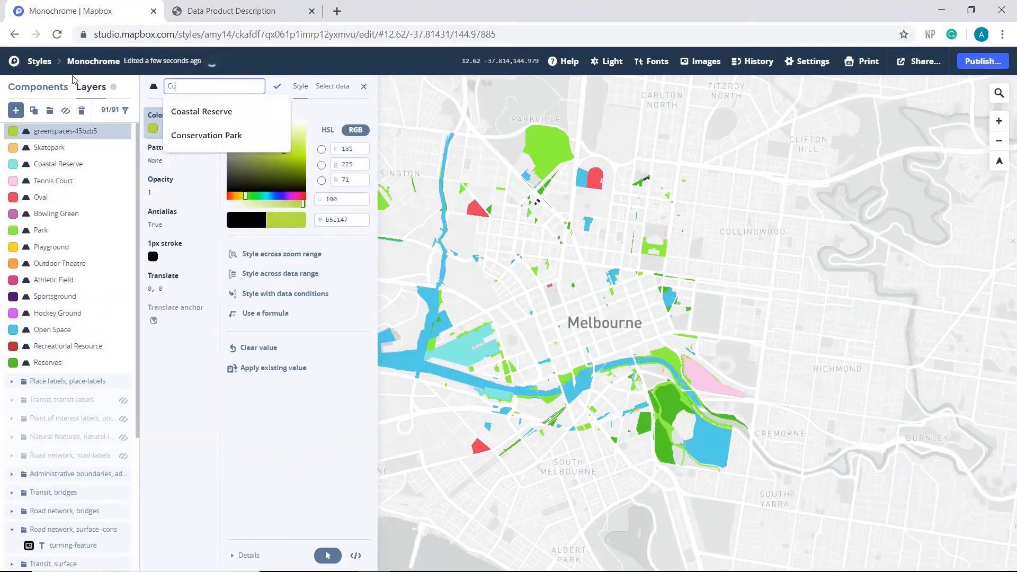
text(nservation Park)
key(Return)
Step: Add another layer from the Greenspaces-45bzb5 source and filter its 0greenspac field to LMU002002
click(16, 110)
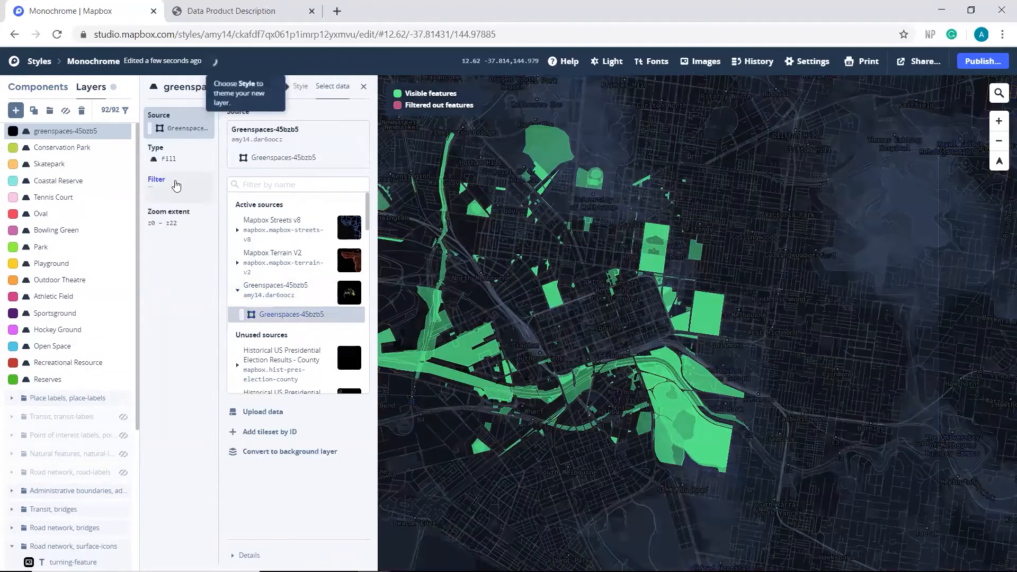
click(263, 176)
click(479, 292)
click(413, 387)
click(348, 224)
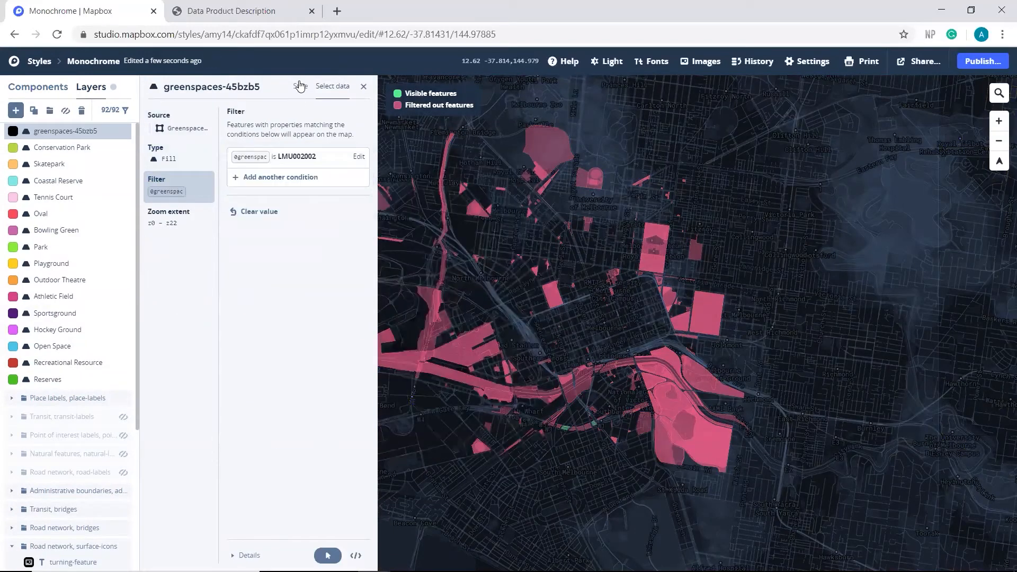
Step: Check code LMU002002 in the Data Product Description and set the new layer's fill color to pale orange (#fad17f)
click(265, 11)
scroll(250, 284, up, 2)
click(70, 11)
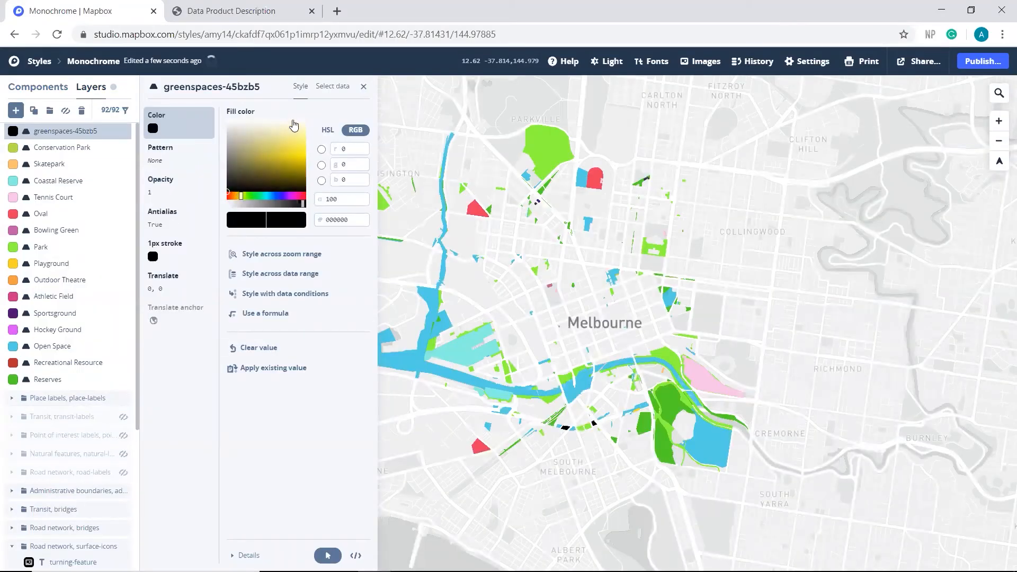
click(284, 142)
drag(241, 196, 238, 196)
click(276, 157)
drag(276, 157, 300, 139)
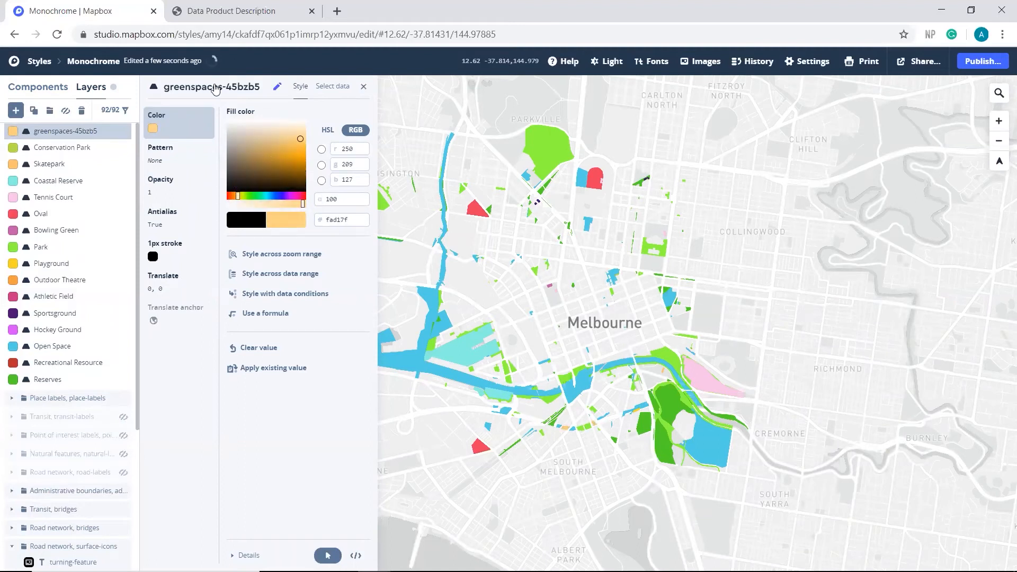
Step: Rename the pale orange greenspaces layer as Caravan Park
click(215, 89)
drag(233, 88, 156, 93)
text(Caravan Park)
click(277, 86)
Step: Add another layer from the Greenspaces-45bzb5 source and filter its 0greenspac field to LMU007008
click(16, 110)
click(259, 261)
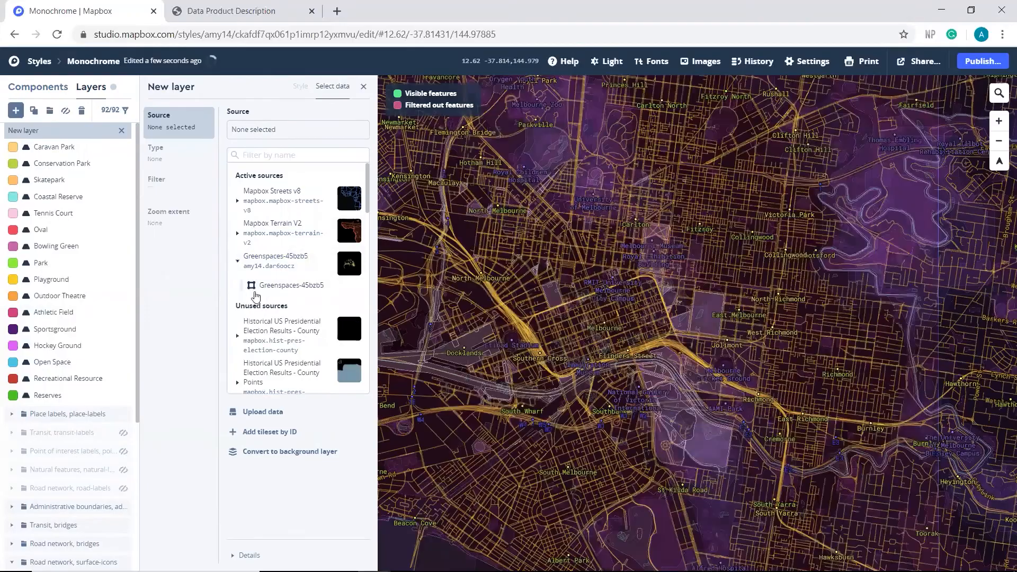
click(282, 286)
click(162, 183)
click(256, 174)
click(424, 254)
click(466, 404)
click(349, 225)
Step: Check code LMU007008 in the Data Product Description and set the new layer's fill color to greenish yellow
click(212, 9)
scroll(170, 290, up, 3)
click(85, 11)
click(300, 86)
mouse_move(238, 196)
mouse_down()
mouse_move(257, 195)
mouse_move(243, 193)
mouse_up()
click(301, 158)
Step: Rename the greenish yellow greenspaces layer as Gardens
click(212, 86)
text(Gardens)
key(Return)
Step: Add another layer from the Greenspaces-45bzb5 source and filter its 0greenspac field to LMU007009
click(15, 110)
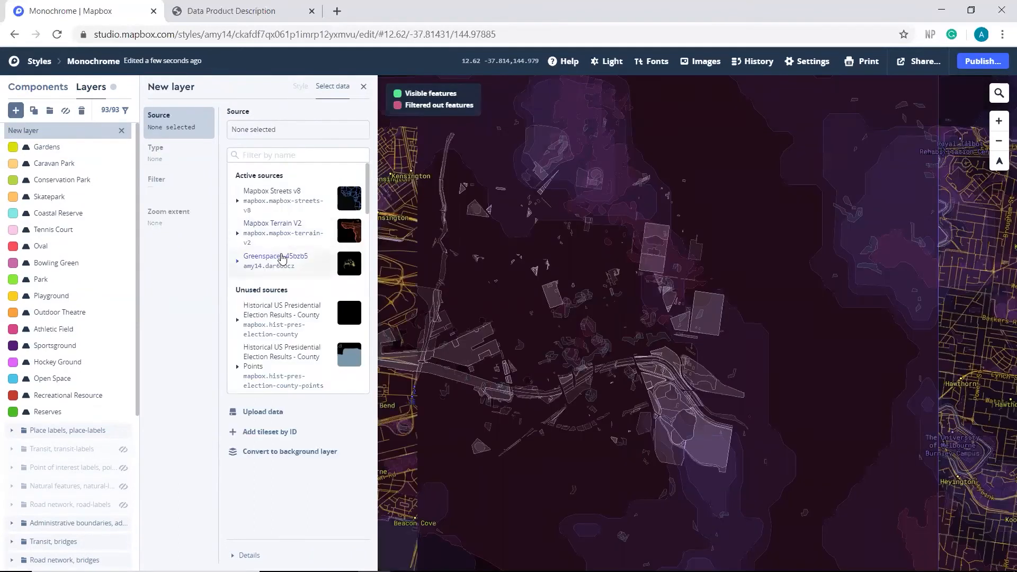
click(282, 259)
click(278, 285)
click(158, 180)
click(293, 175)
click(423, 277)
click(422, 419)
click(347, 226)
Step: Check code LMU007009 in the Data Product Description and set the new layer's fill color to medium pink
click(242, 11)
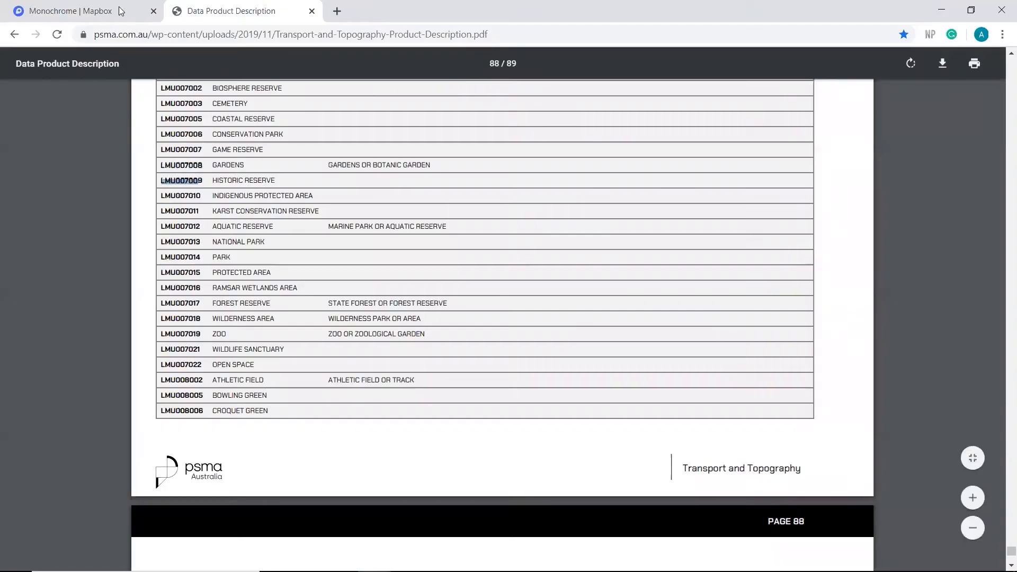
click(121, 11)
click(301, 86)
mouse_move(291, 145)
mouse_down()
mouse_move(271, 130)
mouse_move(288, 143)
mouse_move(284, 133)
mouse_move(275, 145)
mouse_up()
click(296, 196)
Step: Rename the medium pink greenspaces layer as Historic Reserve
click(233, 87)
drag(233, 87, 138, 79)
text(Historic Reserve)
key(Return)
Step: Add another layer from the Greenspaces-45bzb5 source and filter its 0greenspac field to LMU001004
click(16, 110)
click(252, 265)
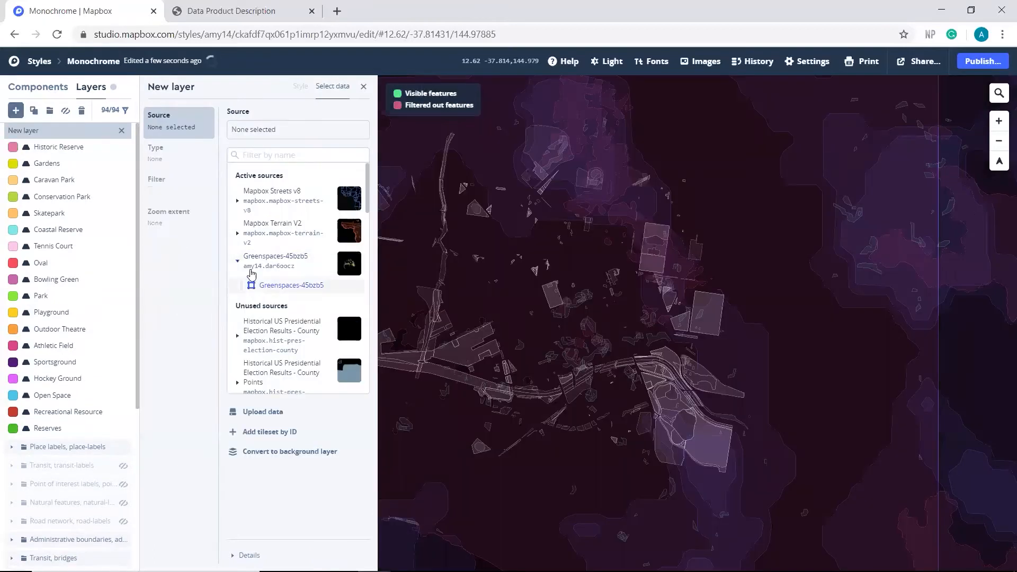
click(254, 285)
click(196, 188)
click(256, 175)
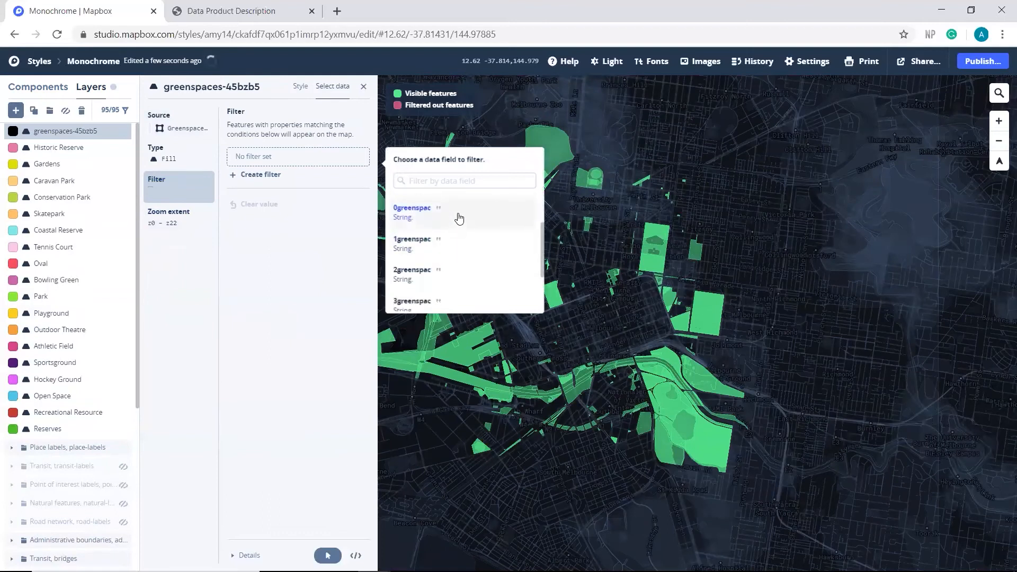
click(458, 219)
click(449, 438)
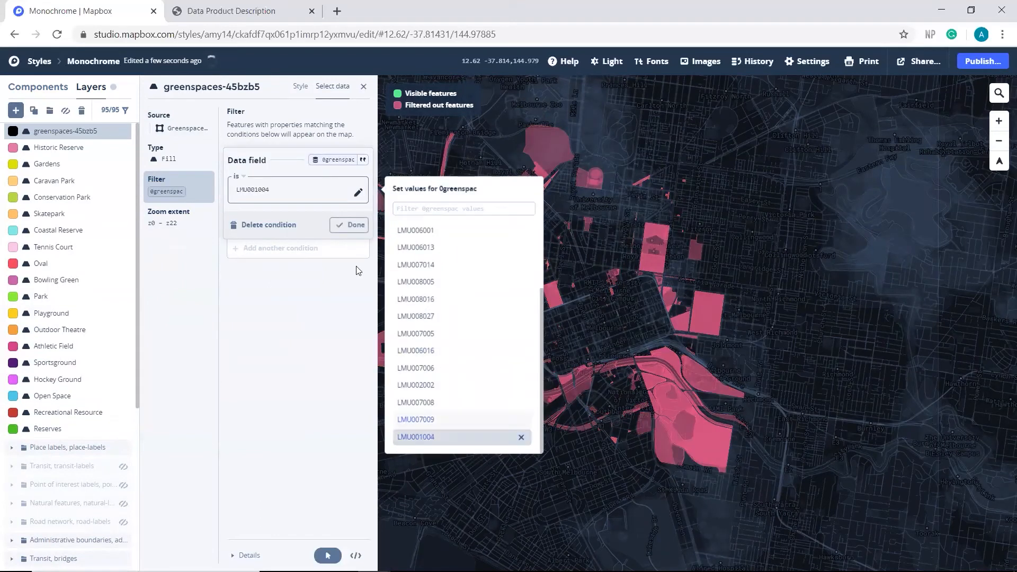
click(349, 225)
Step: Check code LMU001004 in the Data Product Description and set the new layer's fill color to pale green a8db9f
click(241, 16)
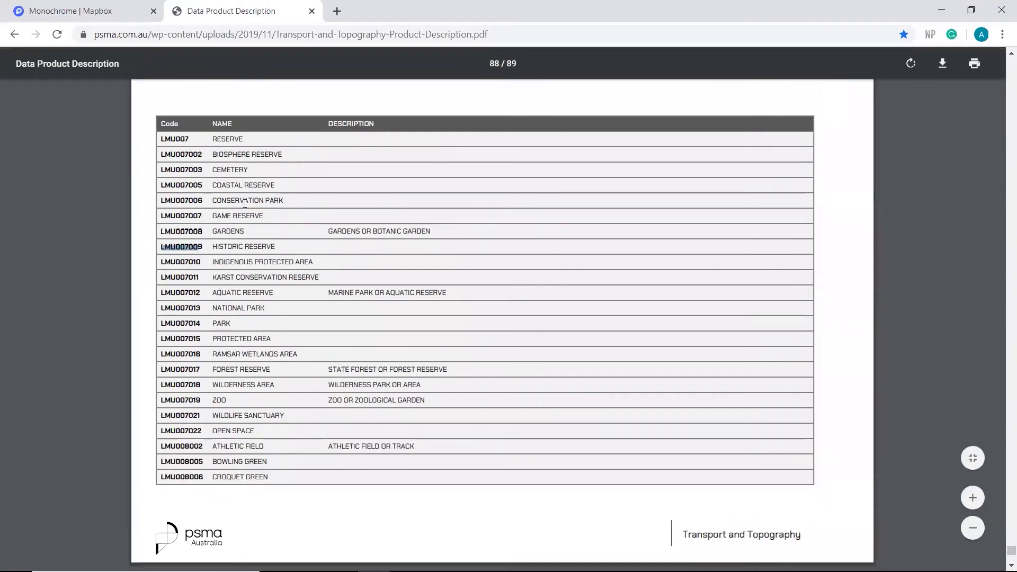
scroll(238, 215, up, 8)
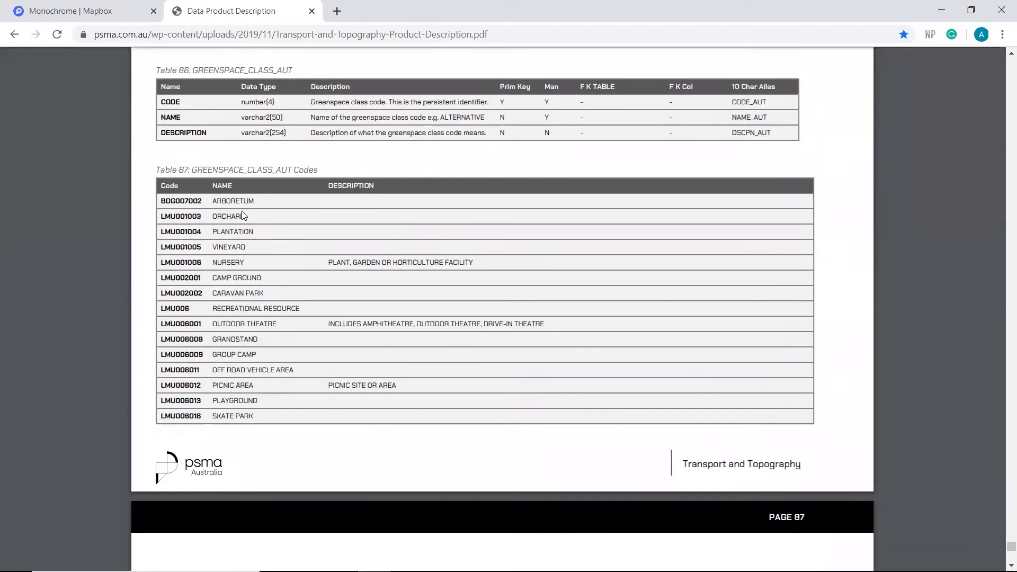
double_click(180, 232)
click(79, 11)
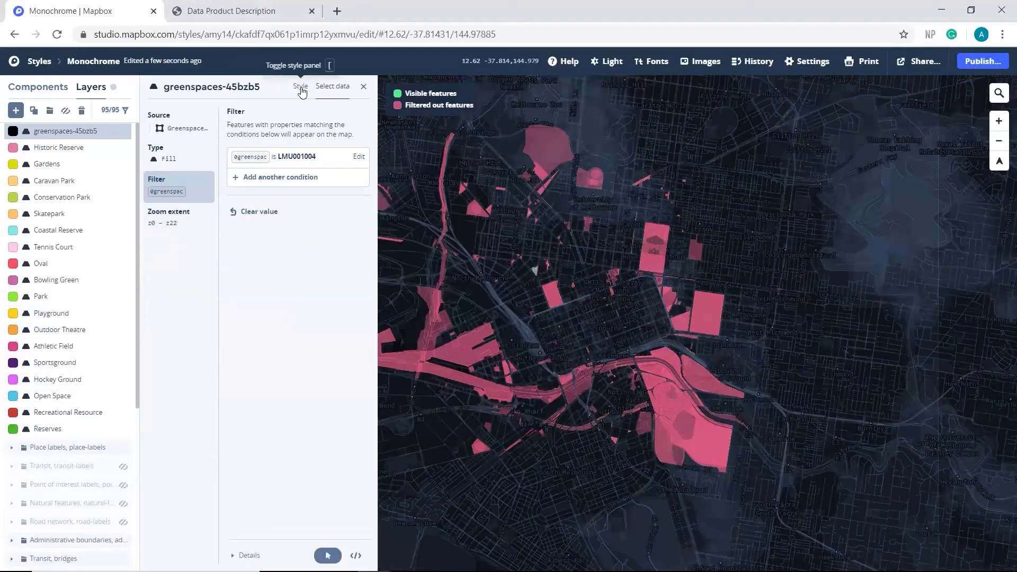
click(300, 86)
click(254, 196)
click(289, 152)
drag(289, 152, 263, 137)
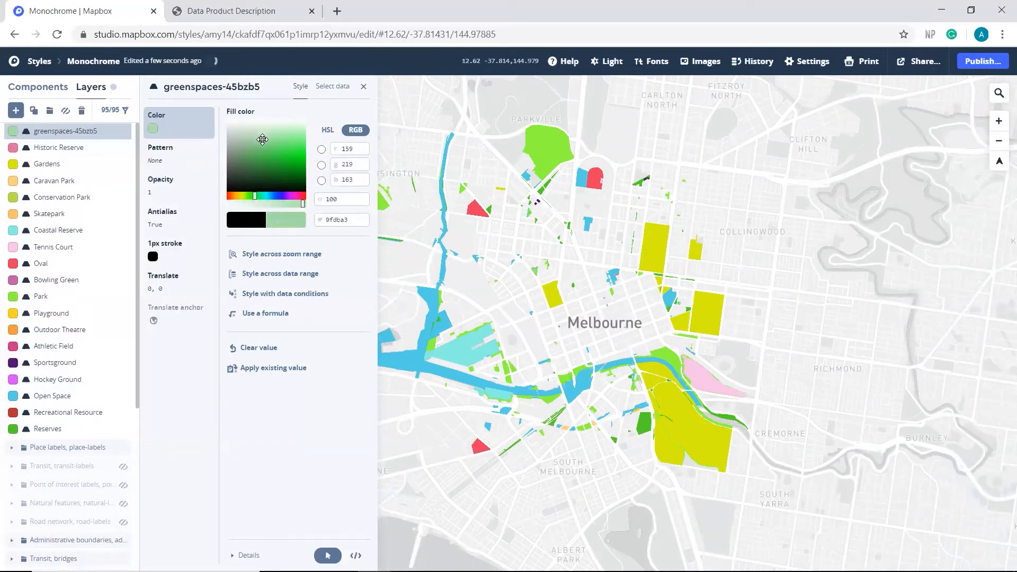
mouse_move(254, 196)
mouse_down()
mouse_move(244, 196)
mouse_move(252, 195)
mouse_up()
Step: Rename the pale green greenspaces layer as Plantation
click(254, 87)
drag(255, 87, 150, 93)
text(Plantation)
click(275, 88)
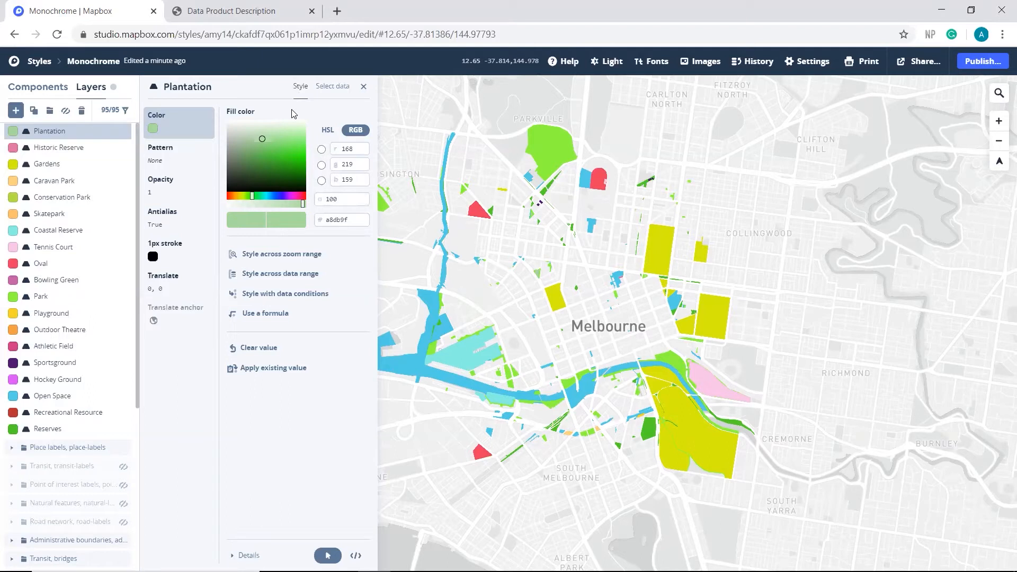
Step: Hide the Oval layer, examine the greenspaces it covers around North Melbourne, and show the layer again
click(53, 267)
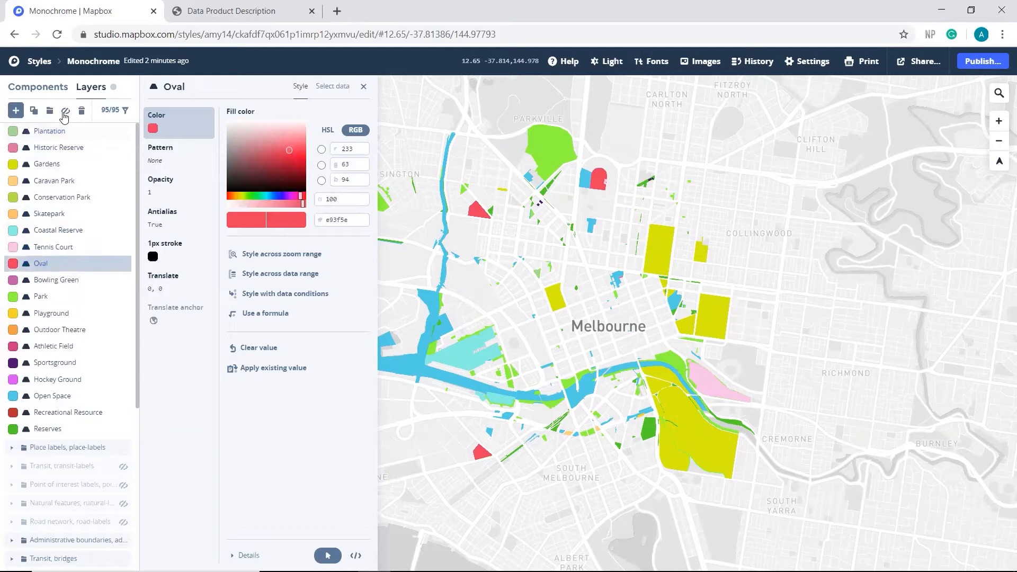
click(66, 111)
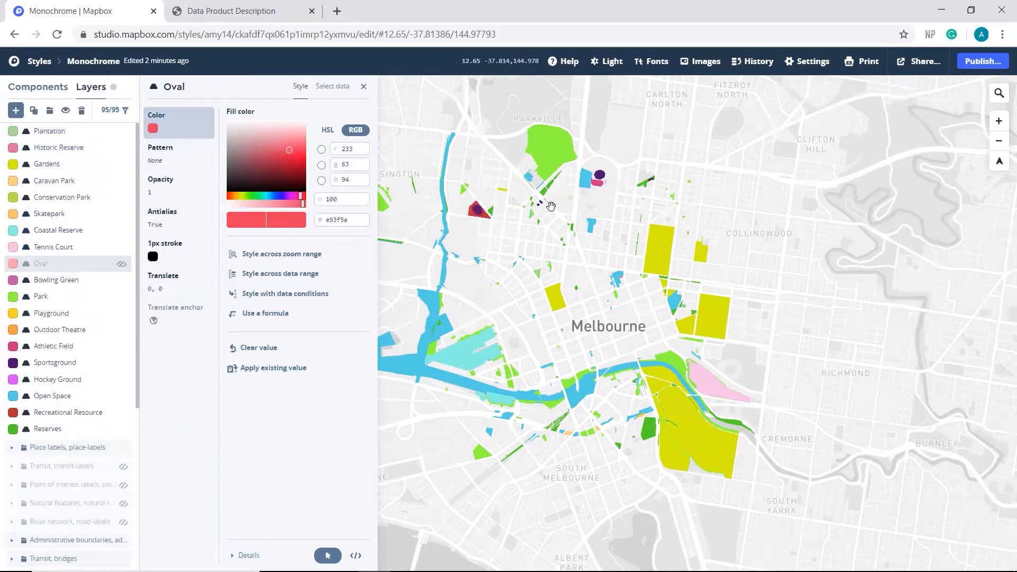
scroll(476, 212, up, 5)
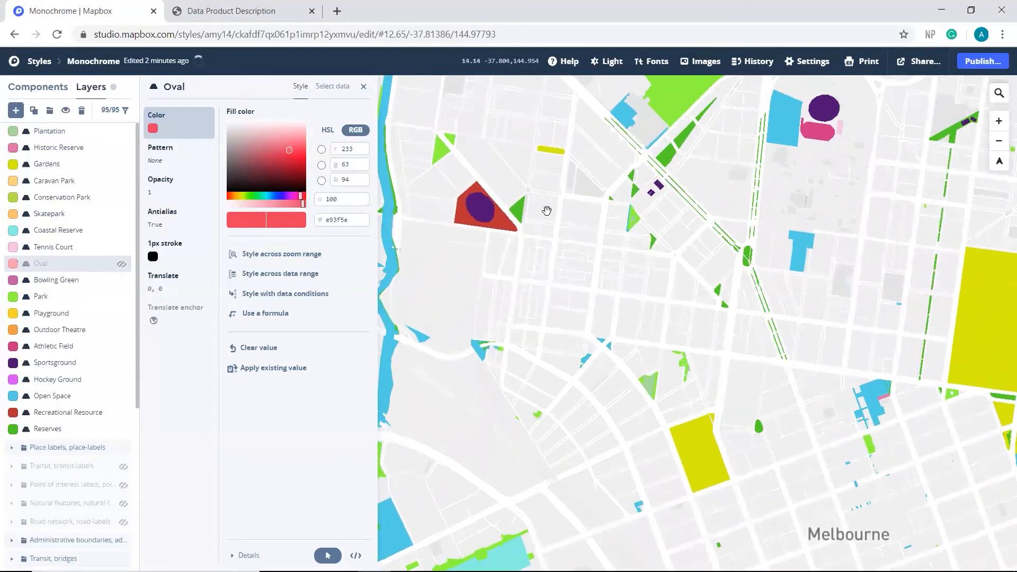
drag(551, 245, 555, 274)
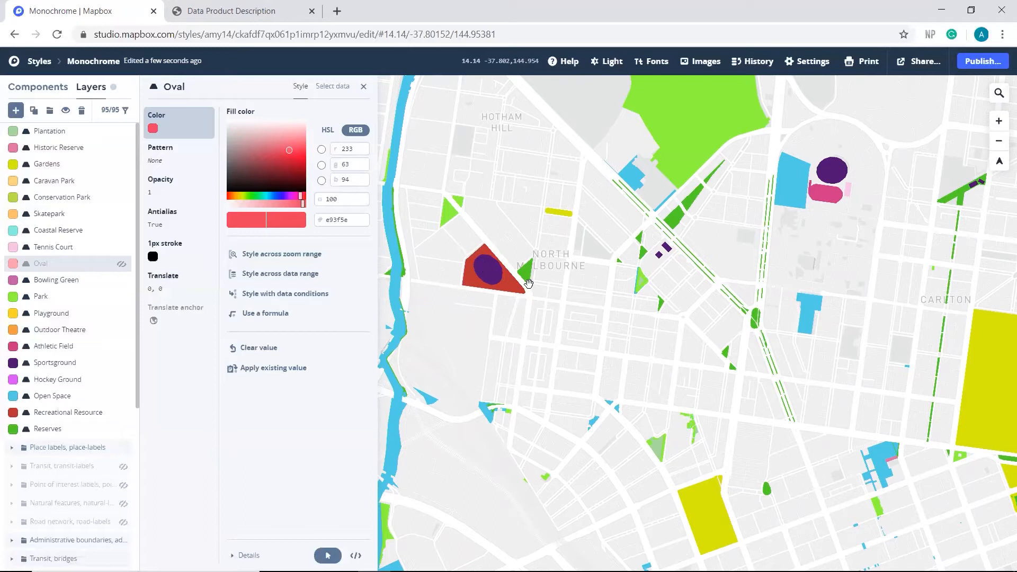
scroll(454, 300, down, 5)
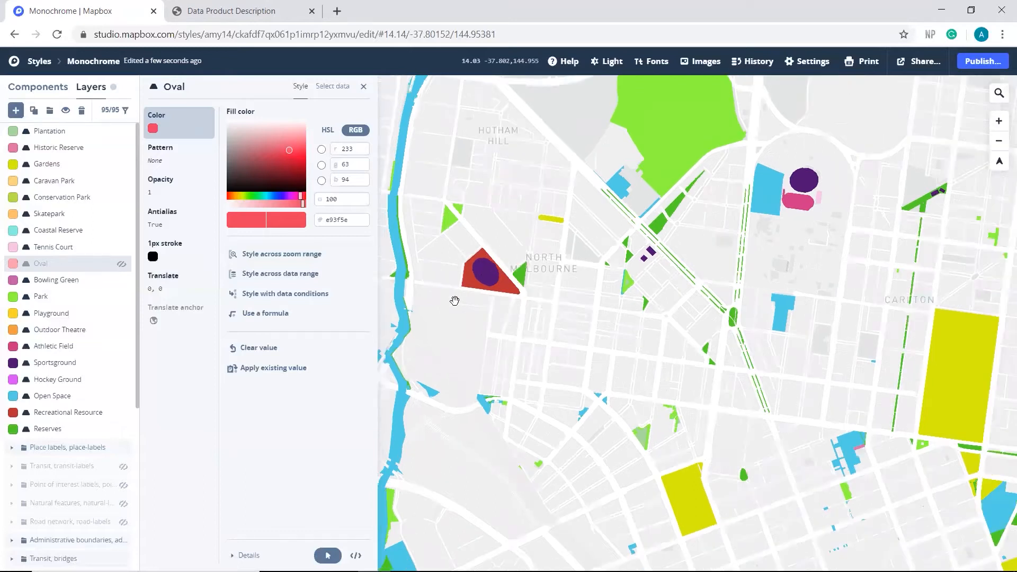
drag(511, 320, 508, 259)
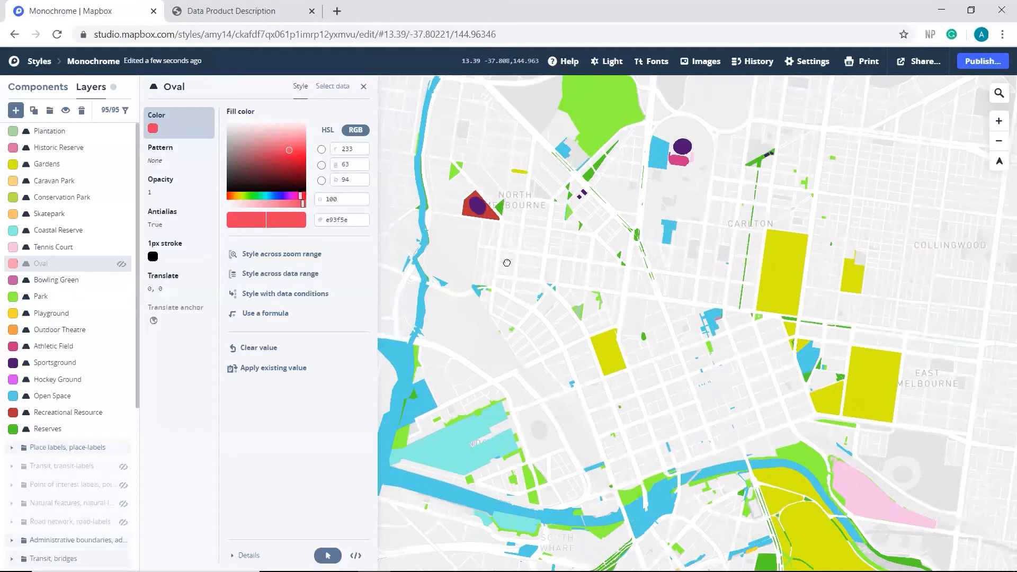
drag(575, 385, 573, 336)
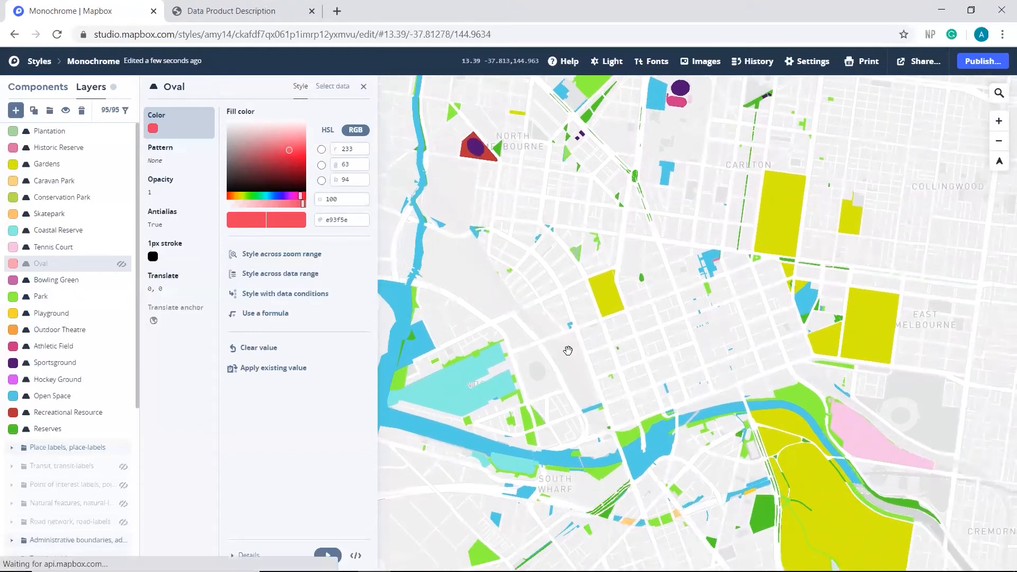
click(80, 264)
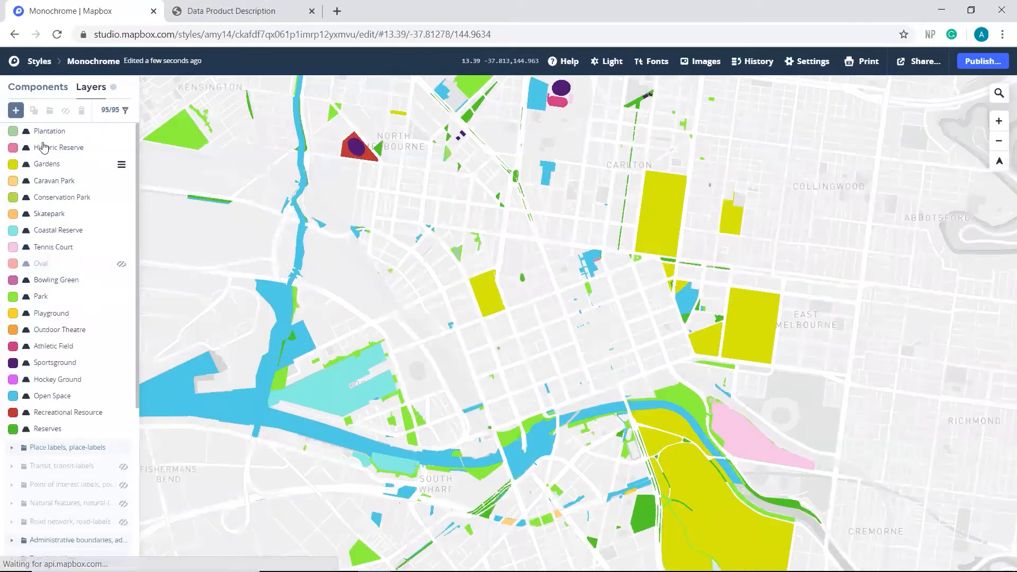
click(69, 271)
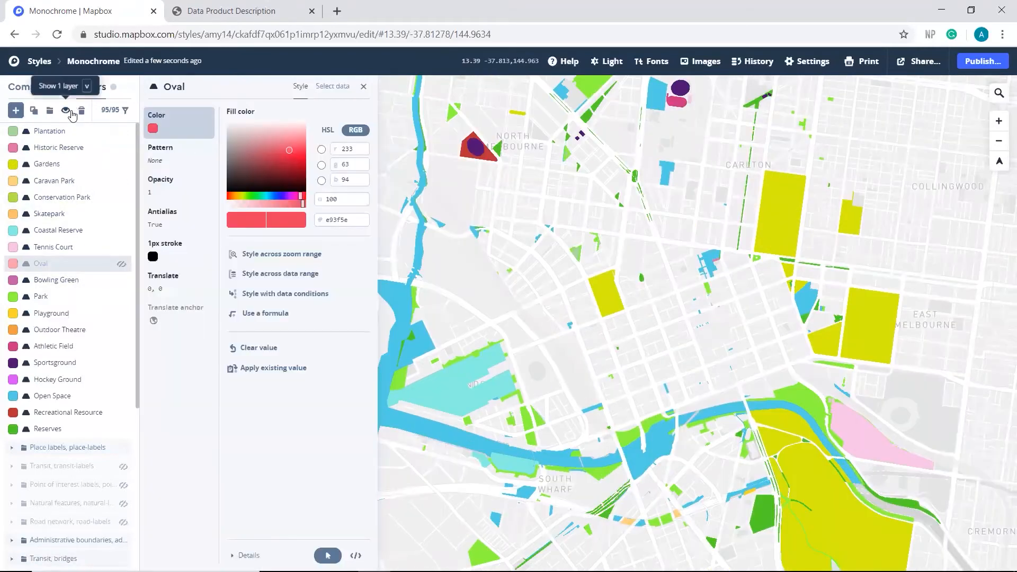
click(66, 111)
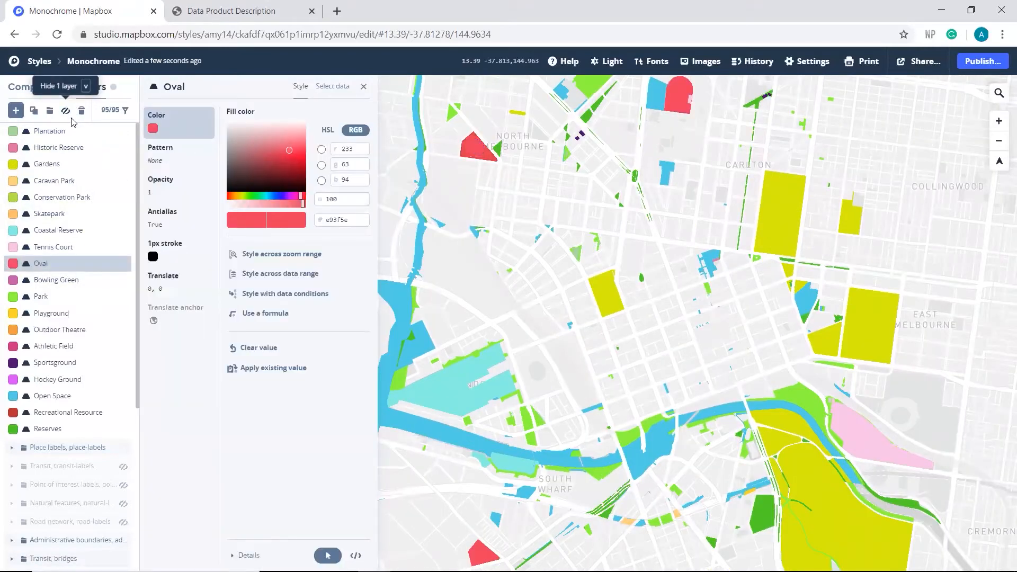
Step: Reorder the layers so that Oval sits directly below Sportsground, and Gardens comes last among the greenspace layers, directly below Reserves
drag(82, 265, 60, 376)
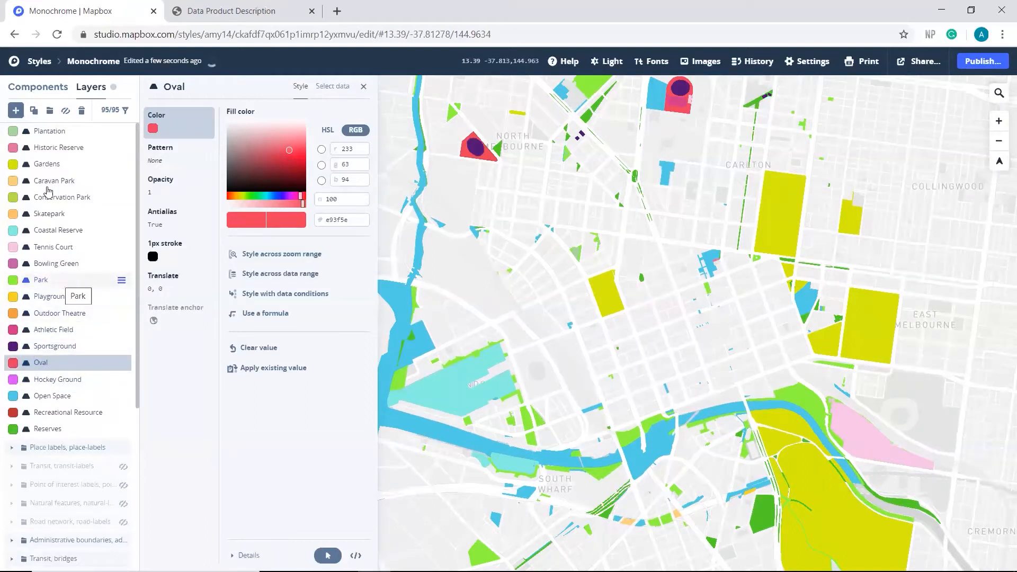
drag(47, 163, 53, 424)
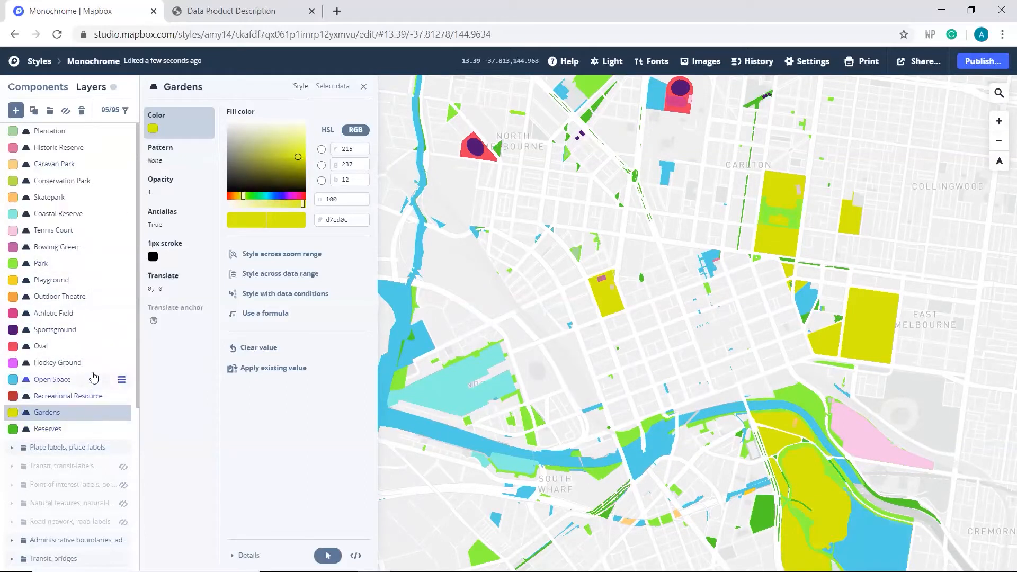
drag(59, 428, 70, 412)
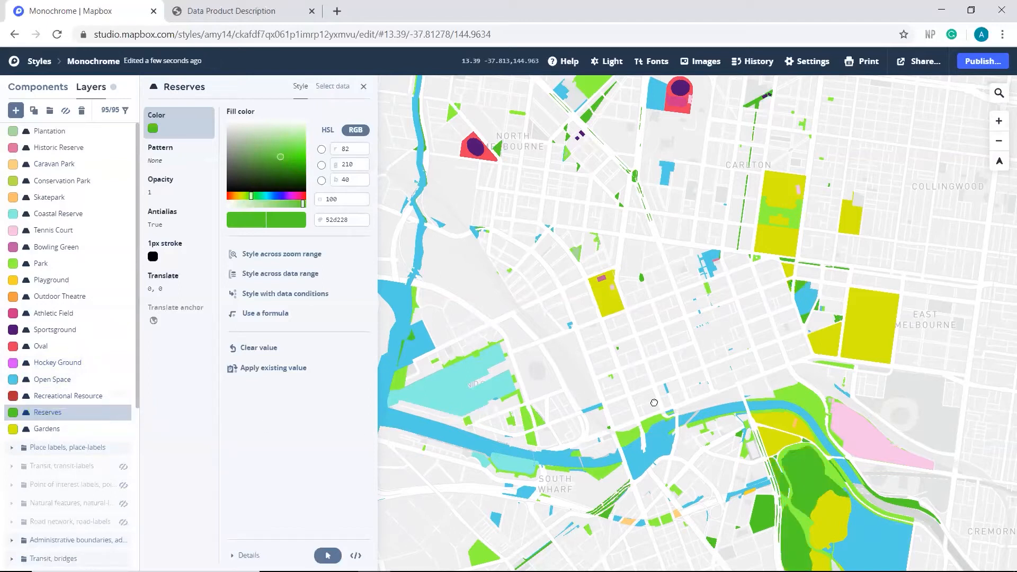
Step: Hide the Conservation Park layer and show it again to check which areas it covers across Melbourne
scroll(654, 403, down, 1)
scroll(646, 397, down, 2)
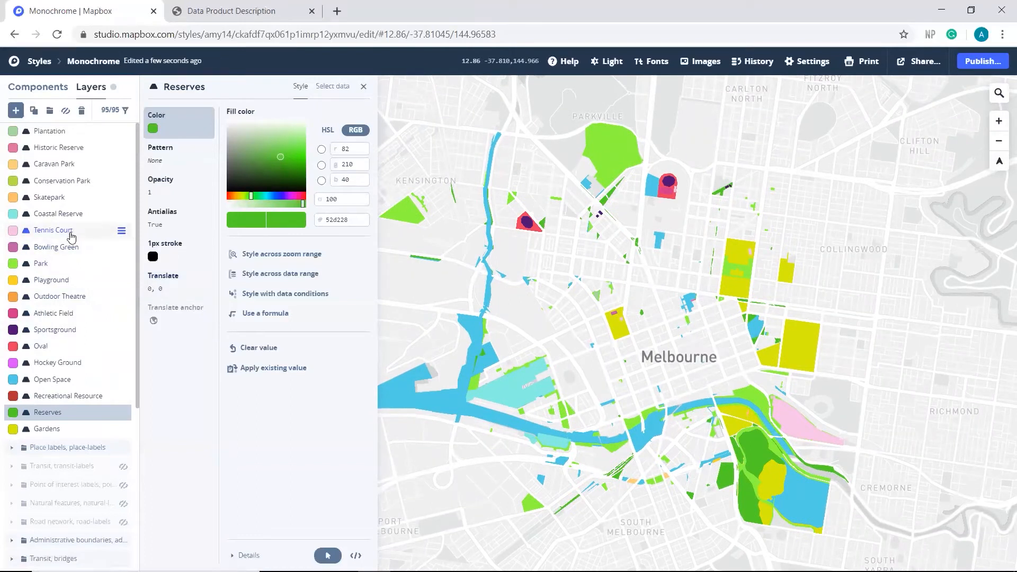
click(69, 180)
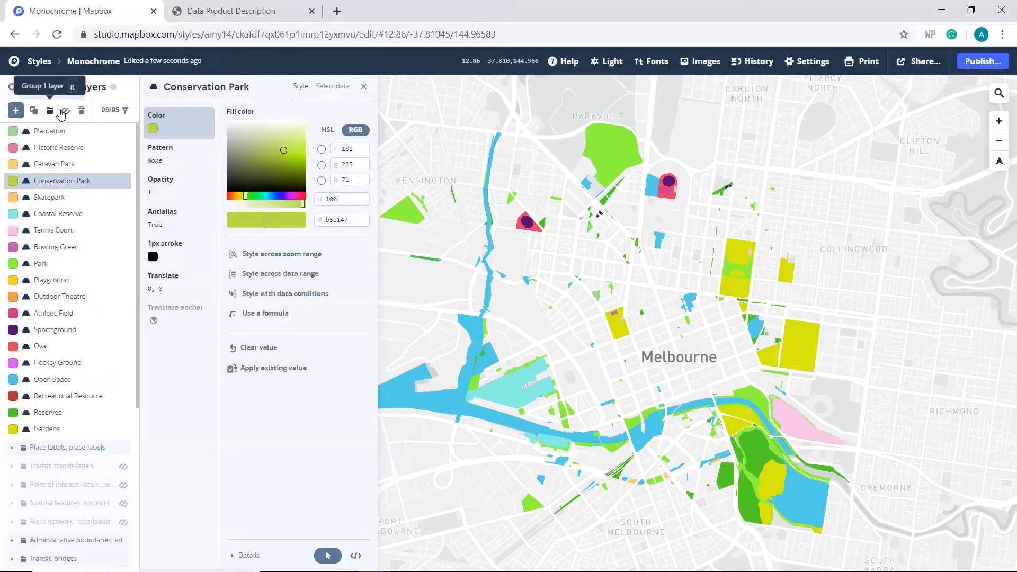
click(67, 112)
click(67, 111)
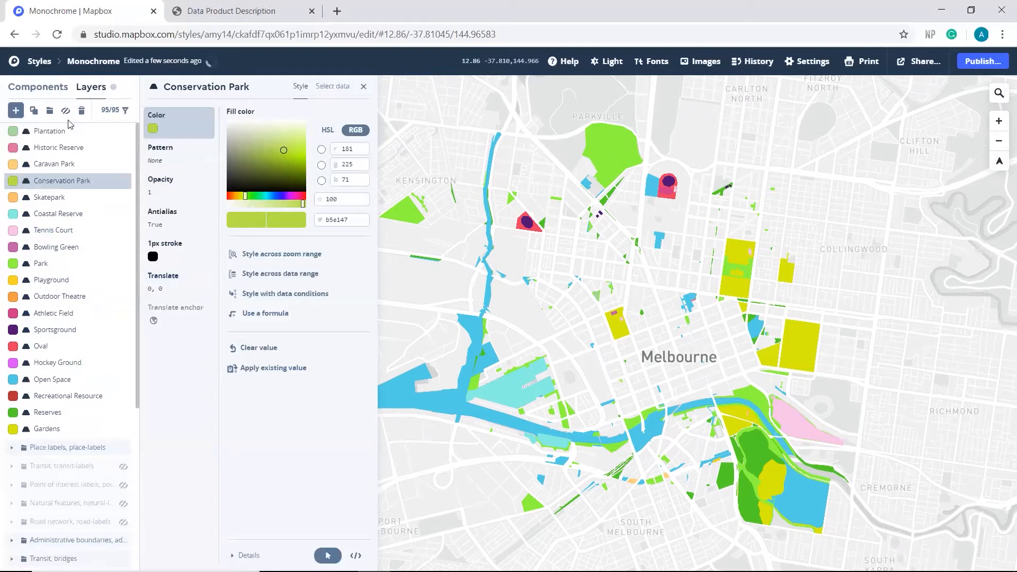
Step: Move the Park layer down the layer order to sit between Hockey Ground and Open Space
drag(41, 264, 54, 395)
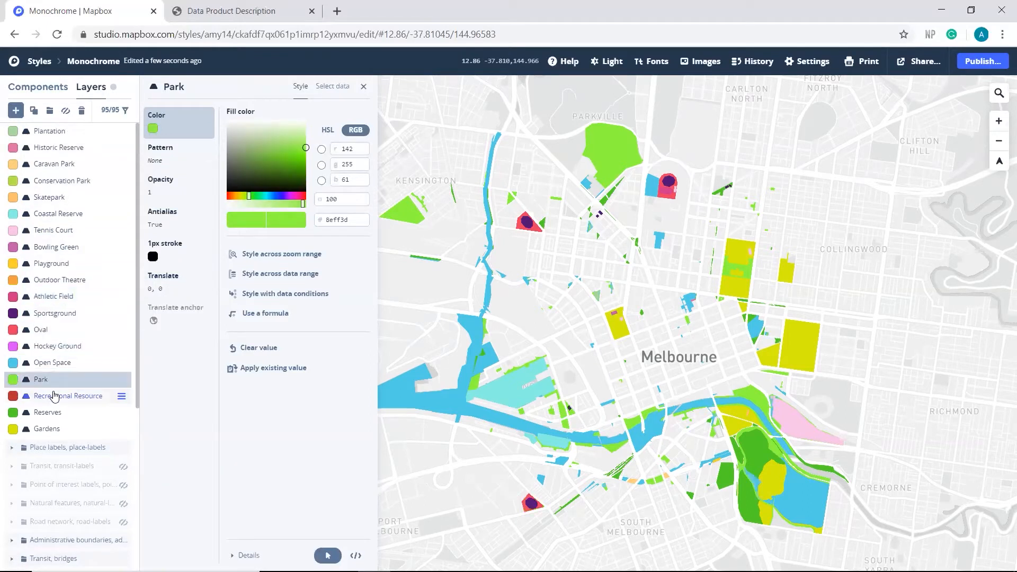
mouse_move(58, 381)
mouse_down()
mouse_move(65, 363)
mouse_move(63, 393)
mouse_up()
drag(65, 379, 68, 364)
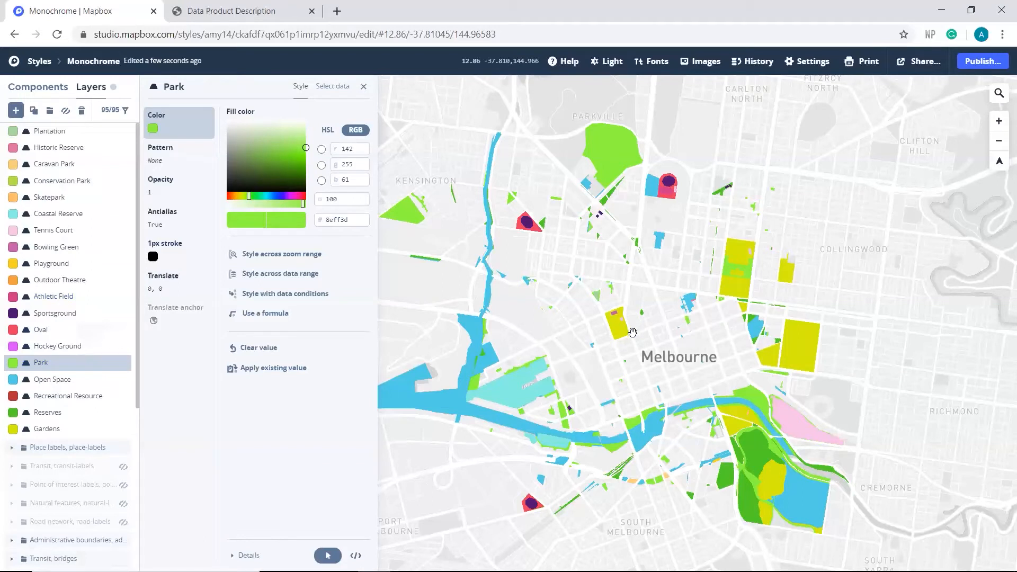
drag(660, 308, 646, 311)
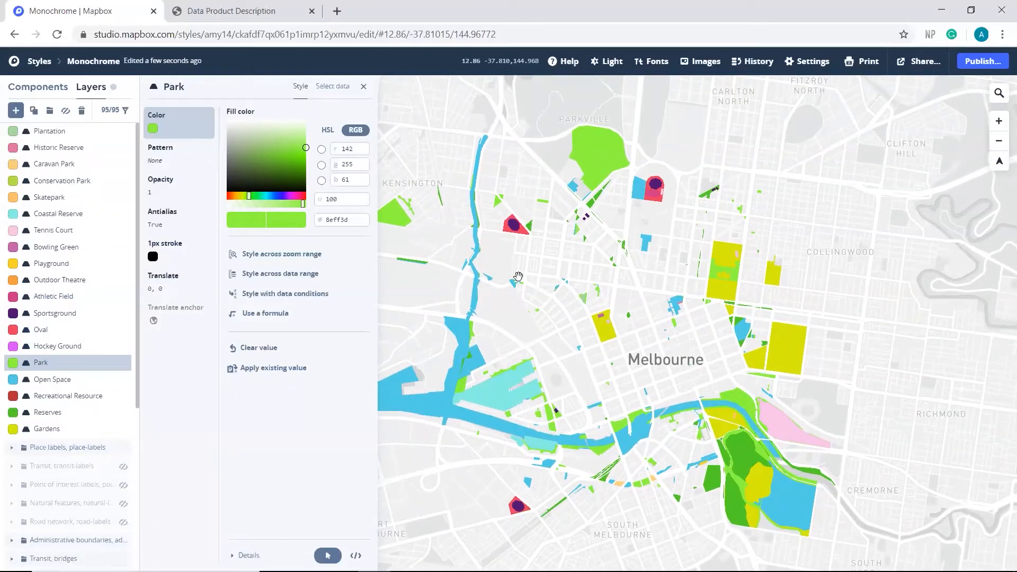
Step: Rename the map style from Monochrome to Greenspace
click(115, 57)
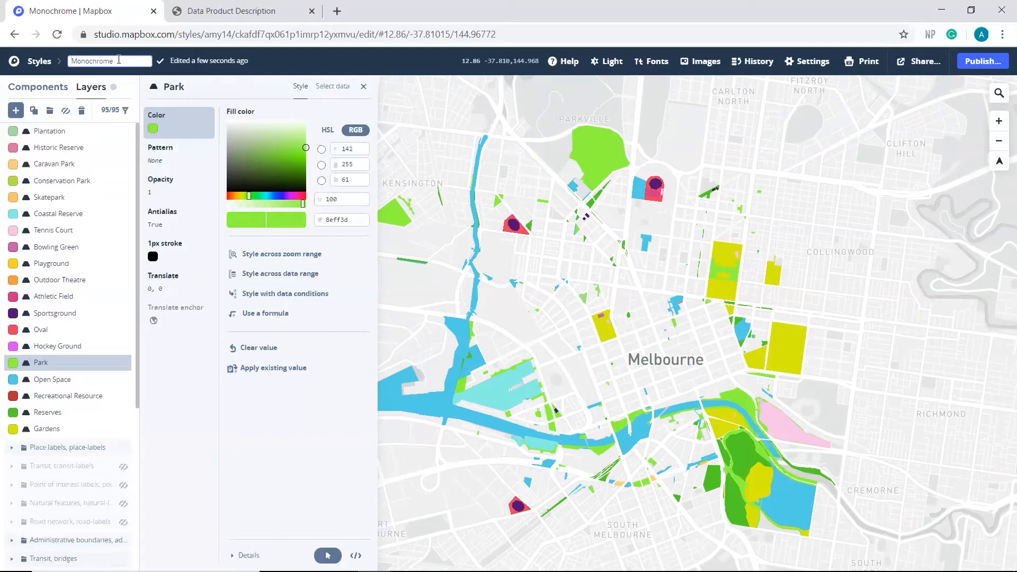
drag(73, 62, 72, 62)
text(Greenspace)
key(Return)
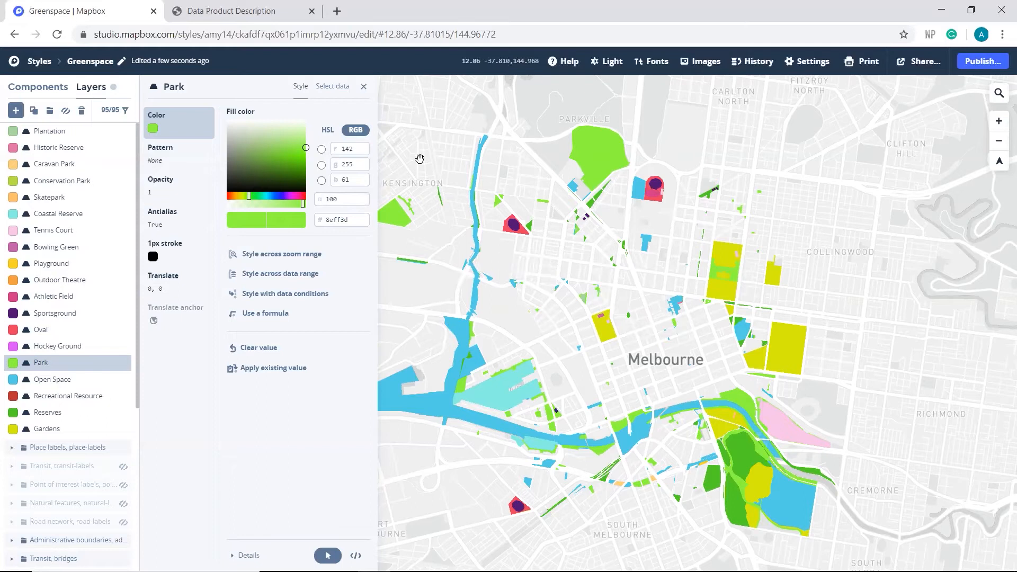
Step: Search Google in a new browser tab for "how to import mapbox map to qgis" and open the Mapbox Docs WMTS tutorial
click(337, 11)
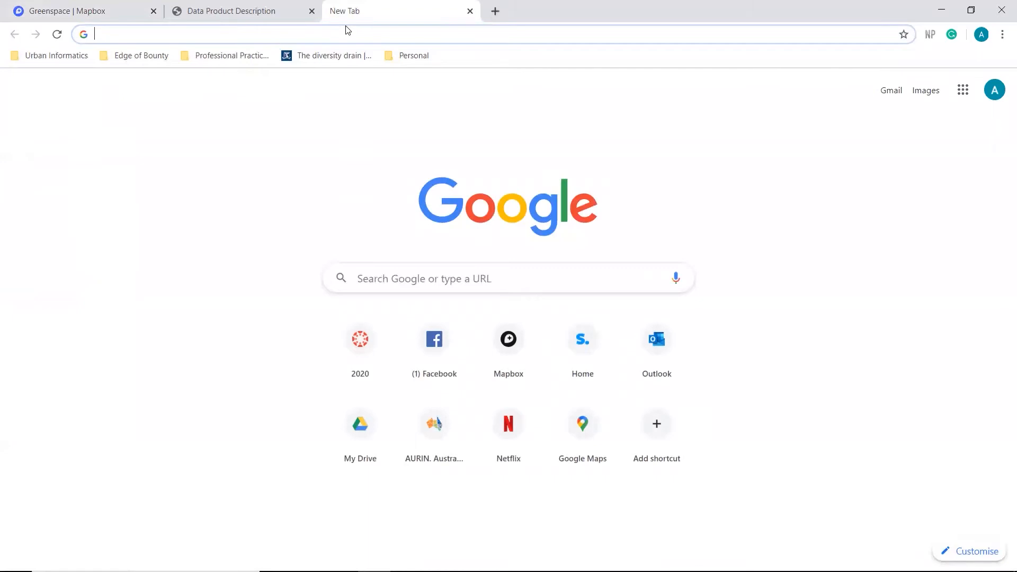
text(how to i)
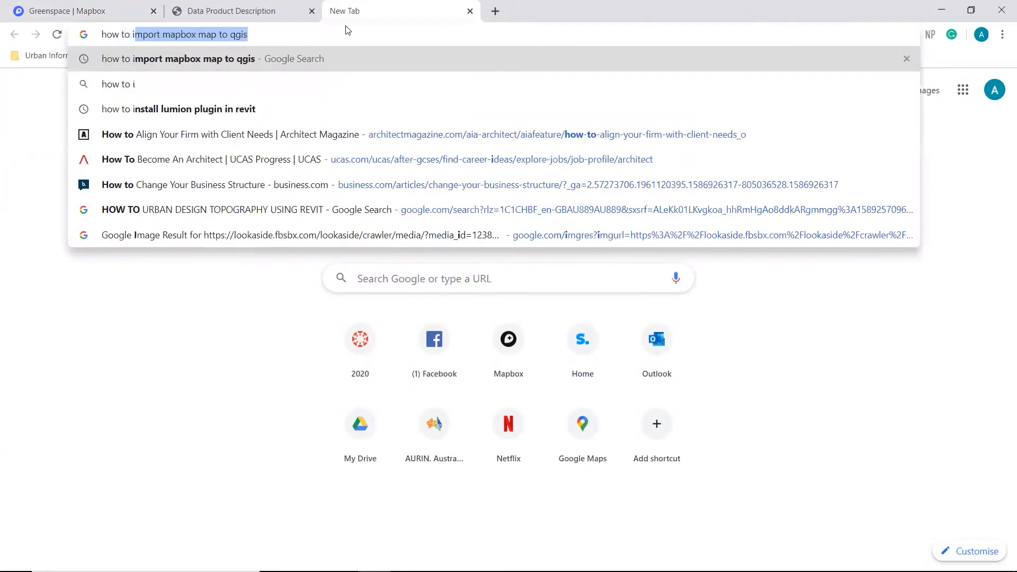
text(mport map)
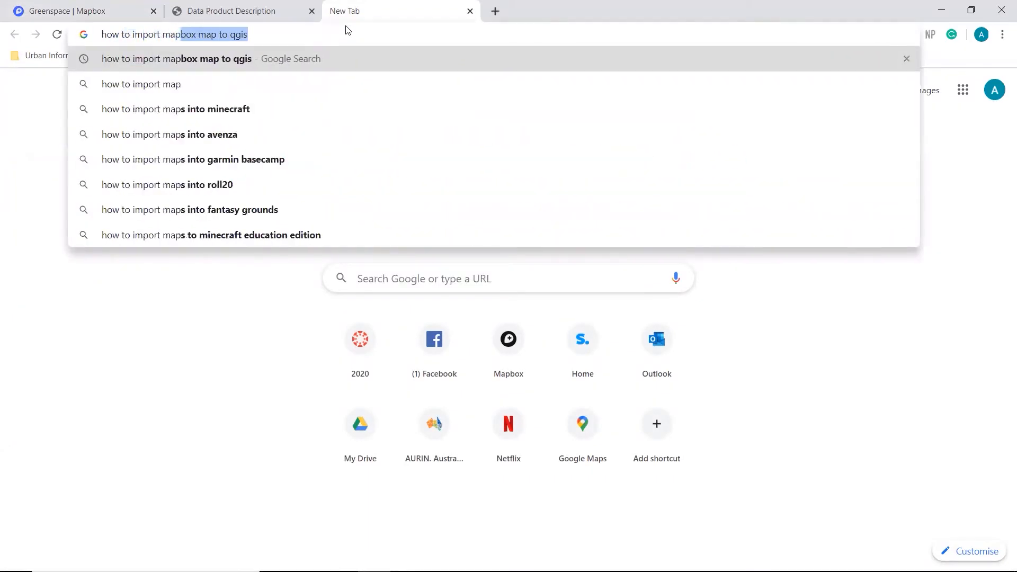
text(box map t)
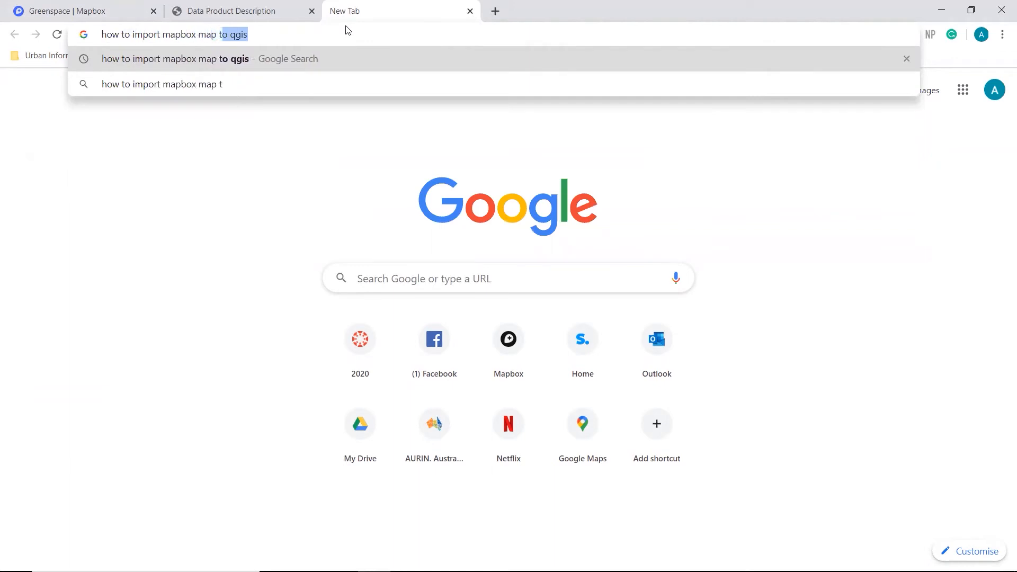
text(o qgis)
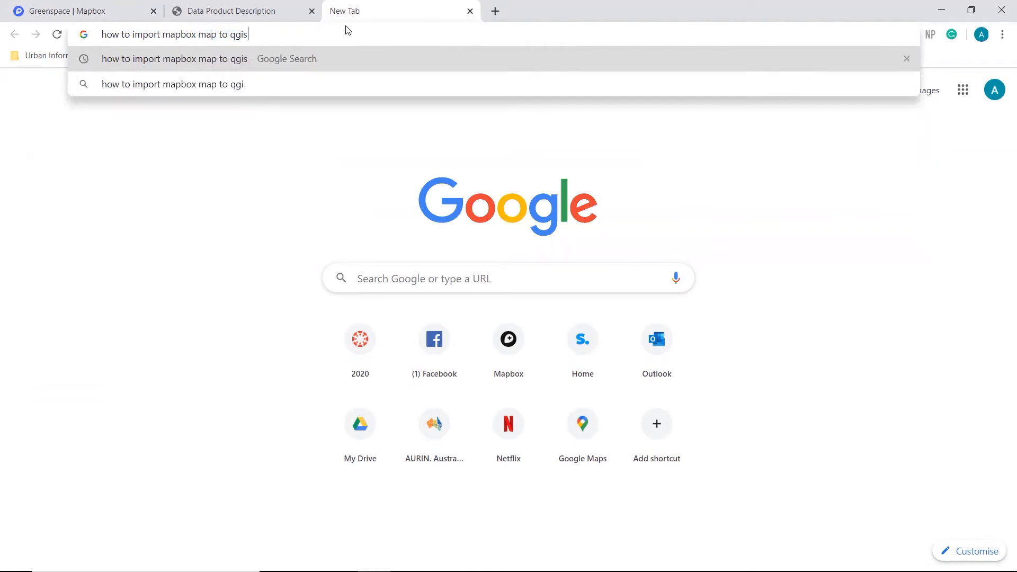
key(Return)
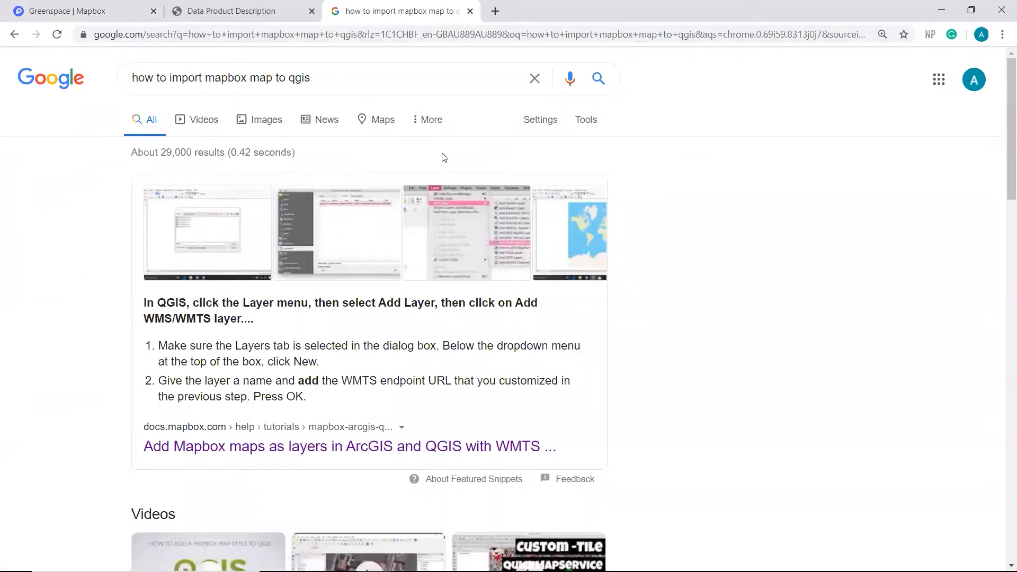
scroll(441, 156, down, 3)
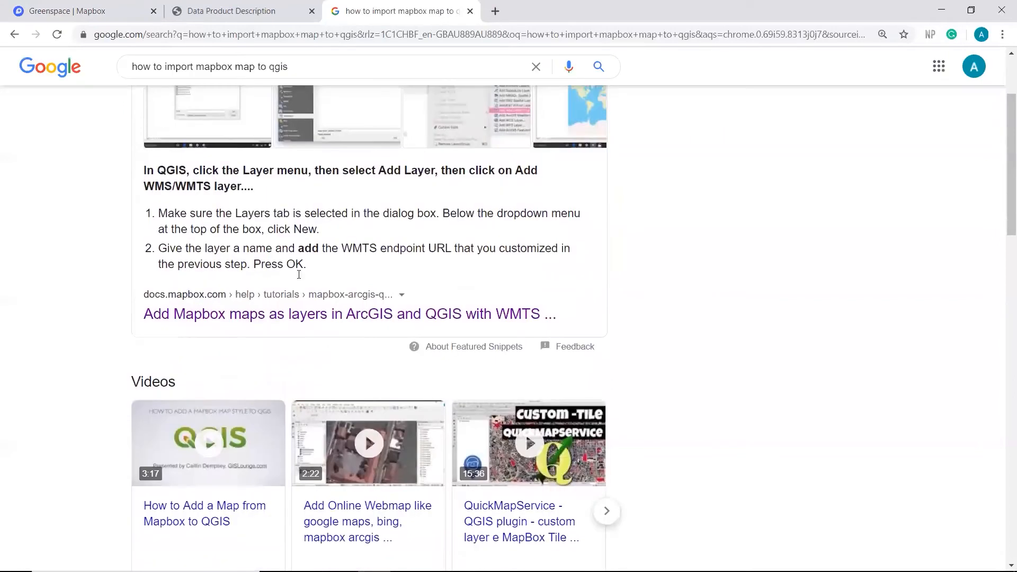
click(270, 315)
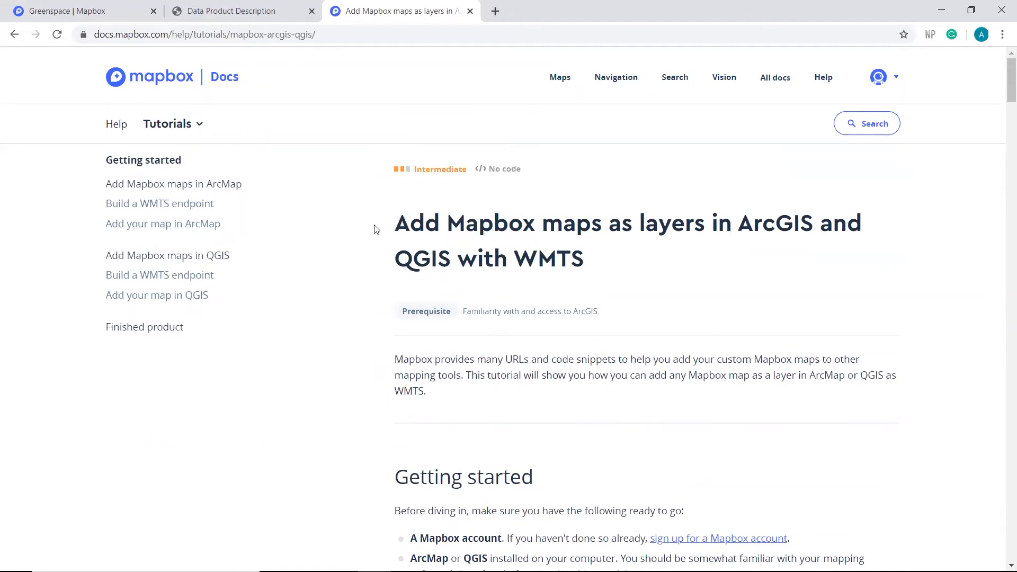
Step: Find the Add Mapbox maps in QGIS section of the tutorial and copy the full WMTS endpoint URL template
scroll(377, 232, down, 20)
scroll(378, 234, down, 15)
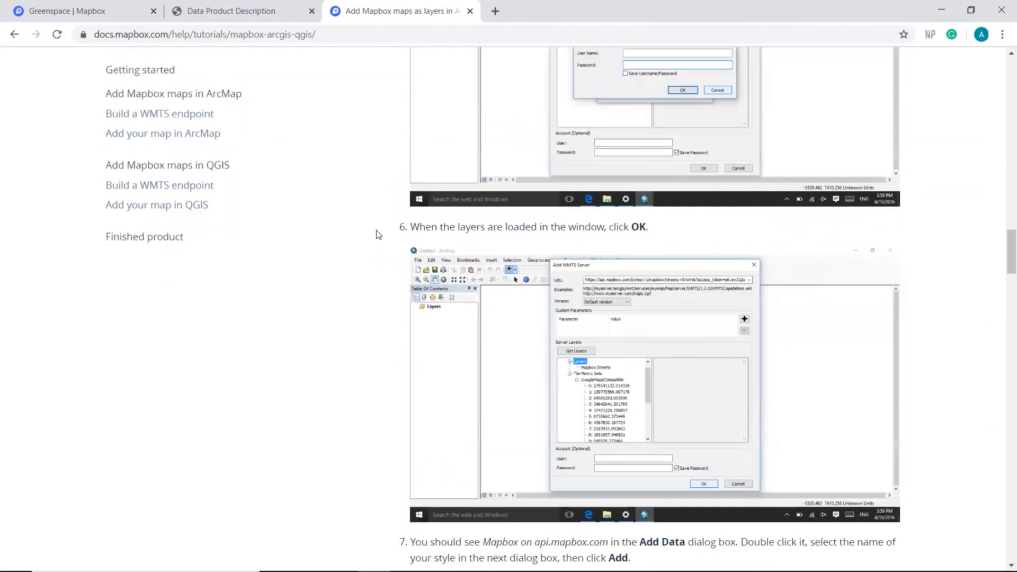
scroll(377, 233, down, 15)
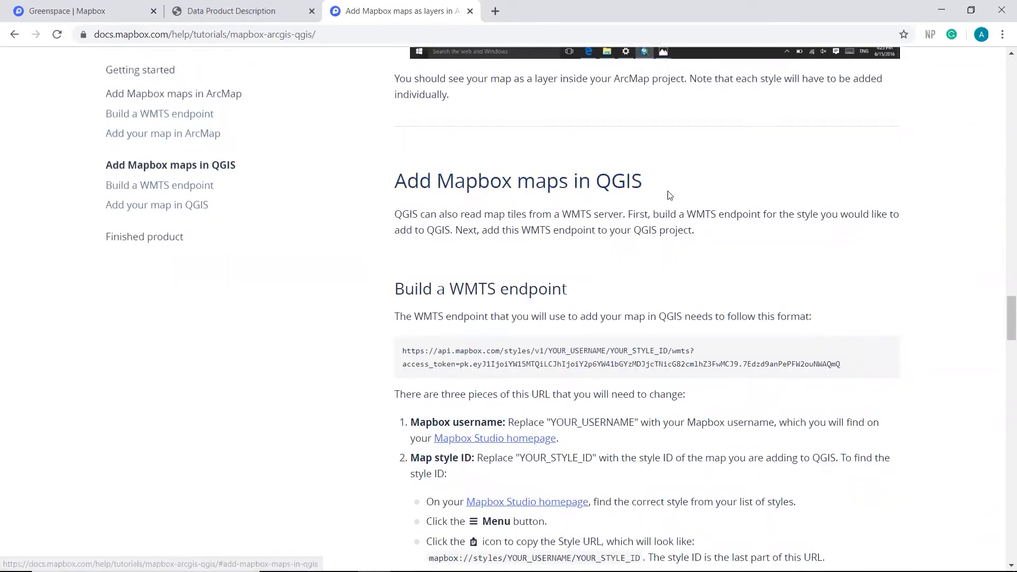
scroll(418, 286, down, 1)
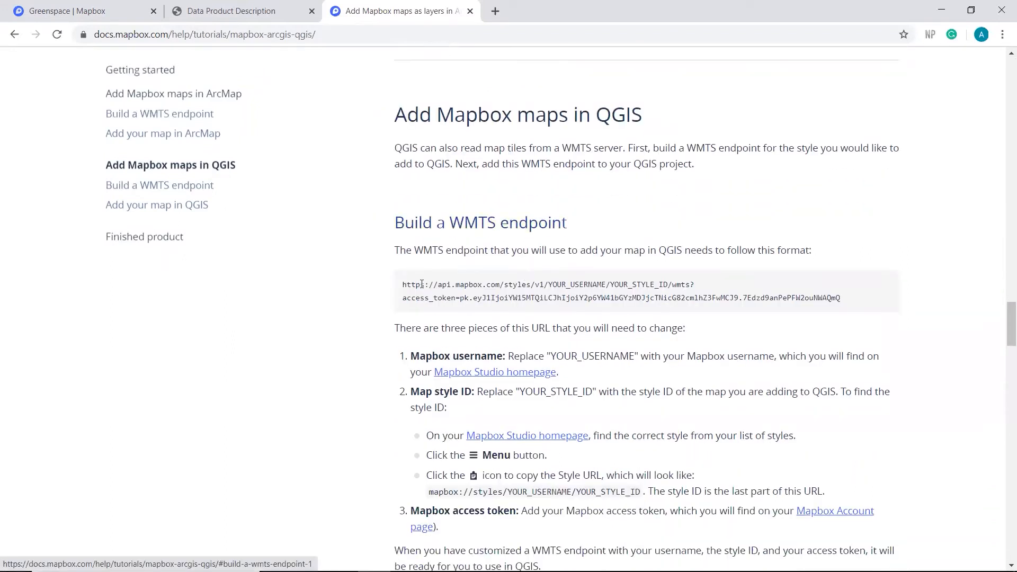
drag(403, 285, 842, 298)
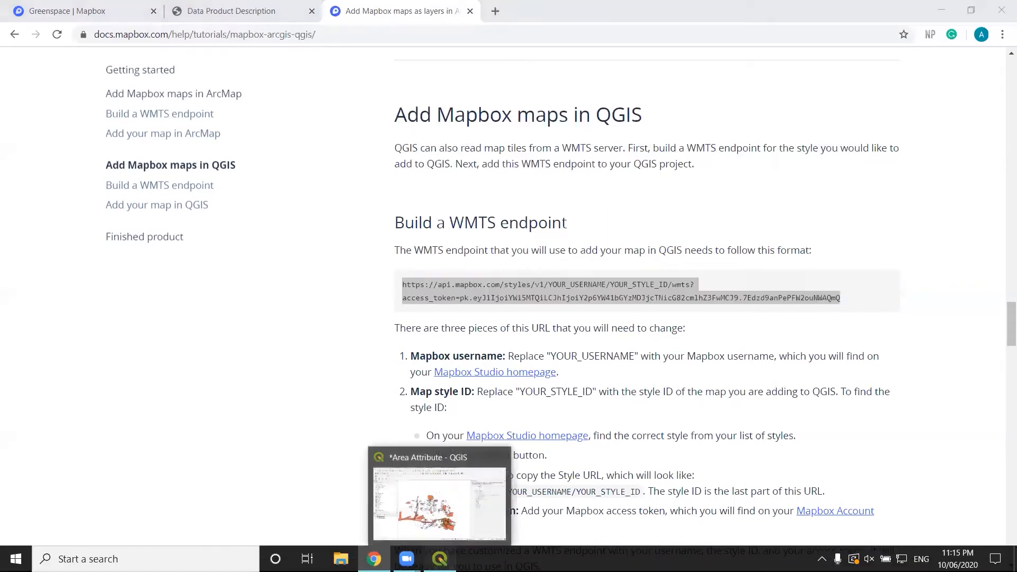
Step: Switch to QGIS and start a new WMS/WMTS layer connection named Greenspaces
click(476, 502)
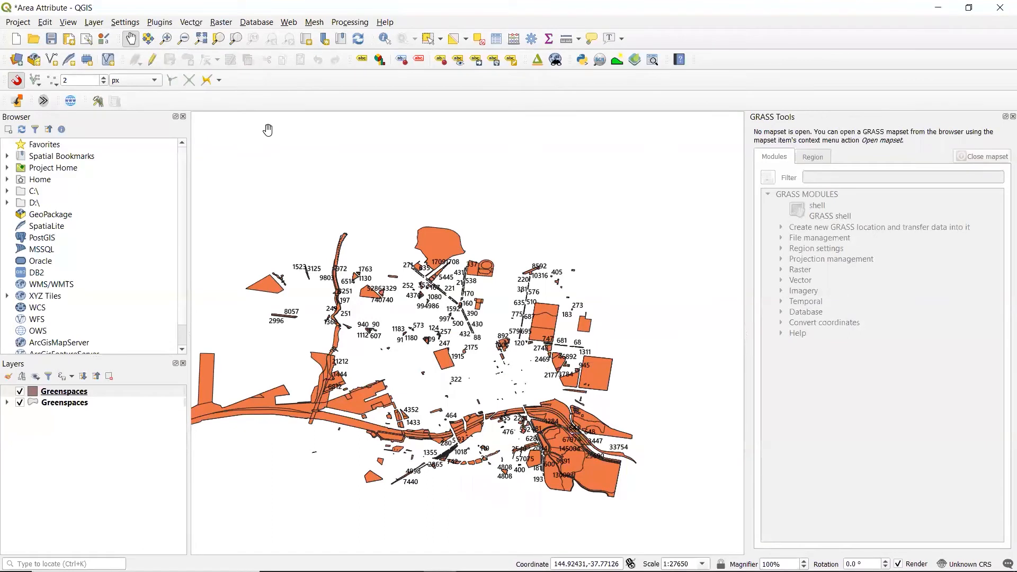
click(94, 22)
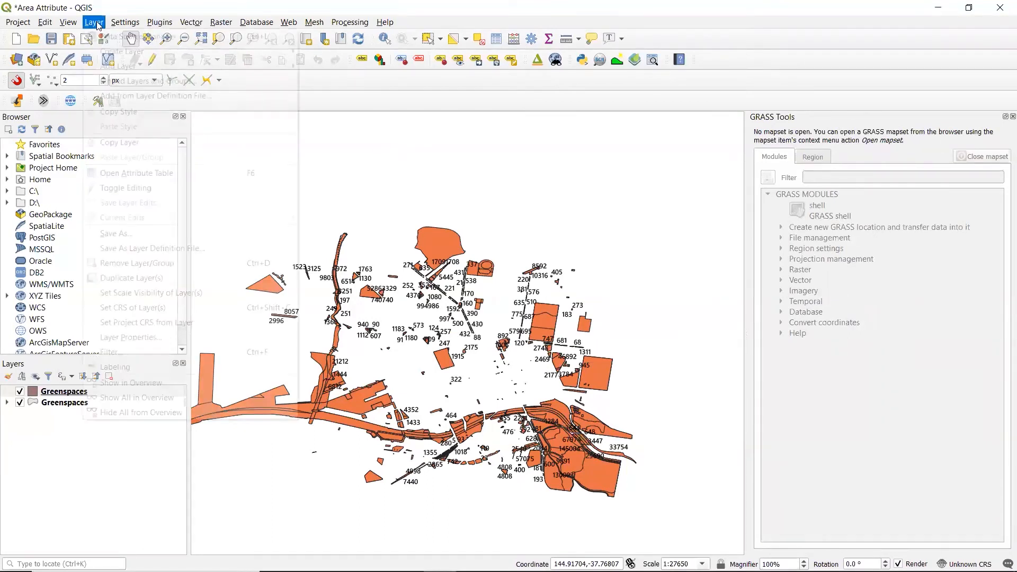
mouse_move(112, 67)
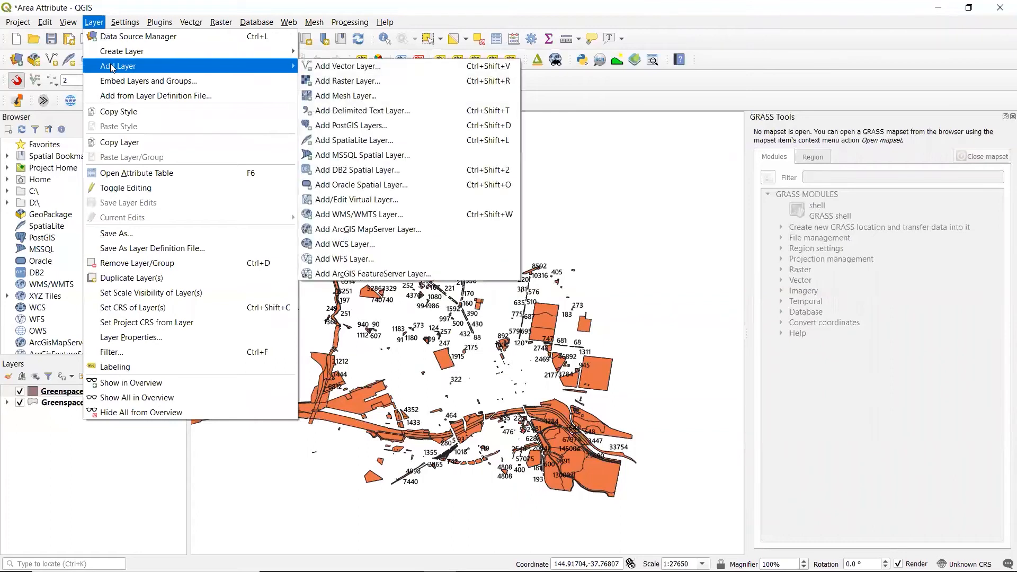
click(392, 217)
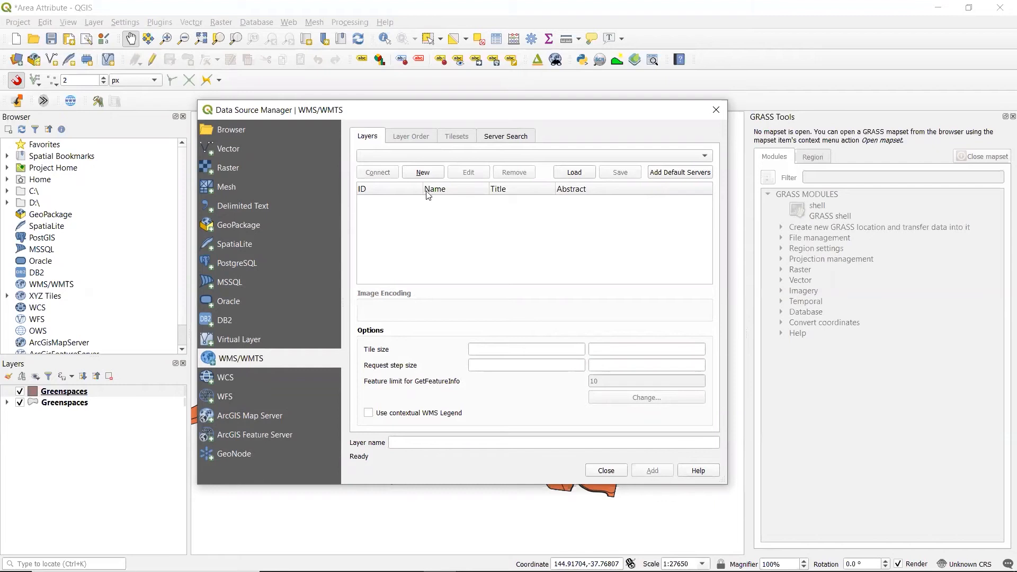
click(423, 172)
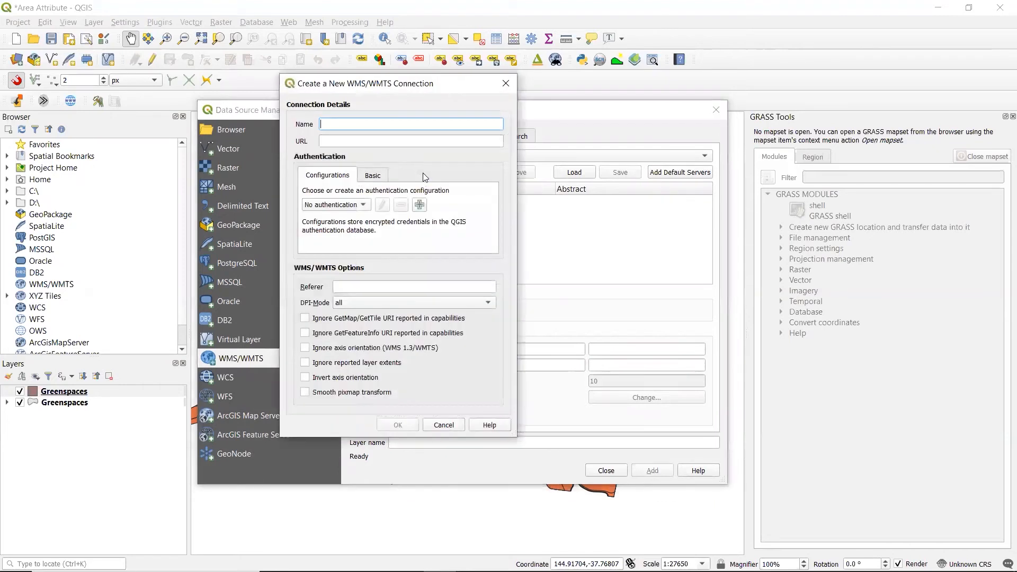
drag(368, 84, 667, 137)
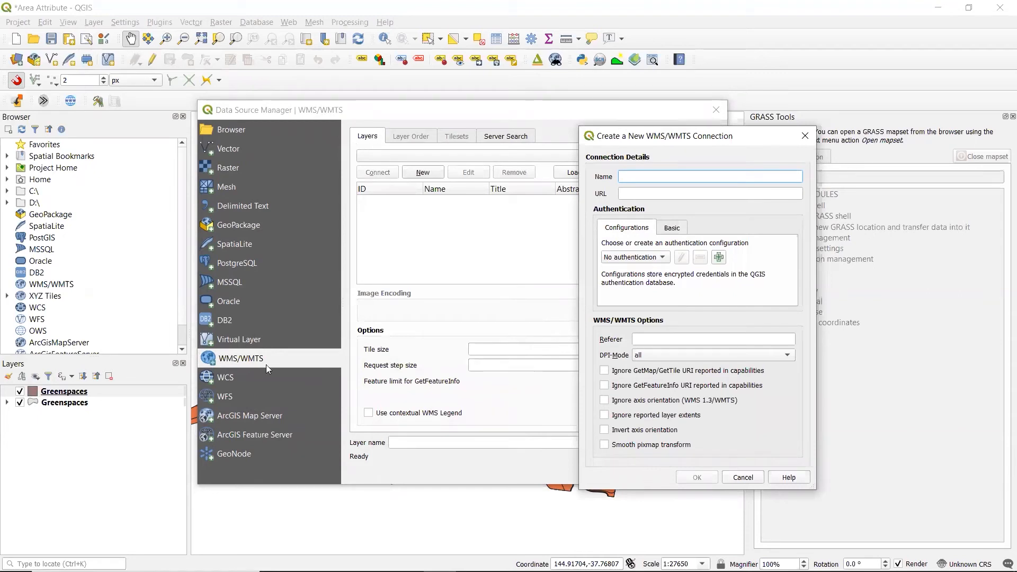
drag(667, 136, 505, 125)
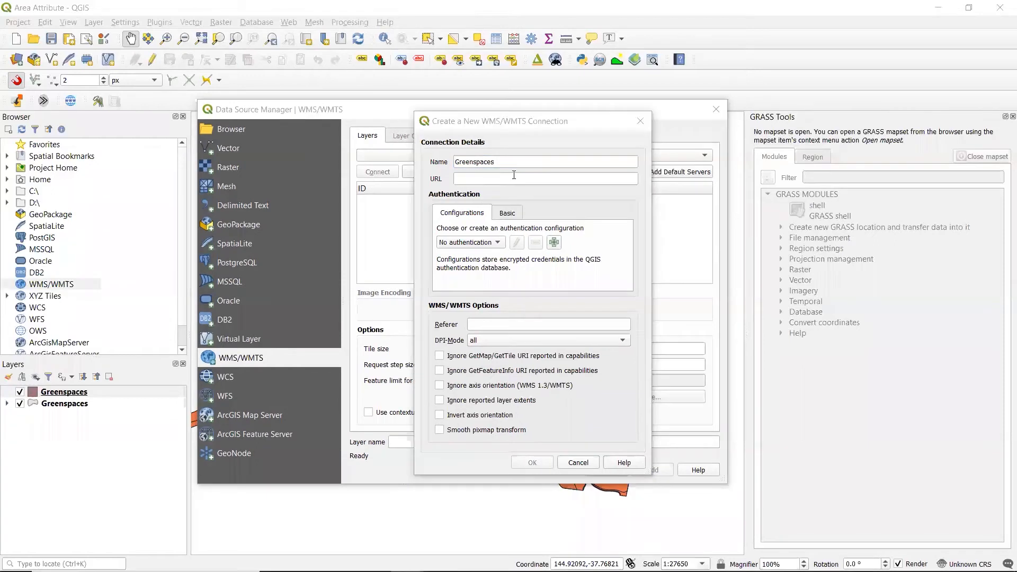
Step: Paste the copied WMTS endpoint template with its access token as the connection URL and locate the YOUR_USERNAME and YOUR_STYLE_ID placeholders
click(514, 178)
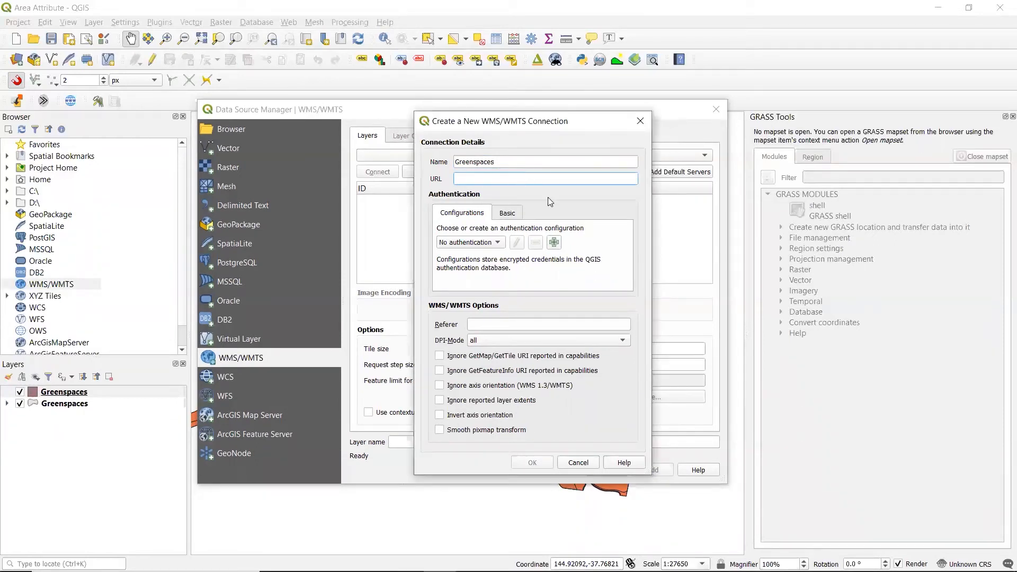
key(ctrl+v)
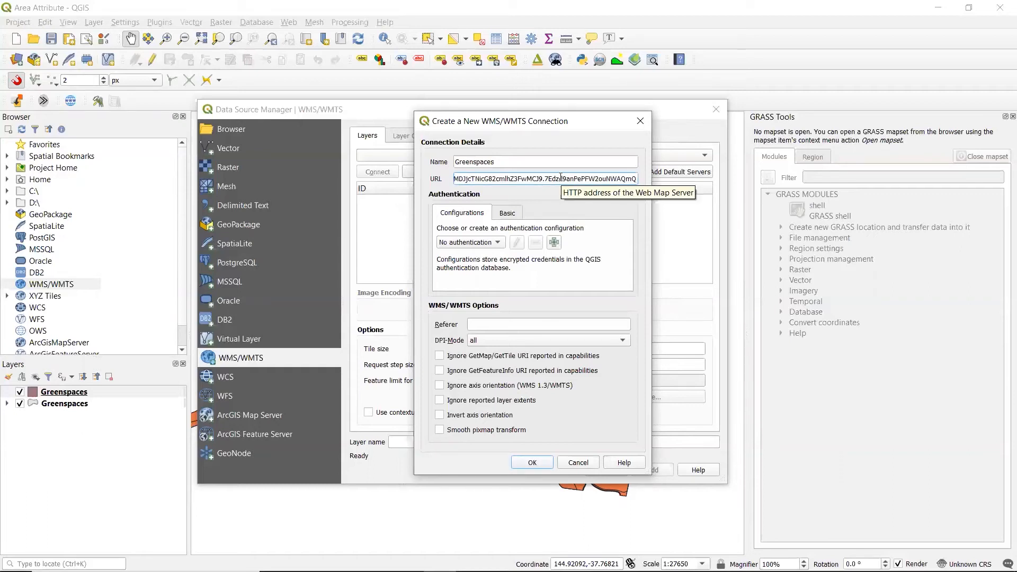
drag(544, 174, 467, 167)
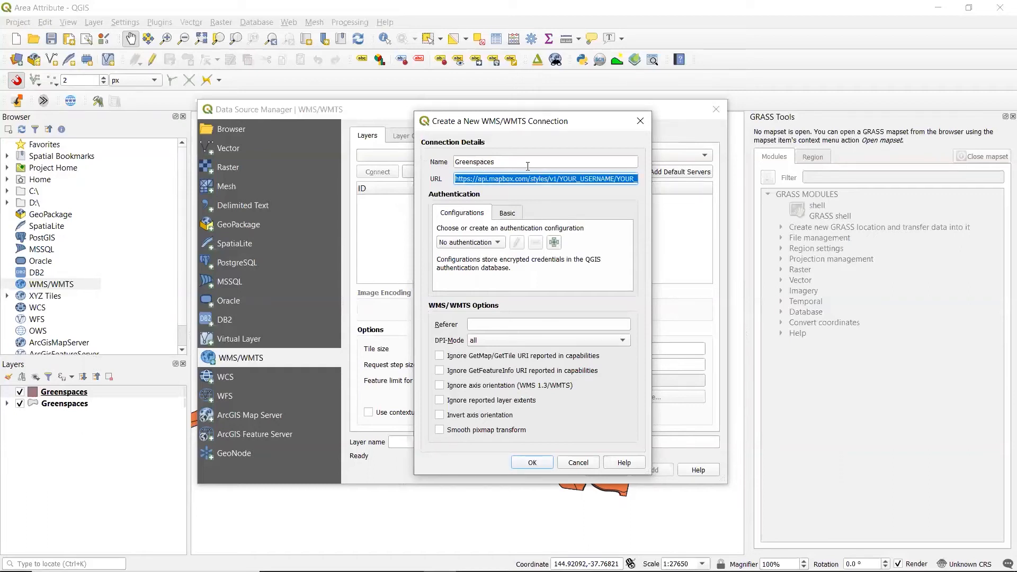
click(567, 178)
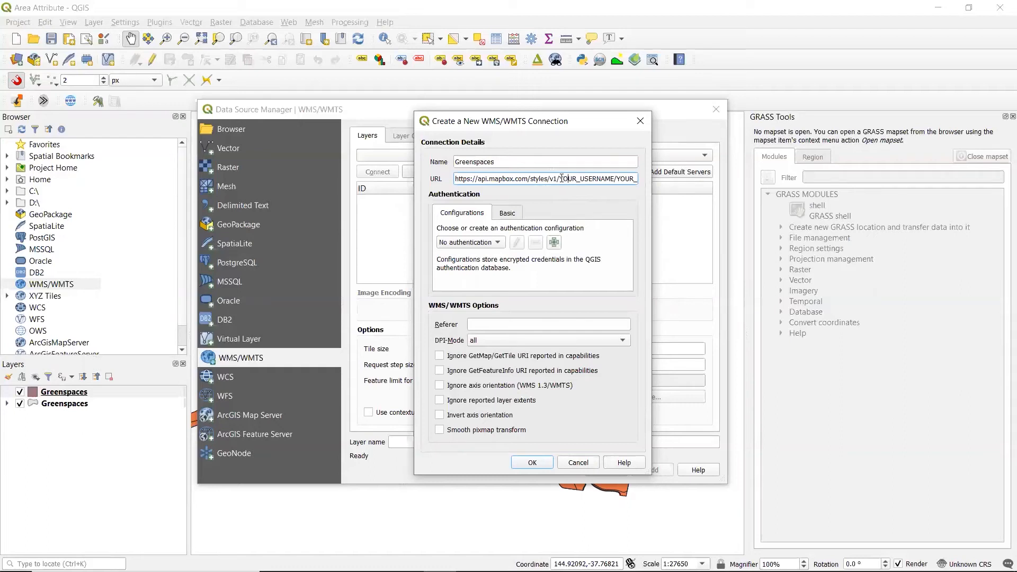
drag(562, 178, 617, 178)
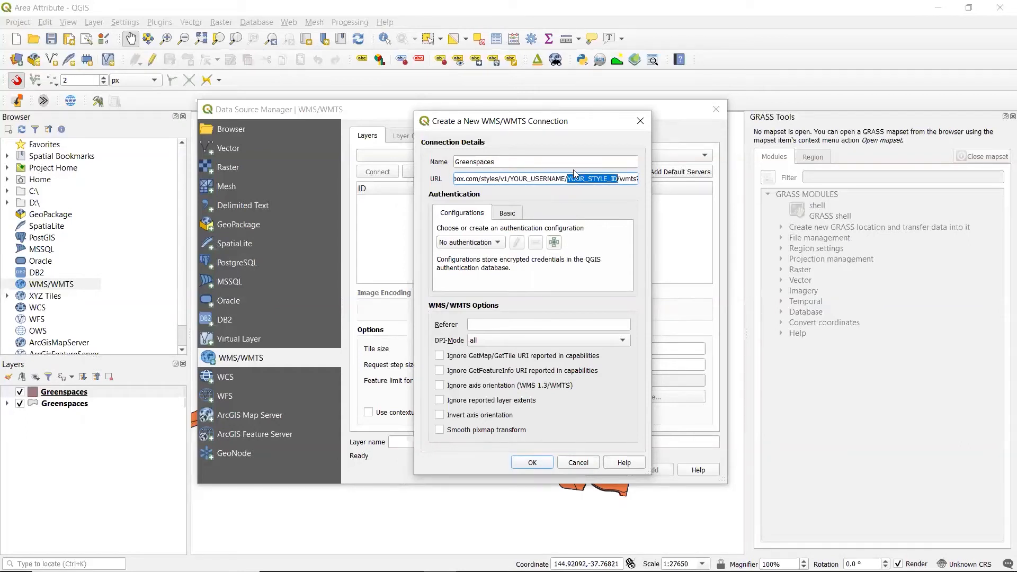
Step: Switch to Mapbox Studio in Chrome and make the Greenspace style public from its sharing options
click(374, 559)
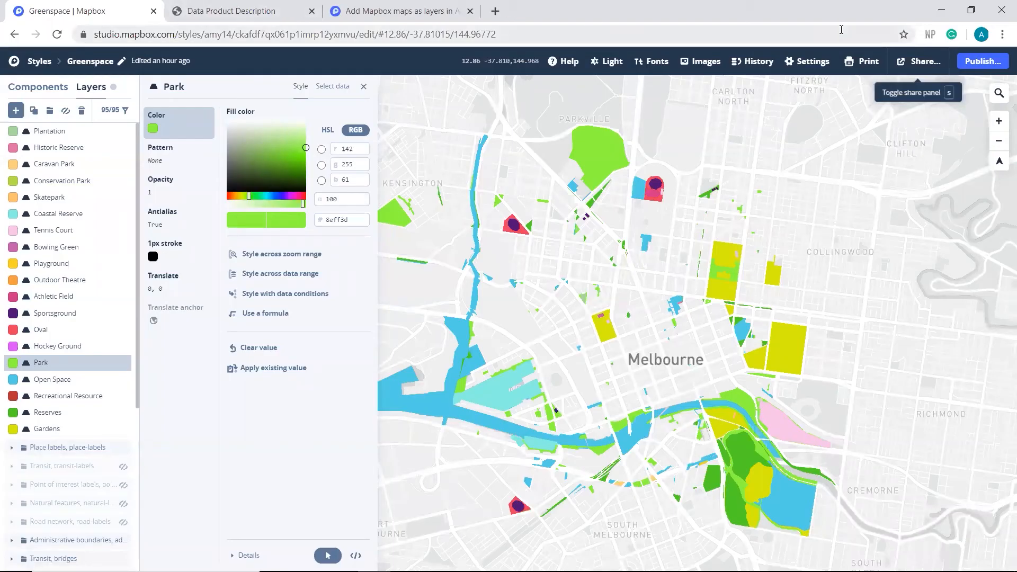
click(908, 65)
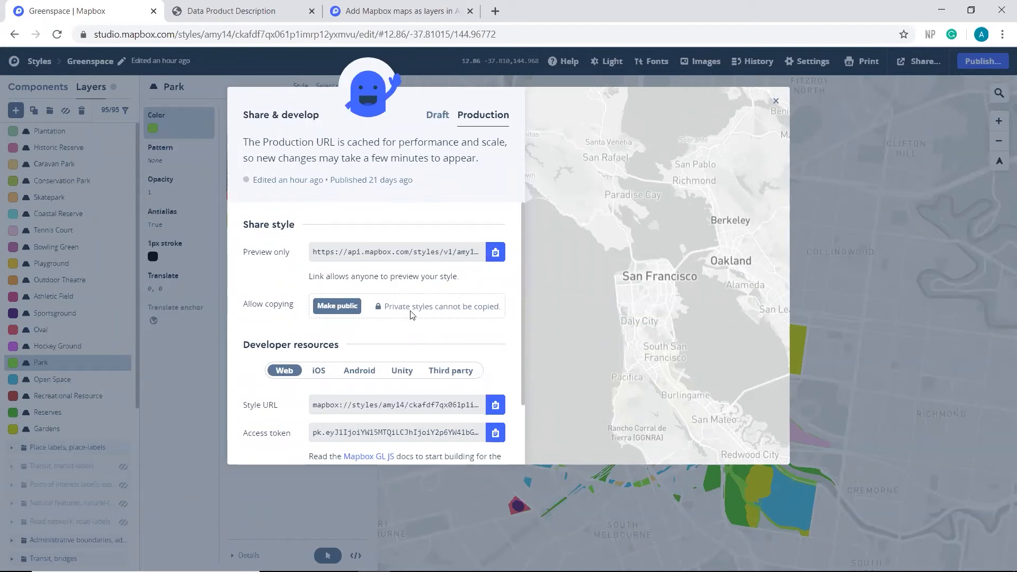
click(336, 306)
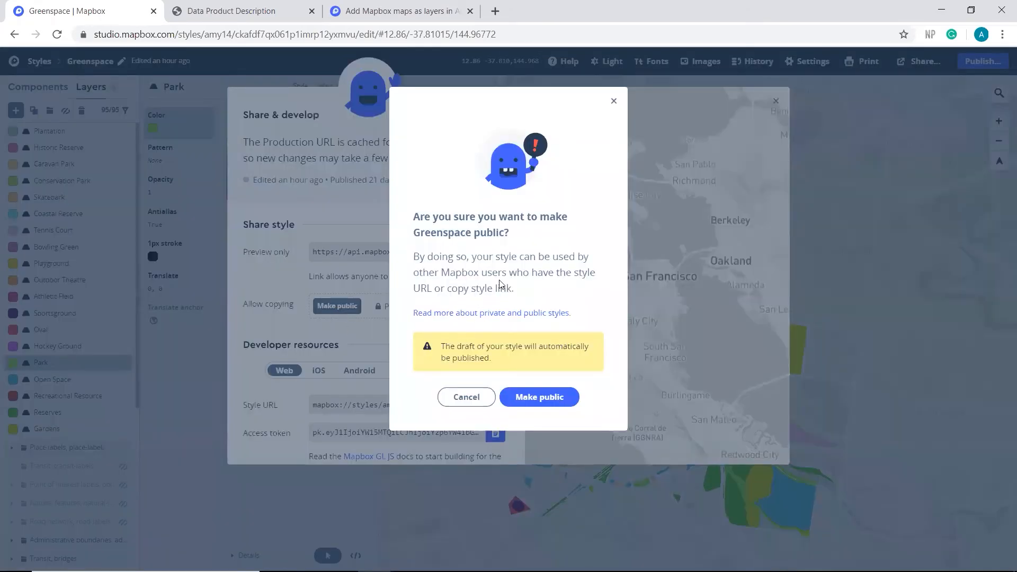
click(561, 399)
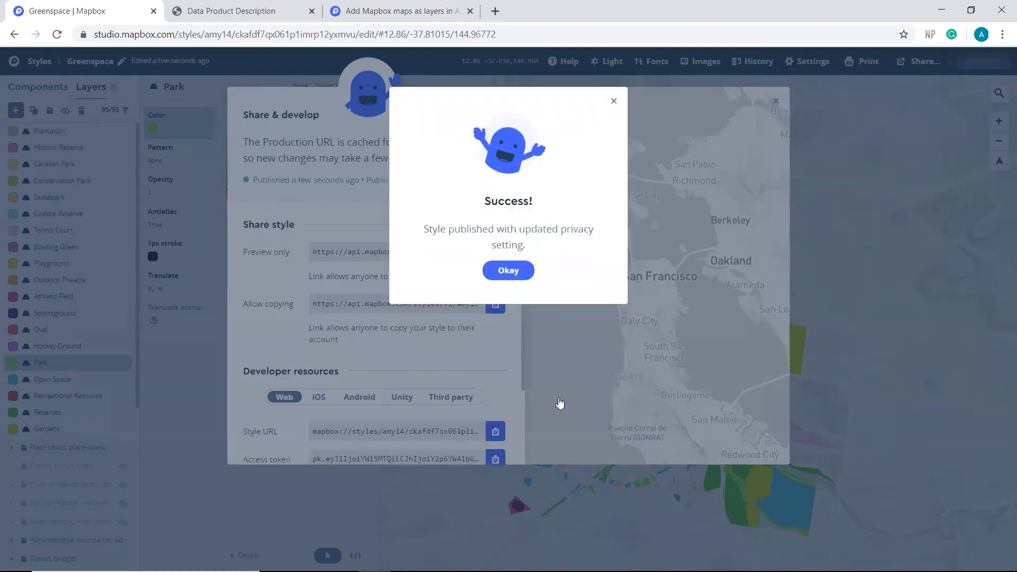
click(508, 272)
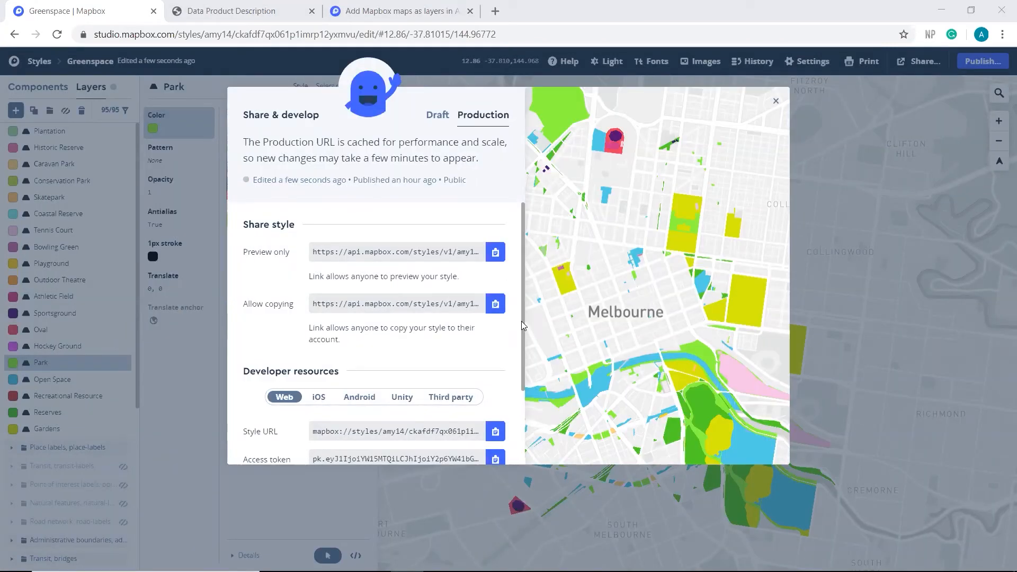
Step: Copy the Greenspace style URL and paste it over YOUR_USERNAME/YOUR_STYLE_ID in the QGIS connection URL, removing the extra /mapbox://styles
scroll(521, 323, down, 3)
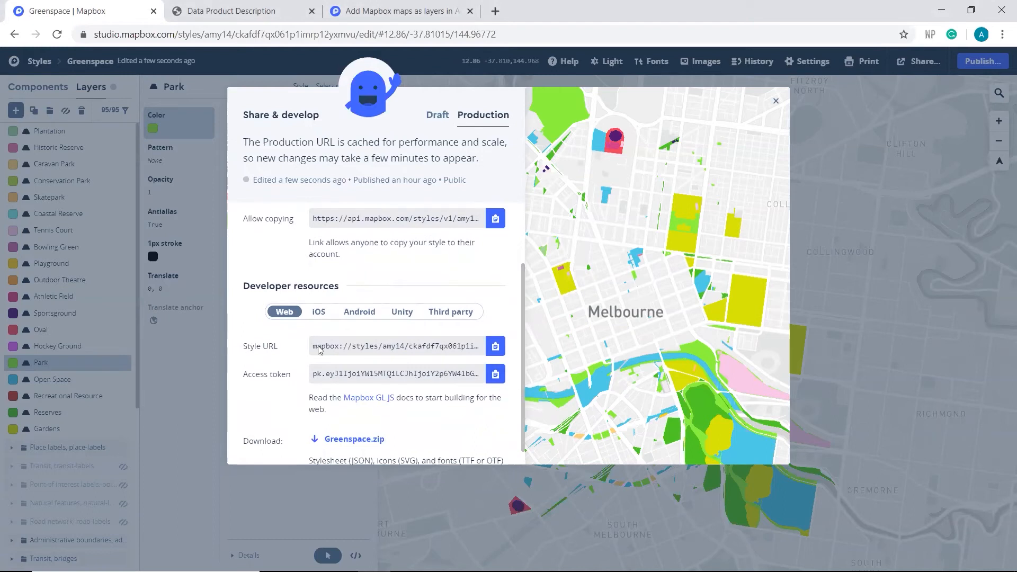
click(495, 347)
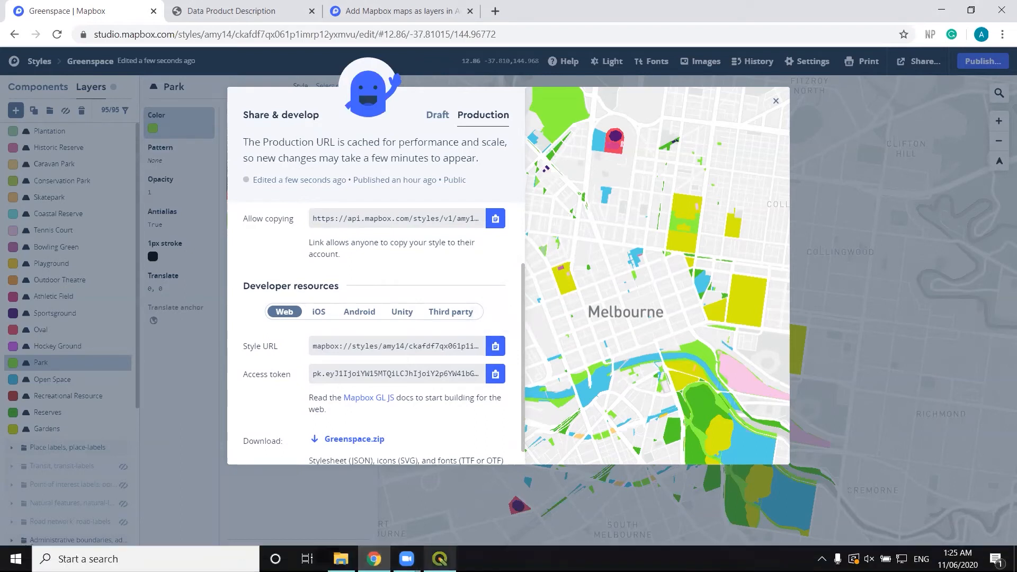
click(439, 559)
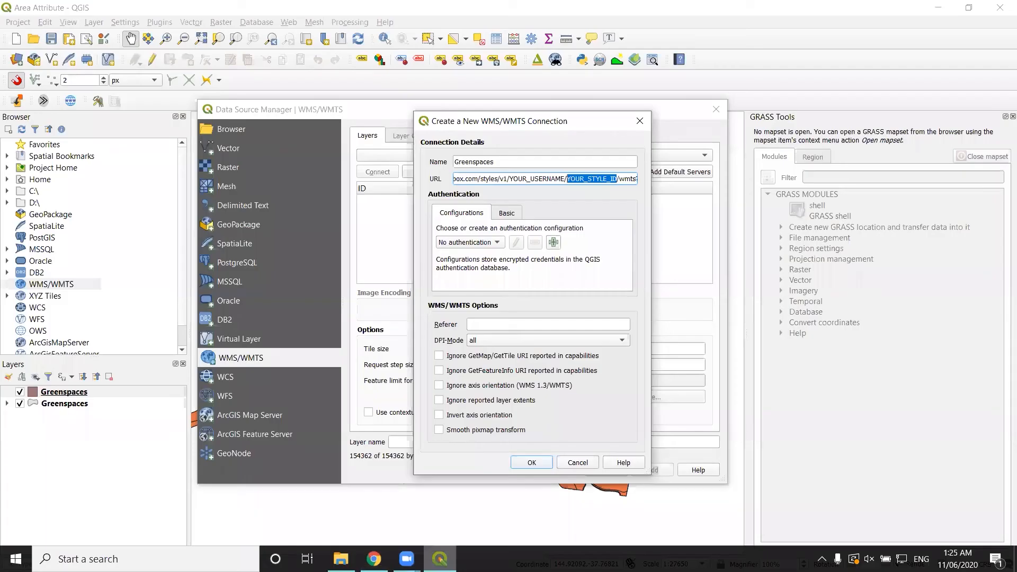
click(618, 180)
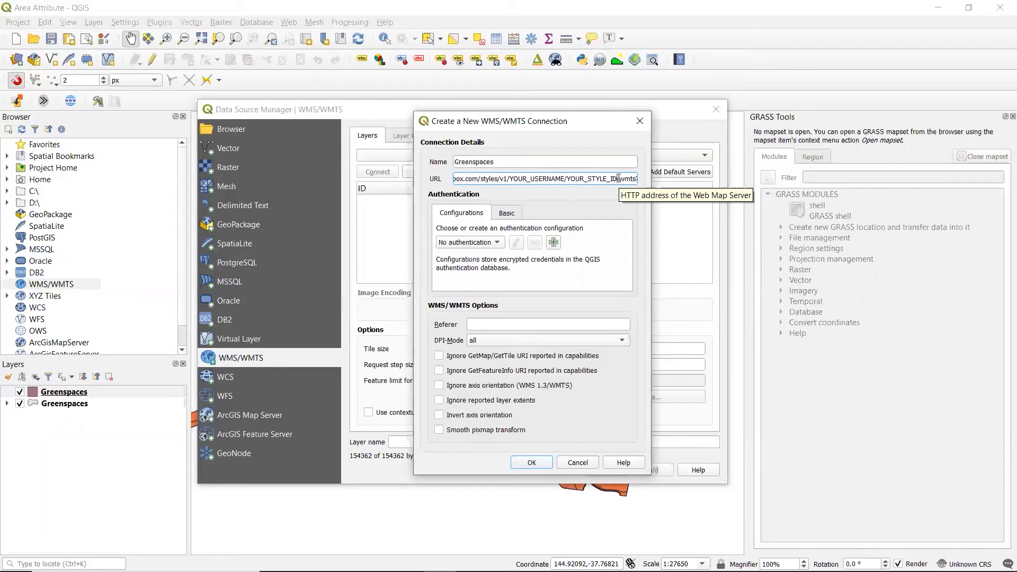
drag(594, 176, 559, 182)
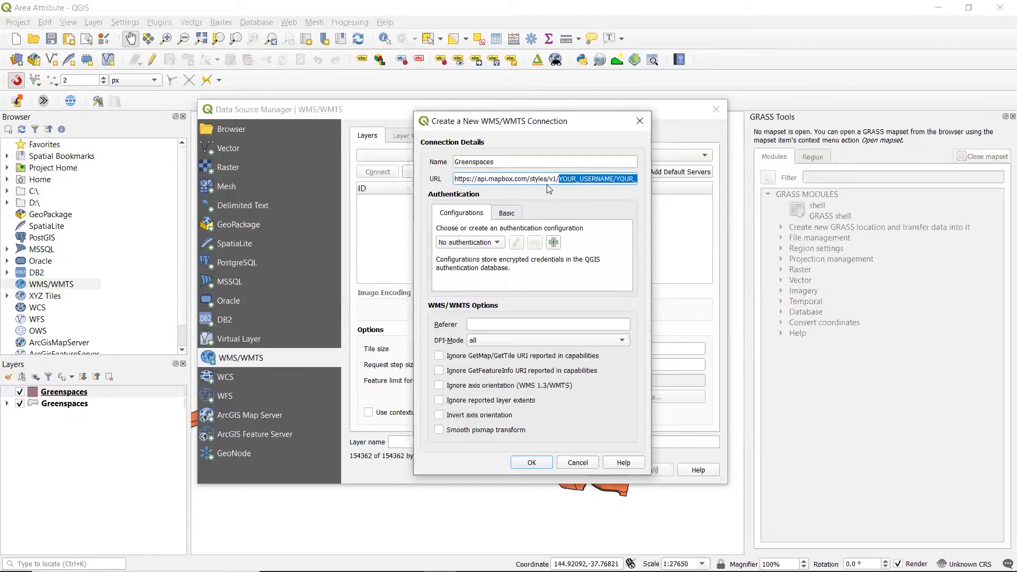
key(ctrl+v)
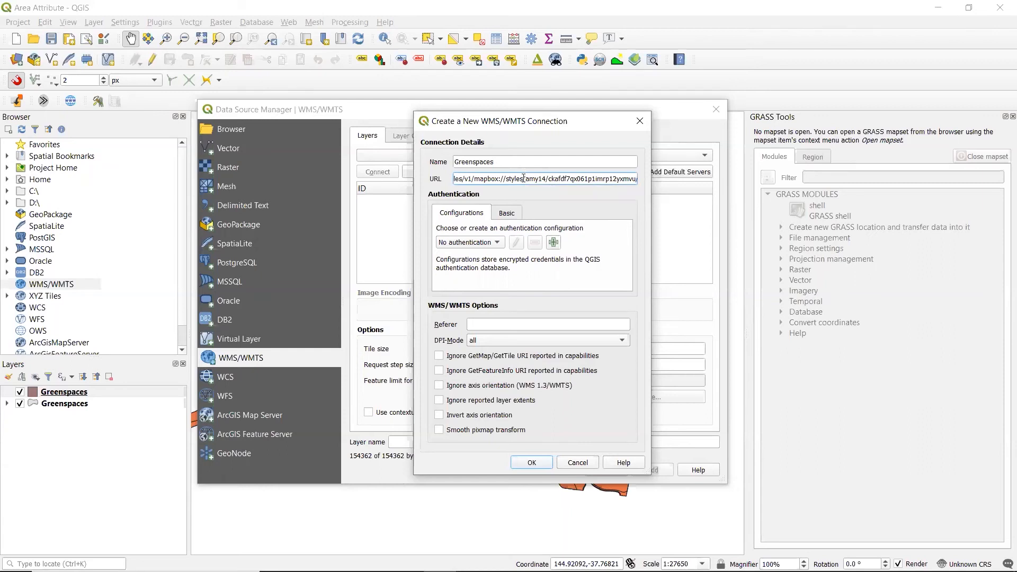
drag(523, 179, 473, 174)
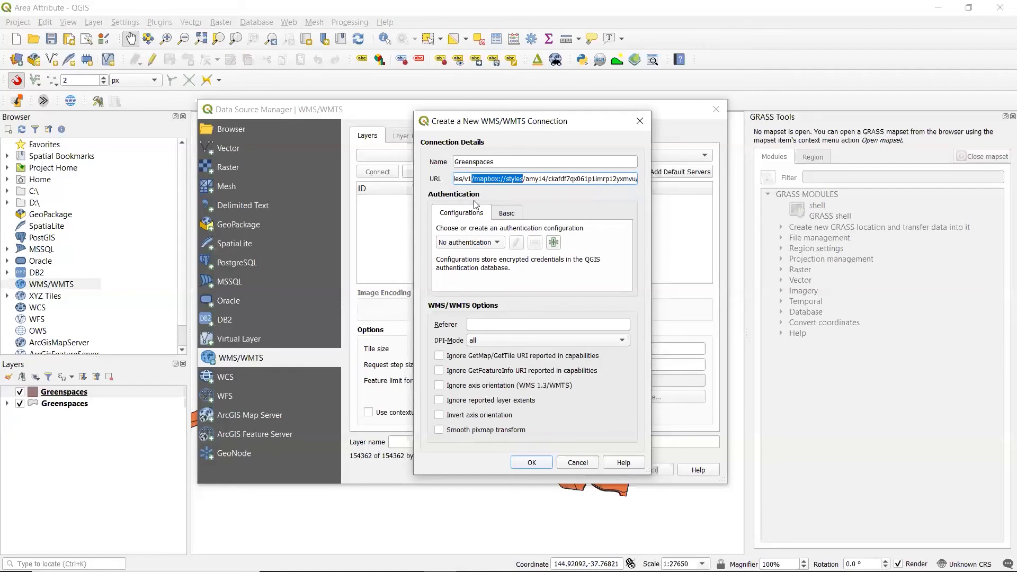
key(BackSpace)
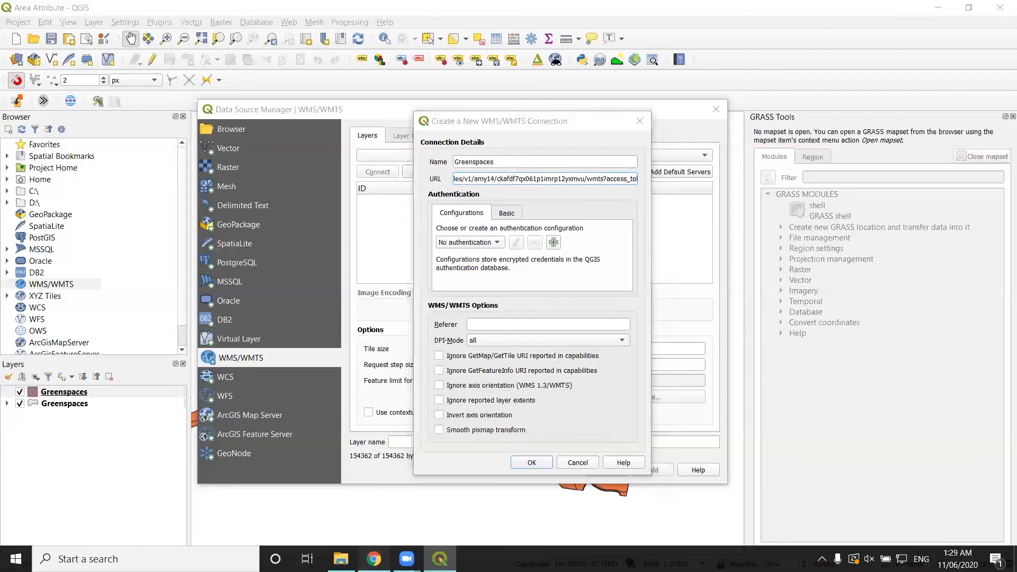
Step: Copy the access token from Mapbox Studio's share options and paste it after access_token= in the QGIS connection URL
click(374, 559)
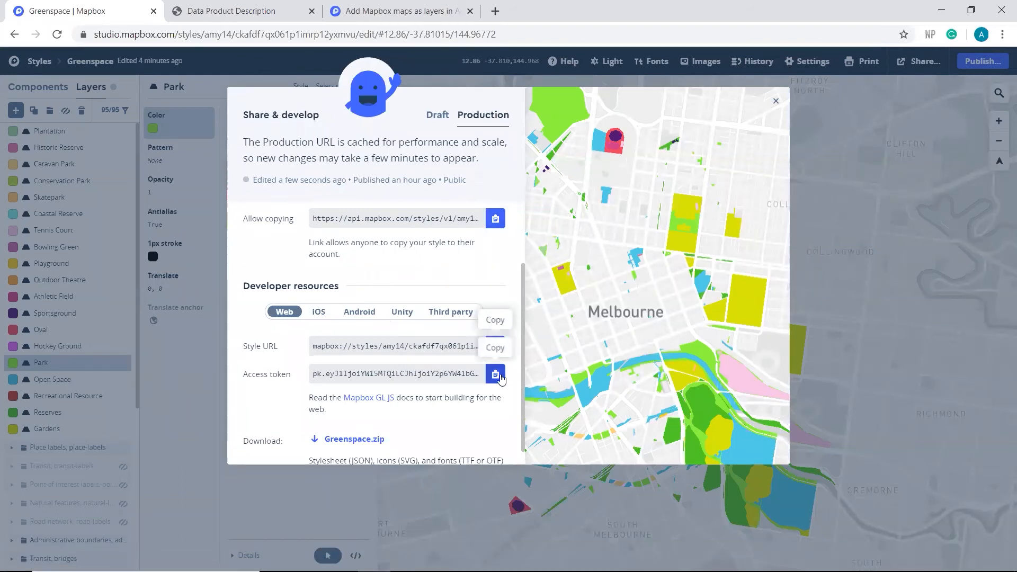
click(497, 375)
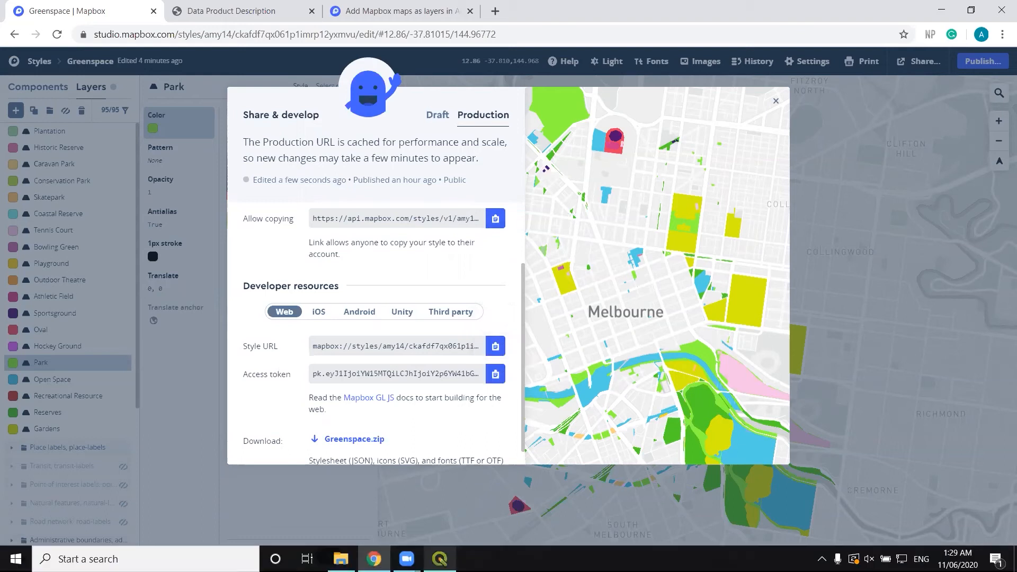
click(444, 558)
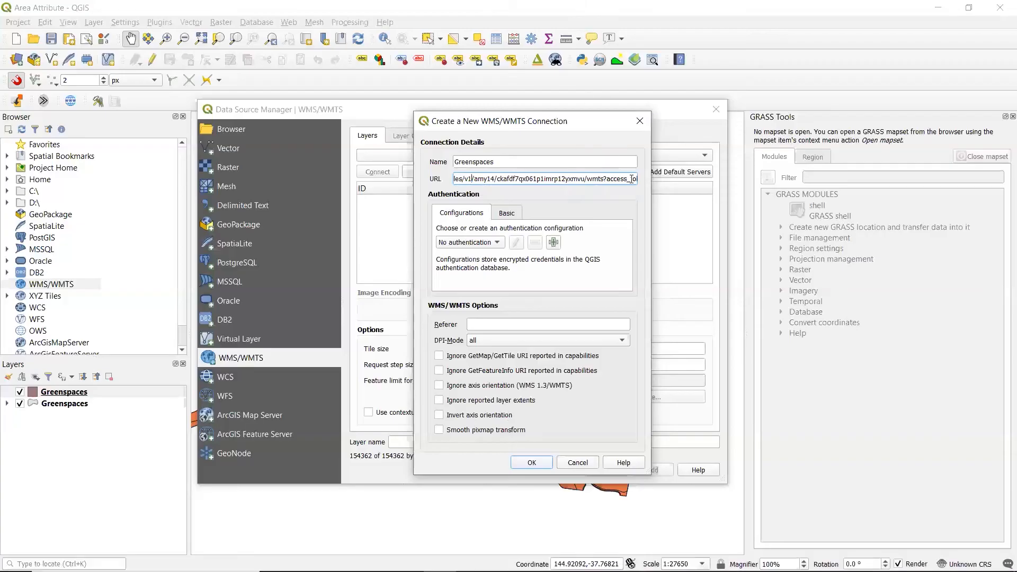
text(ken)
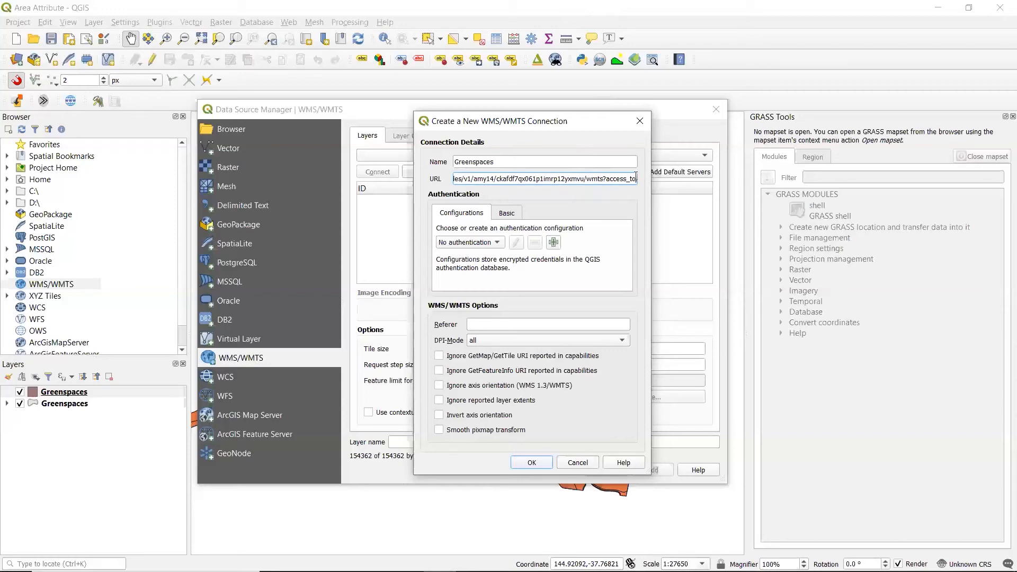
text(=)
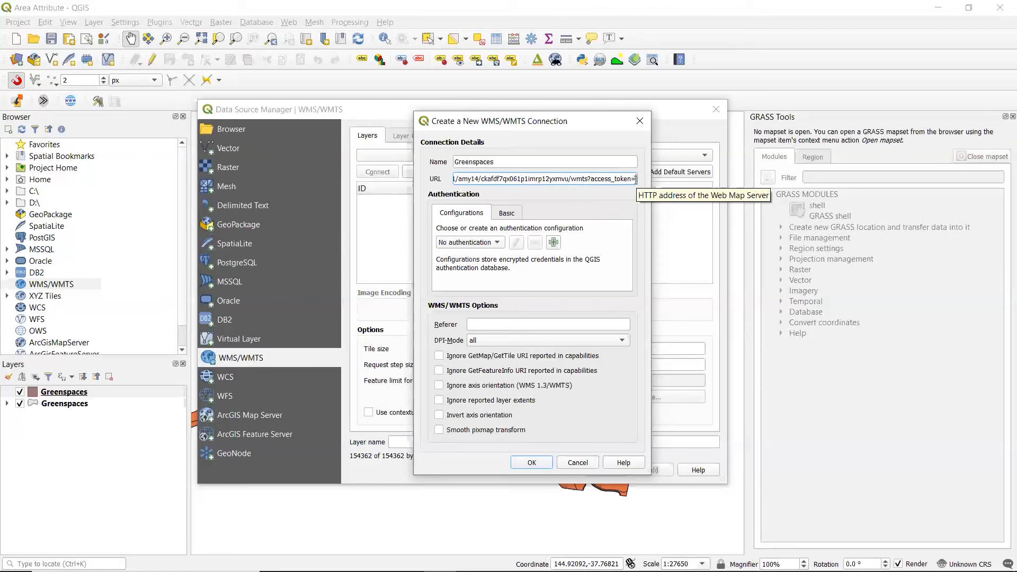
drag(637, 180, 677, 174)
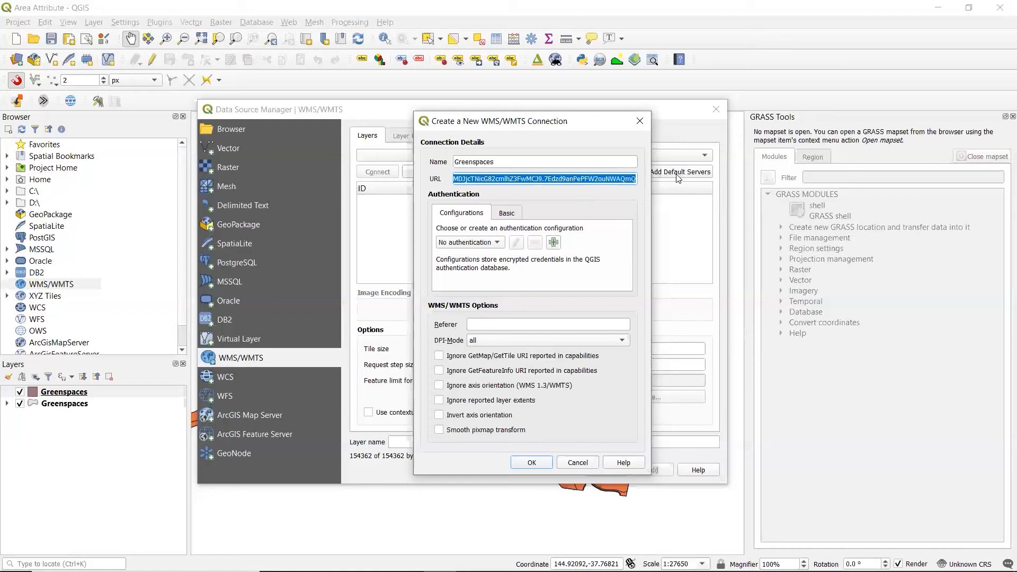
key(ctrl+v)
Step: Review the connection URL, checking its Mapbox API address, username, style ID and wmts segment
drag(636, 179, 449, 183)
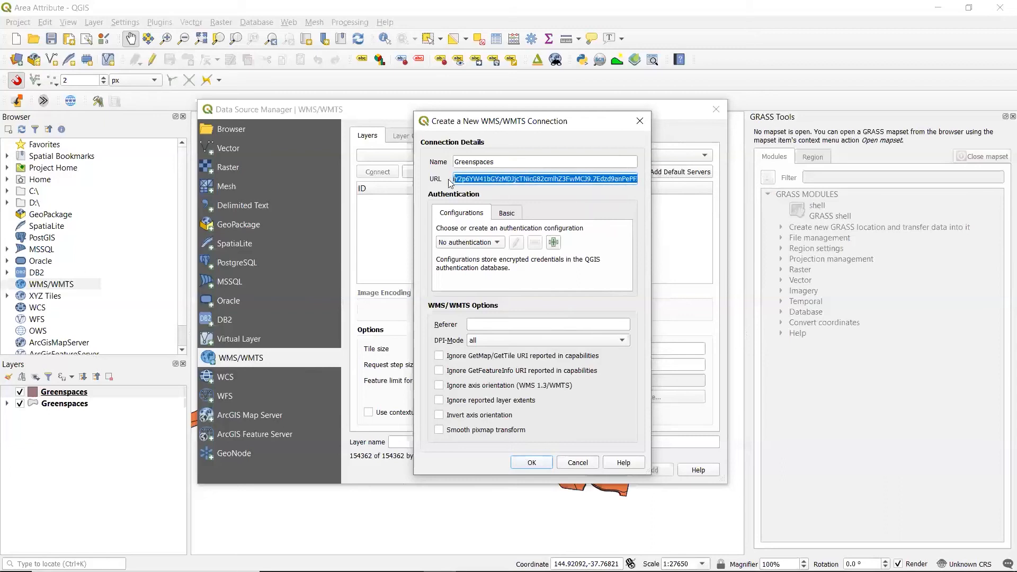
click(466, 180)
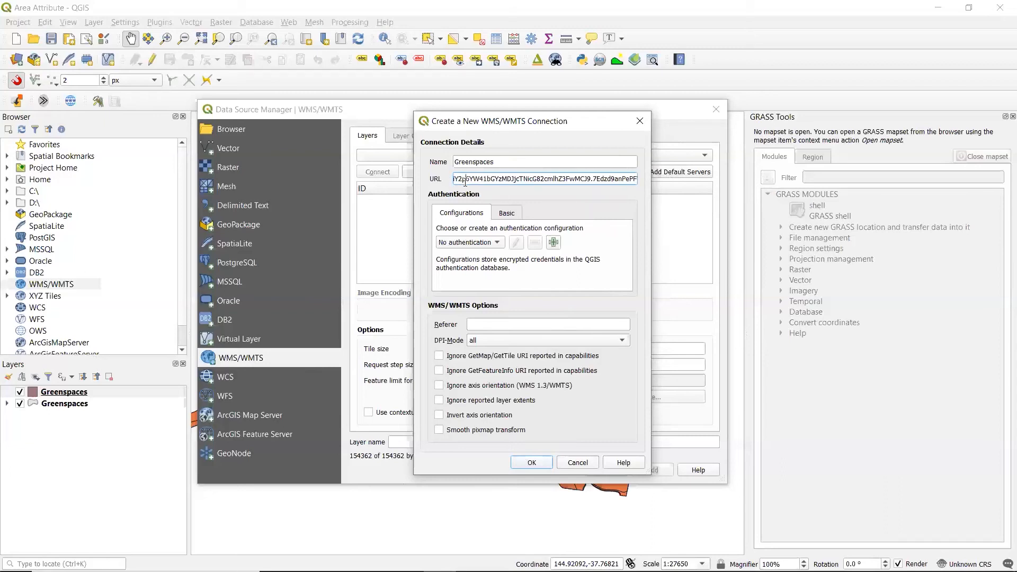
key(Left)
key(Left)
key(Left)
key(Left)
key(Left)
key(Left)
key(Left)
key(Left)
key(Left)
key(Left)
key(Left)
key(Left)
key(Left)
key(Left)
key(Left)
key(Left)
key(Left)
key(Left)
key(Left)
key(Left)
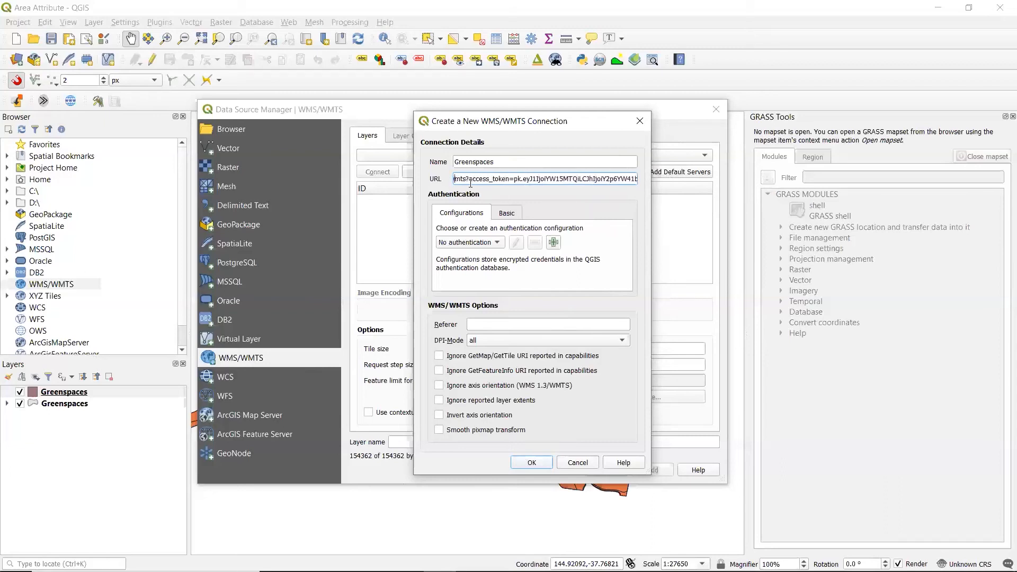
key(Left)
key(Left)
key(Left)
key(Left)
key(Left)
key(Left)
key(Left)
key(Left)
key(Left)
key(Left)
key(Left)
key(Left)
key(Left)
key(Left)
key(Left)
key(Left)
key(Left)
key(Left)
key(Left)
key(Left)
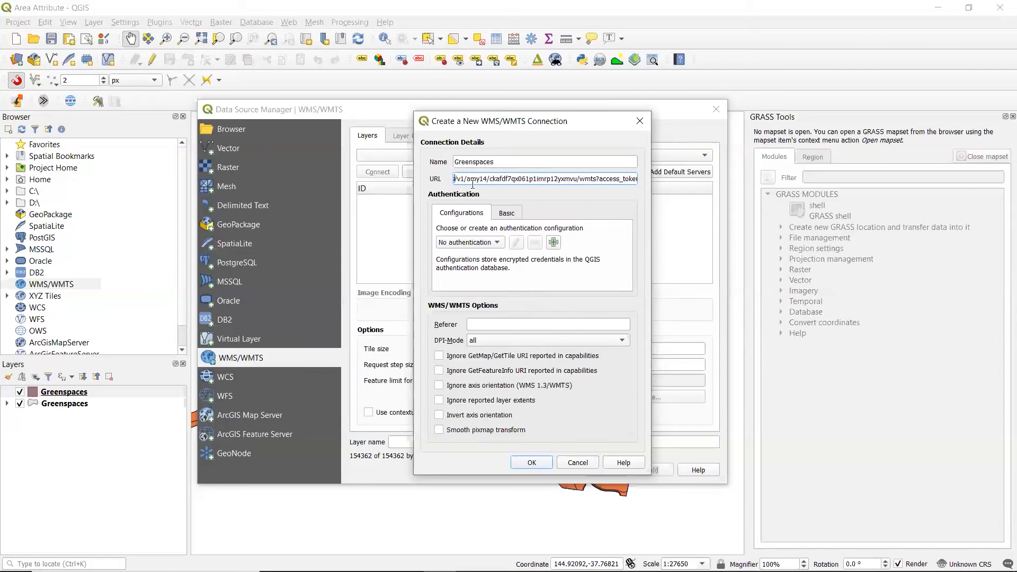
key(Left)
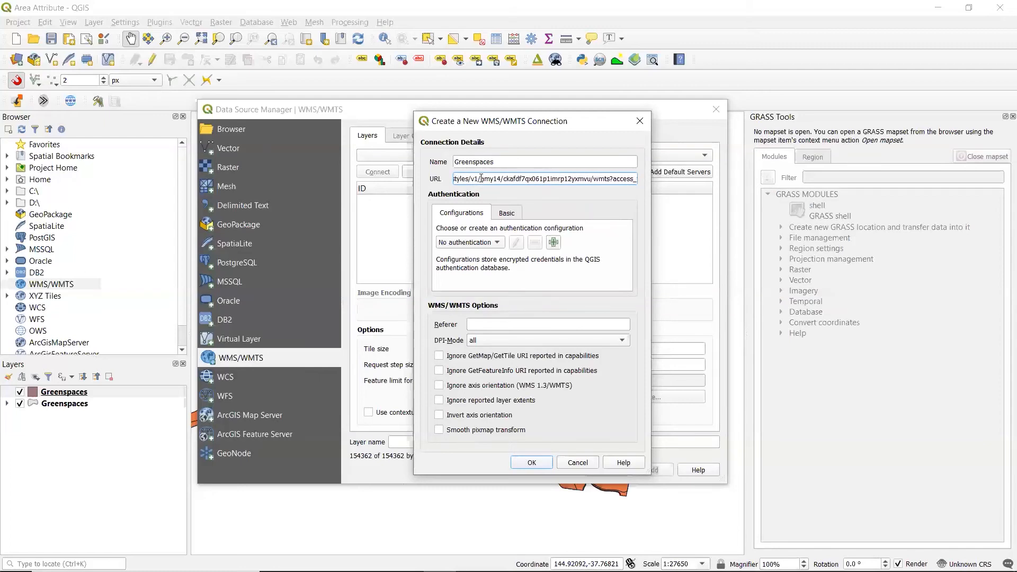
drag(481, 179, 501, 179)
drag(503, 178, 590, 181)
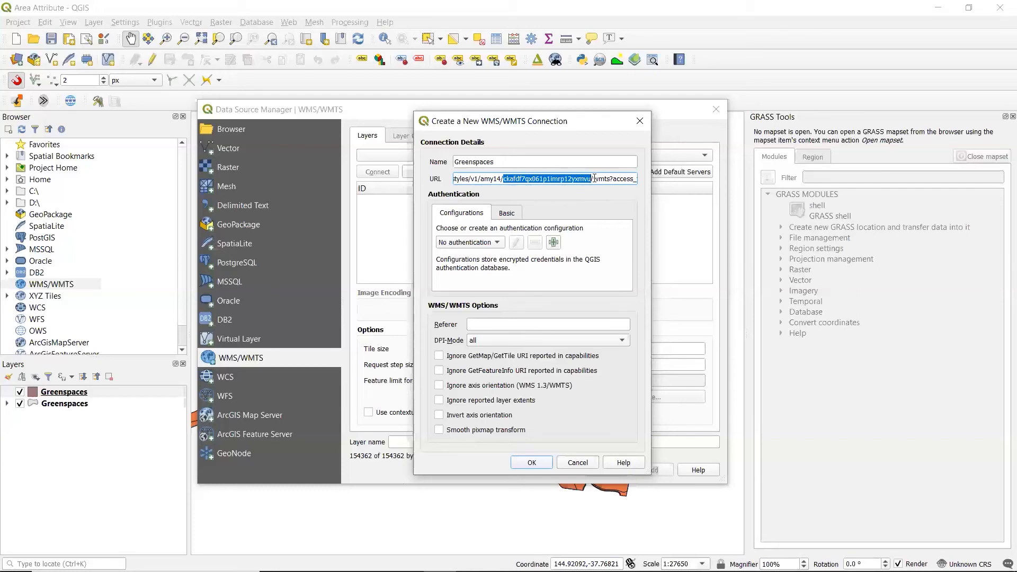
mouse_move(594, 179)
mouse_down()
mouse_move(447, 178)
mouse_move(611, 181)
mouse_up()
click(611, 181)
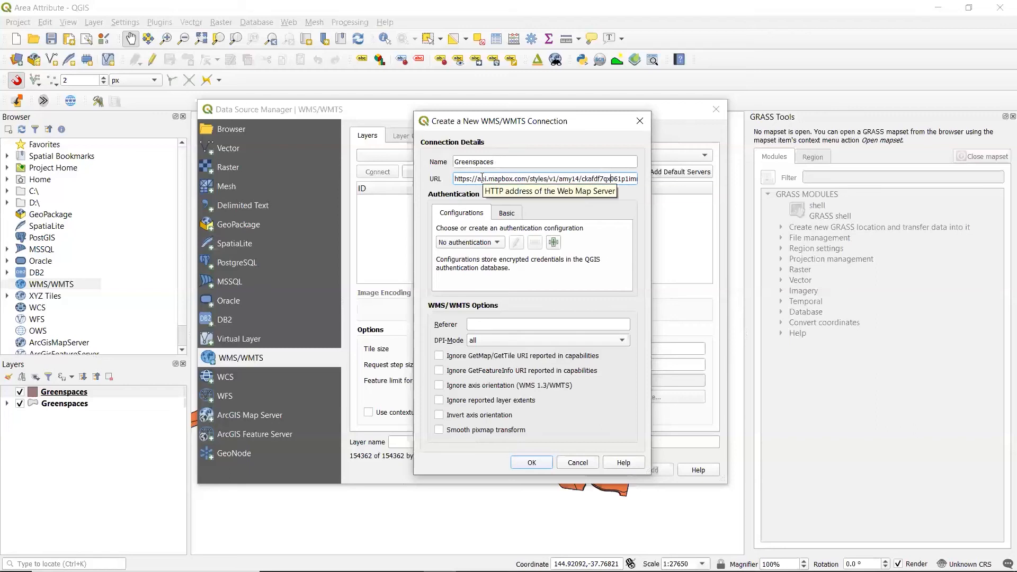
drag(455, 178, 554, 180)
Step: Save the Greenspaces WMS/WMTS connection and connect to its service
click(530, 463)
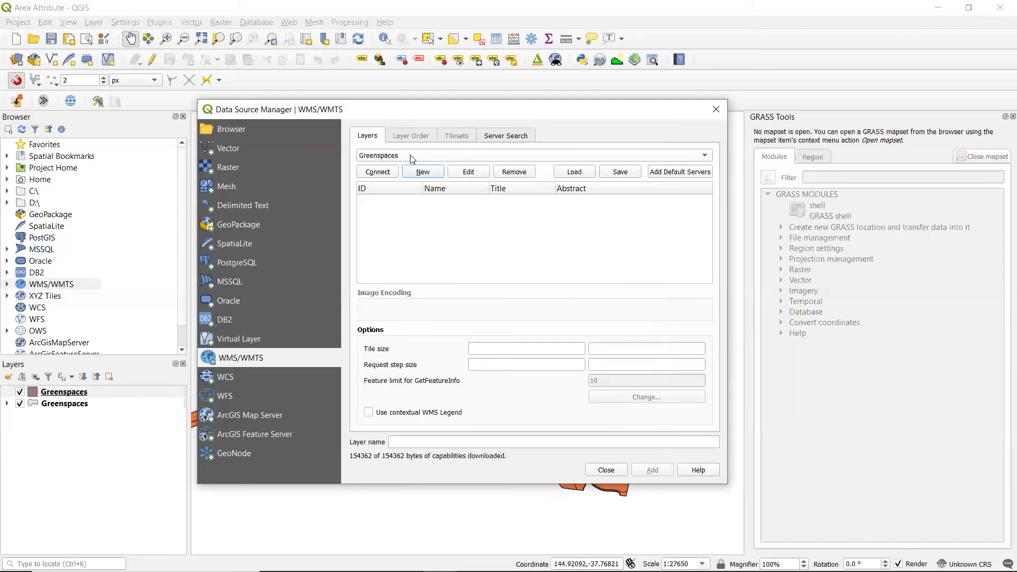
click(389, 172)
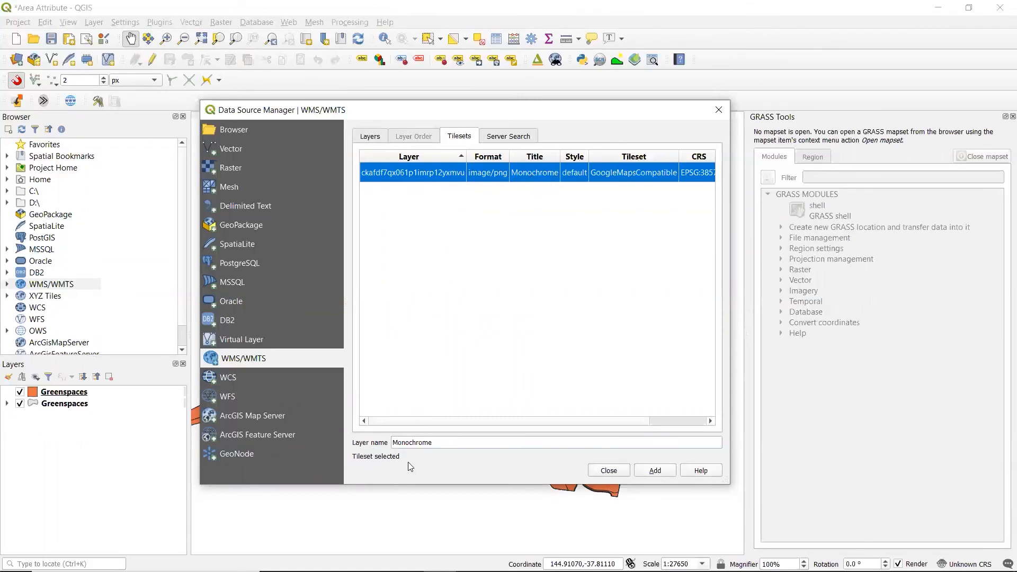
Step: Name the selected Monochrome tileset's layer Greenspace, add it to the map and close the Data Source Manager
click(434, 442)
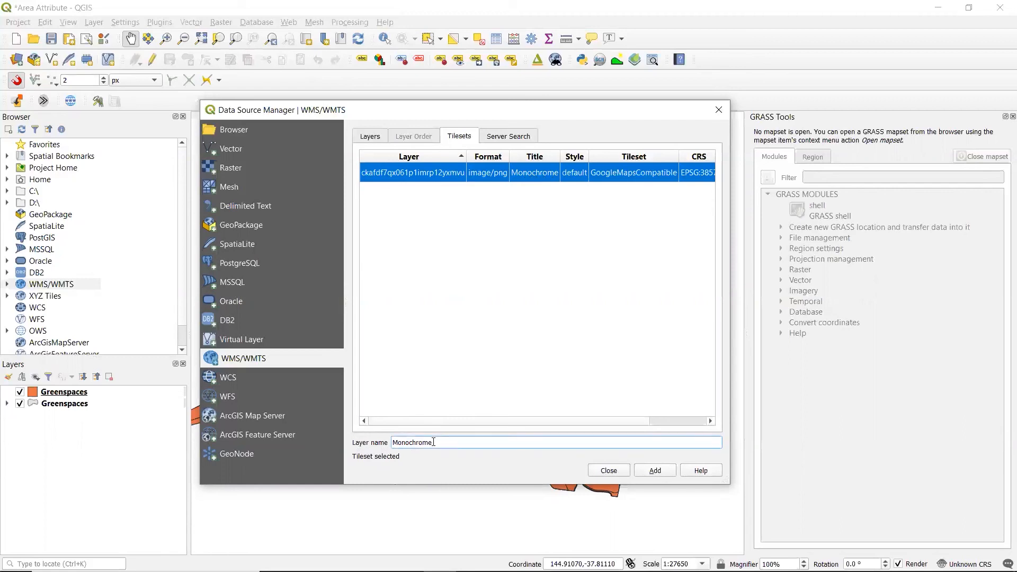
drag(433, 442, 386, 444)
key(BackSpace)
text(Greenspace)
click(656, 471)
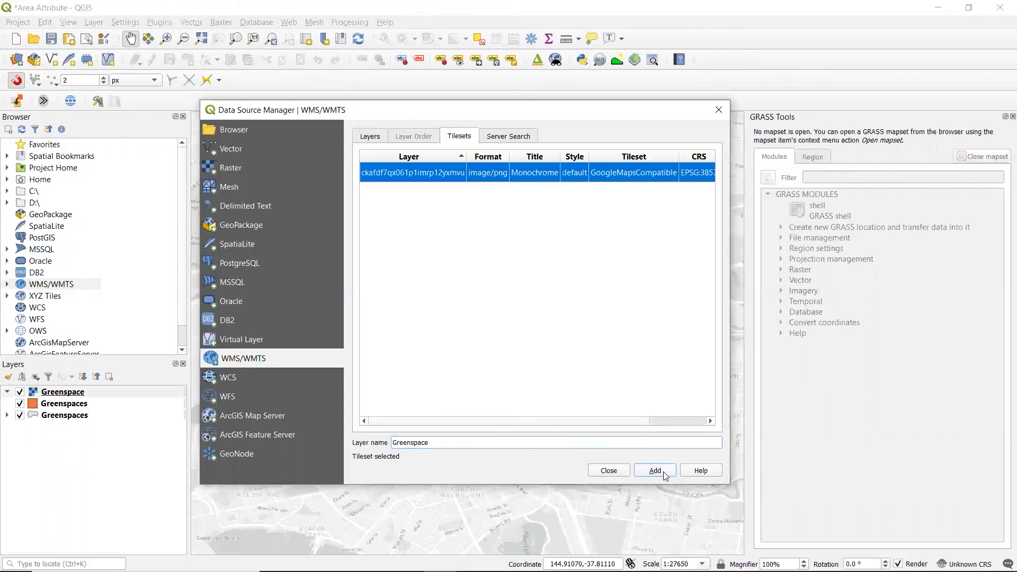
click(600, 473)
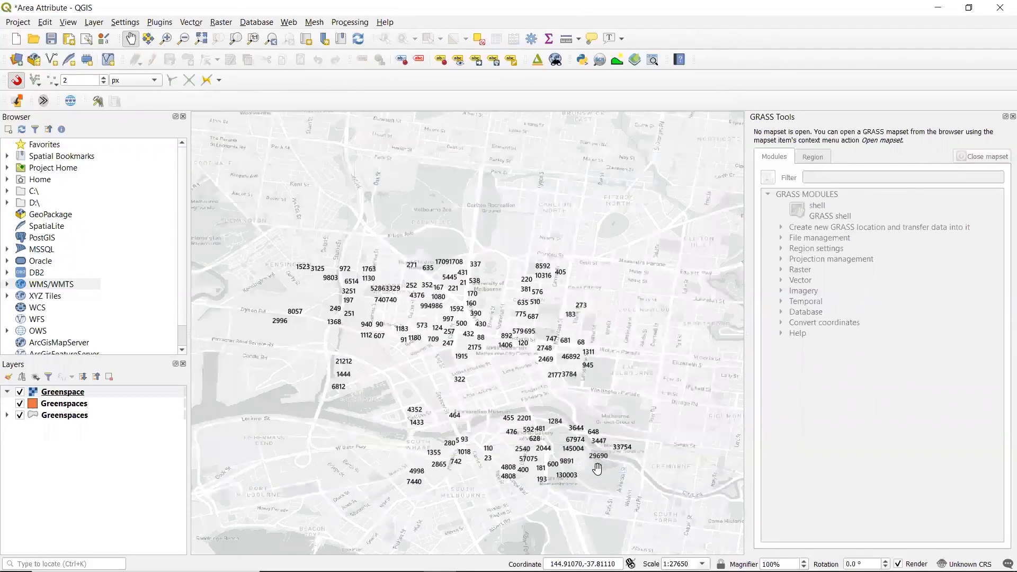
Step: Examine the imported Greenspace layer's colored areas up close, from the large city garden down to the Yarra River and eastward along it
scroll(466, 383, up, 3)
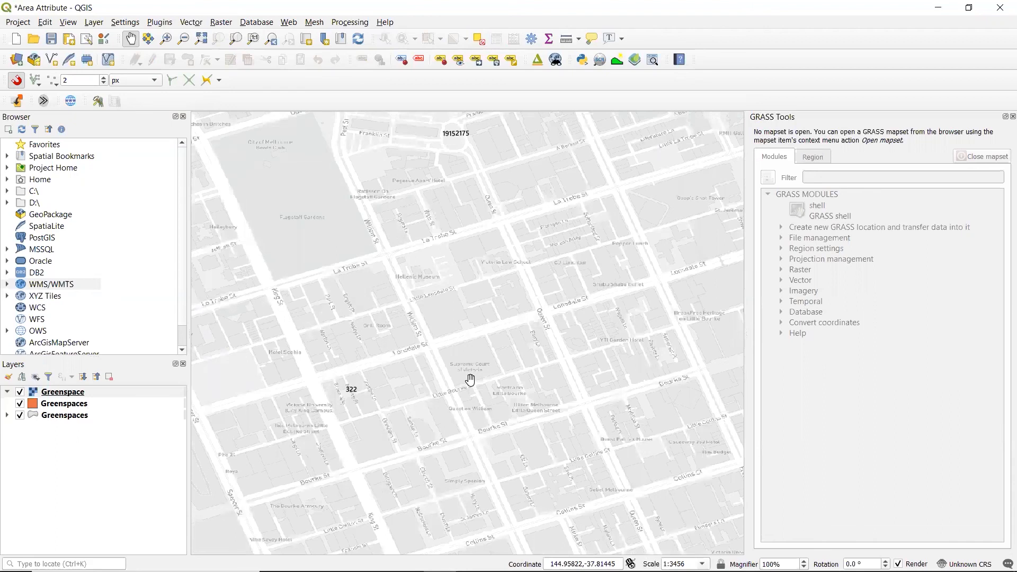
scroll(469, 380, up, 1)
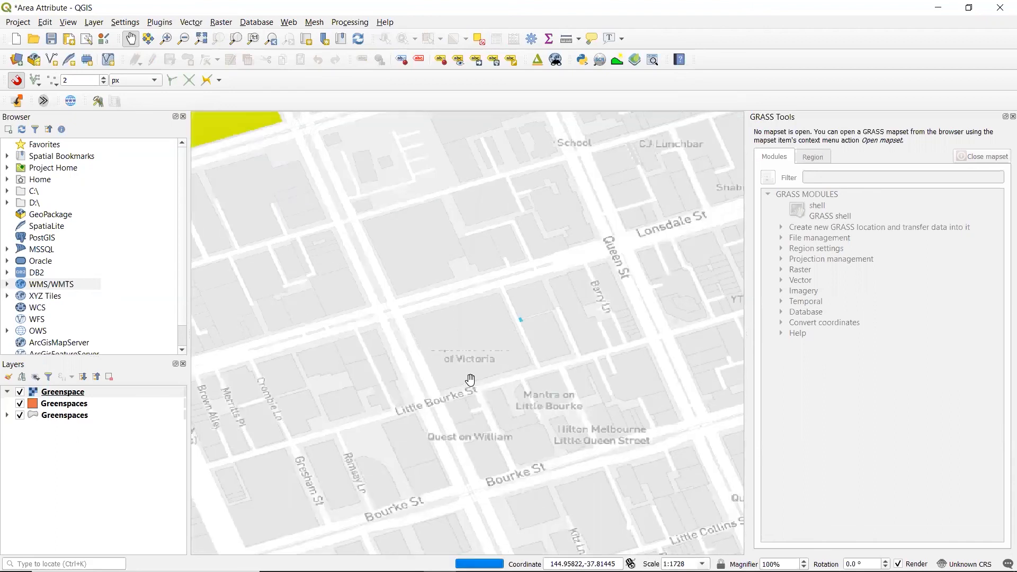
drag(358, 300, 682, 489)
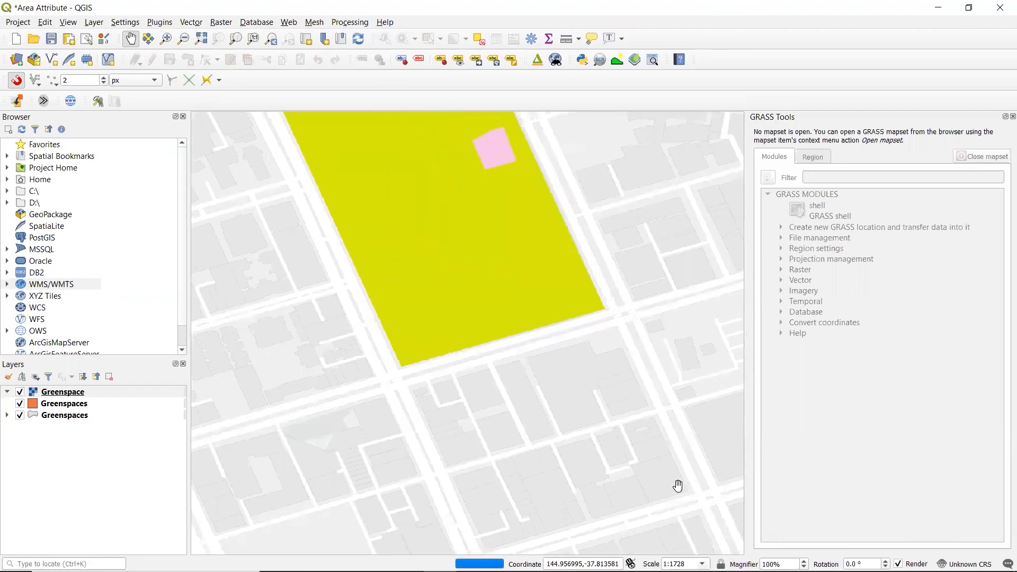
drag(445, 317, 482, 469)
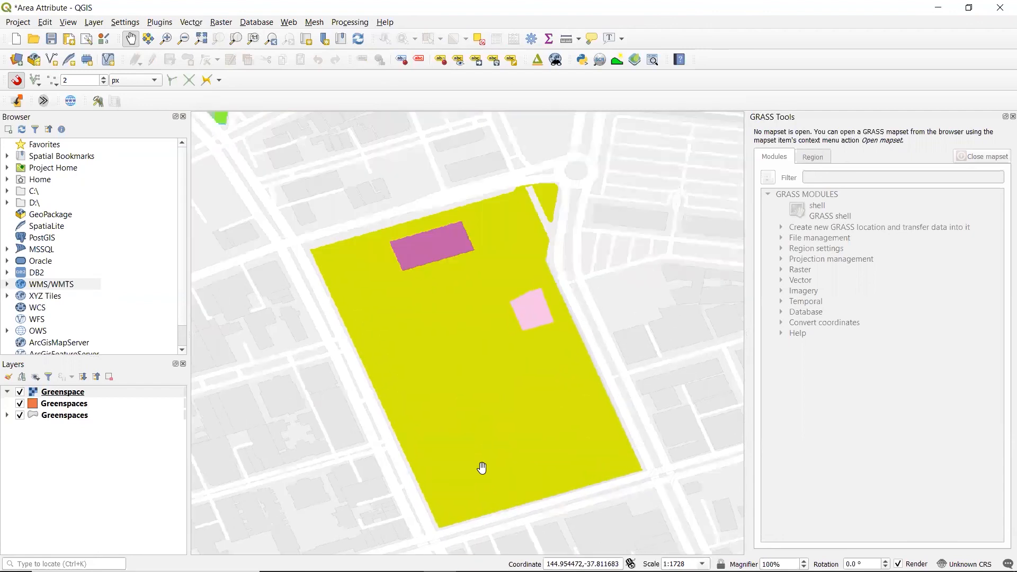
scroll(451, 431, down, 1)
scroll(461, 432, up, 1)
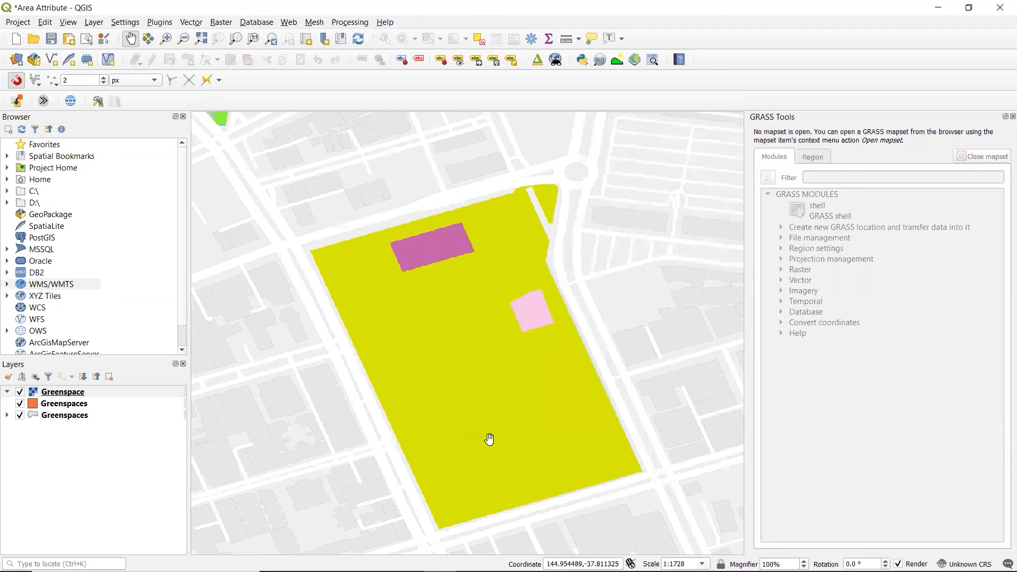
drag(559, 451, 284, 111)
drag(576, 501, 466, 227)
drag(634, 525, 499, 235)
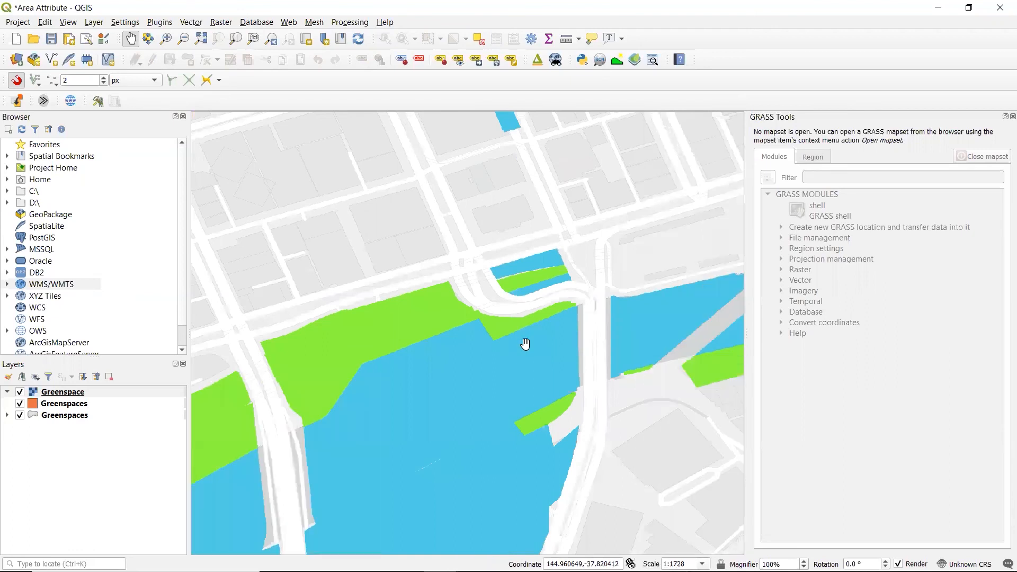
drag(464, 471, 626, 320)
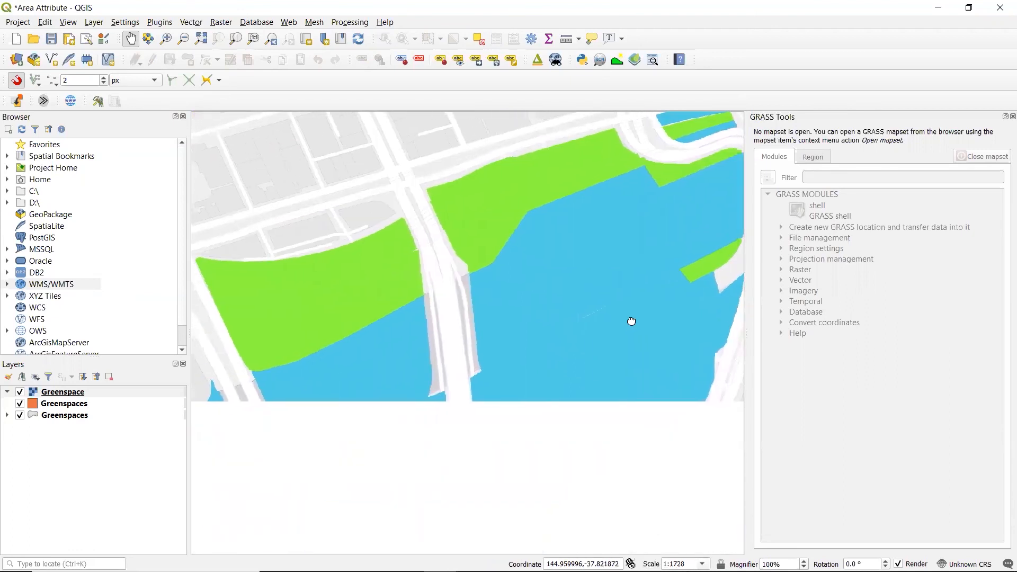
drag(618, 415, 418, 468)
drag(647, 336, 62, 419)
drag(583, 328, 207, 345)
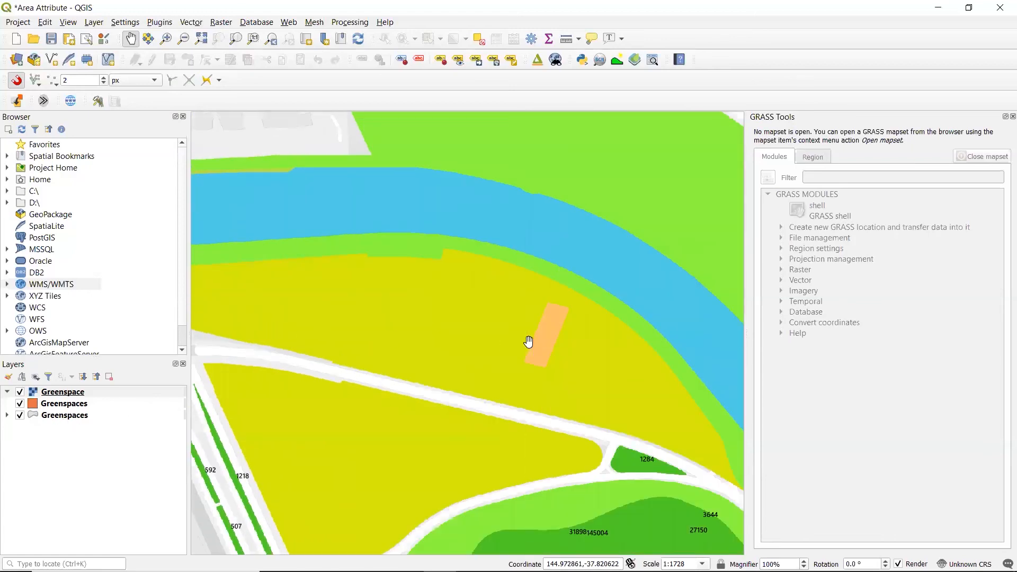
Step: Compare how the Greenspace layer's colors draw at wider map scales around the Yarra River
scroll(528, 341, down, 1)
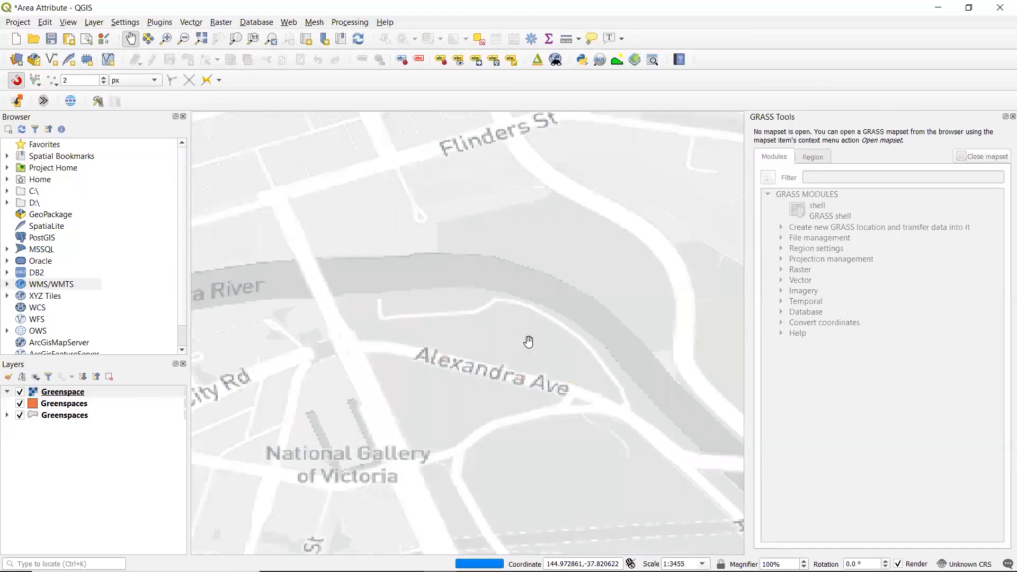
scroll(528, 341, down, 1)
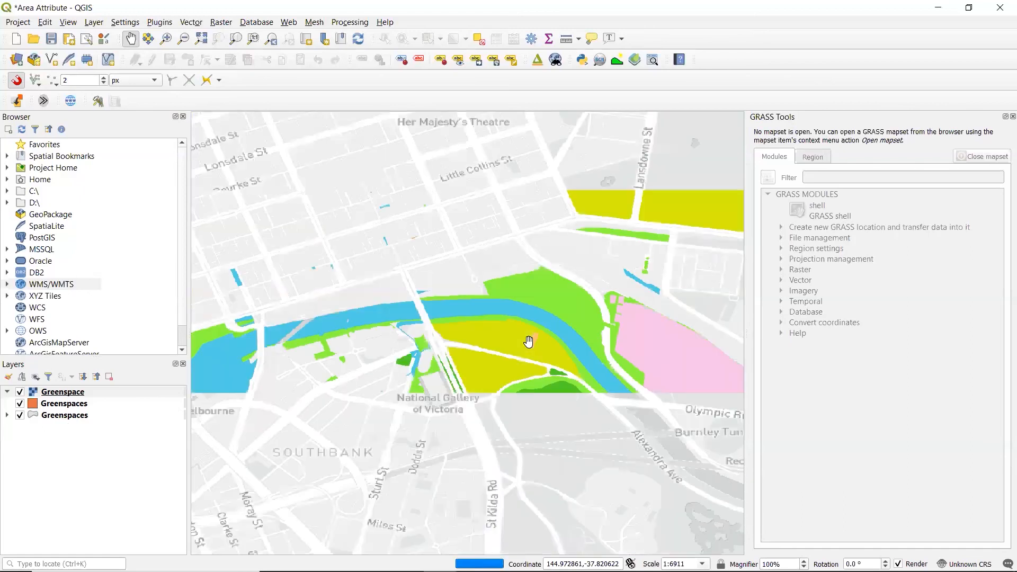
scroll(528, 341, down, 1)
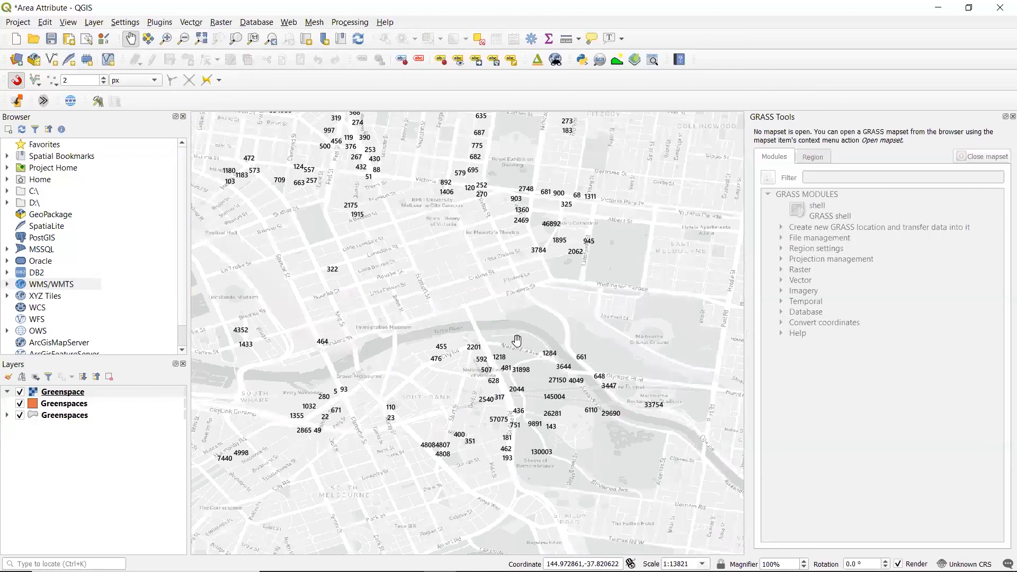
drag(440, 335, 503, 342)
scroll(527, 363, up, 1)
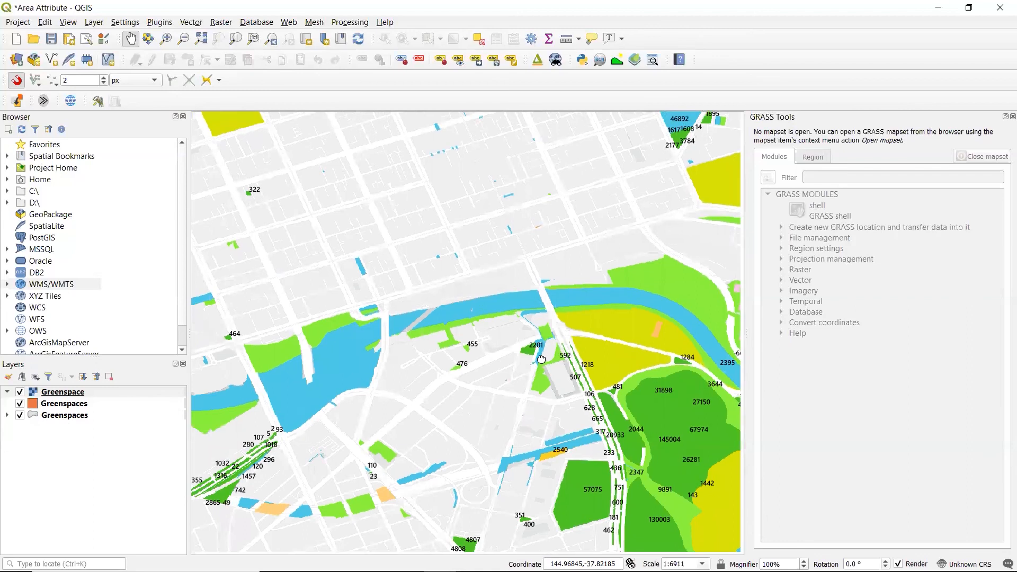
drag(541, 359, 520, 352)
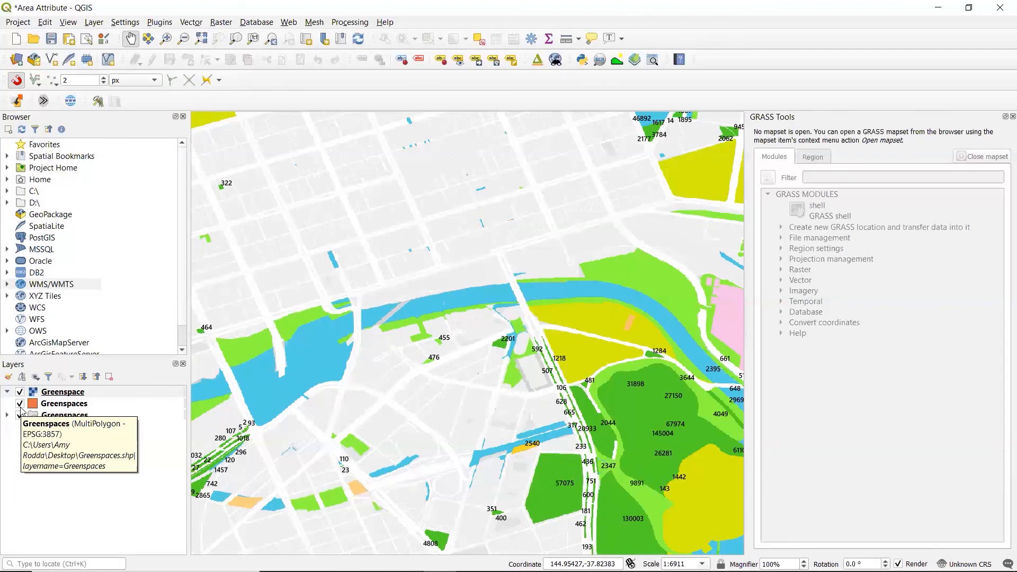
Step: Hide both original Greenspaces layers and inspect the imported Greenspace layer on its own around the river and southern gardens
click(20, 404)
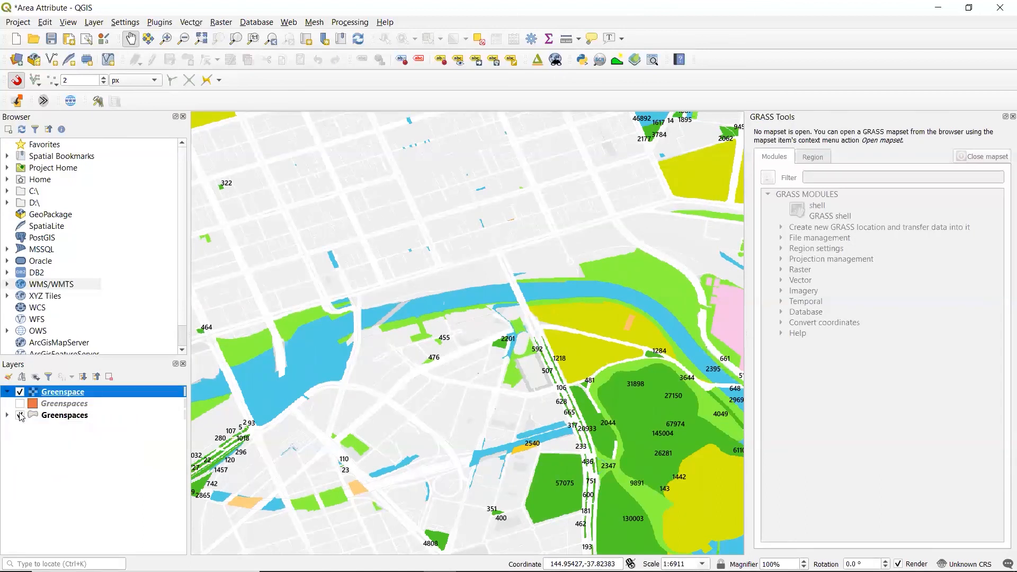
click(21, 415)
drag(588, 364, 505, 296)
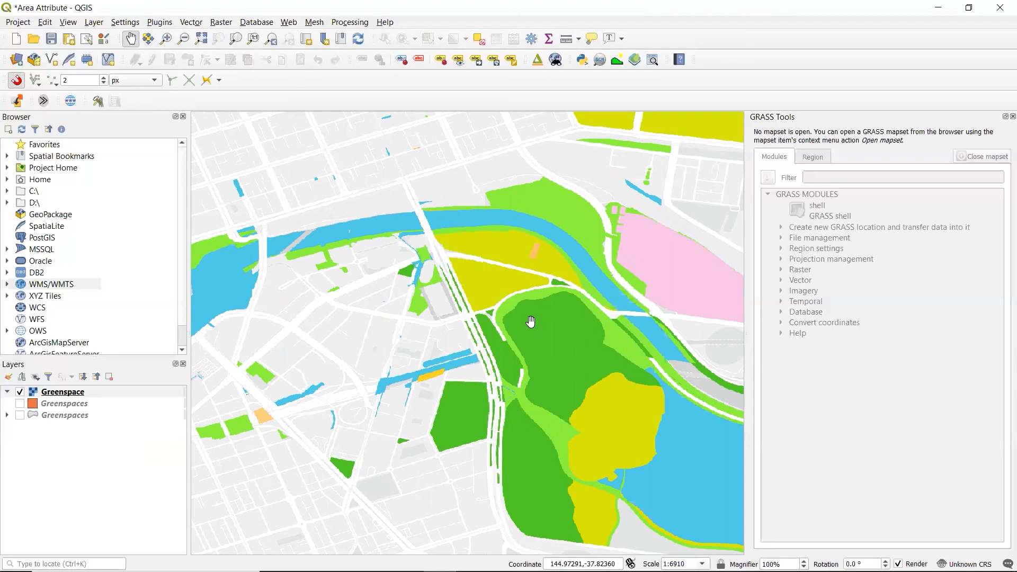
drag(531, 322, 490, 313)
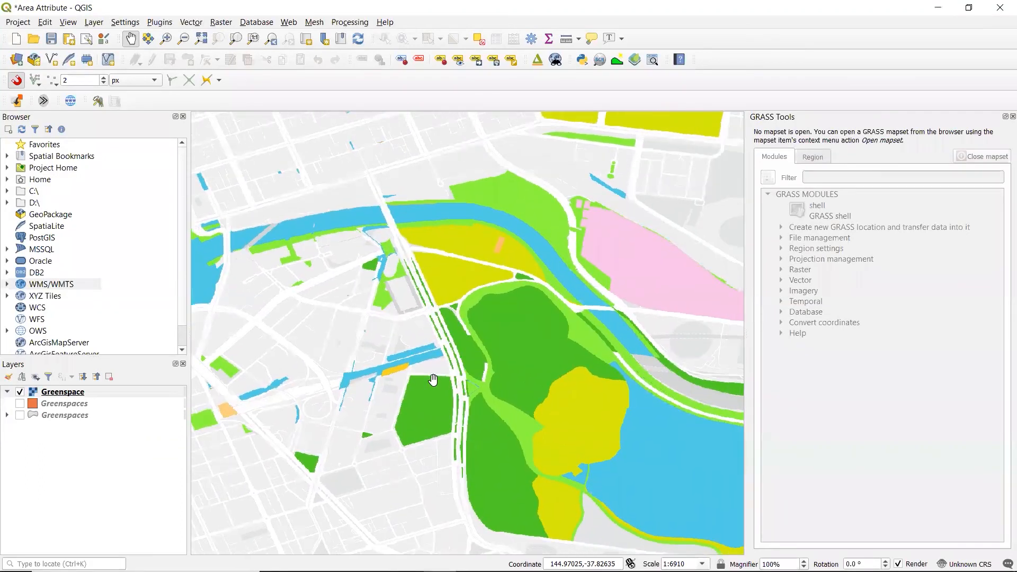
drag(608, 388, 436, 369)
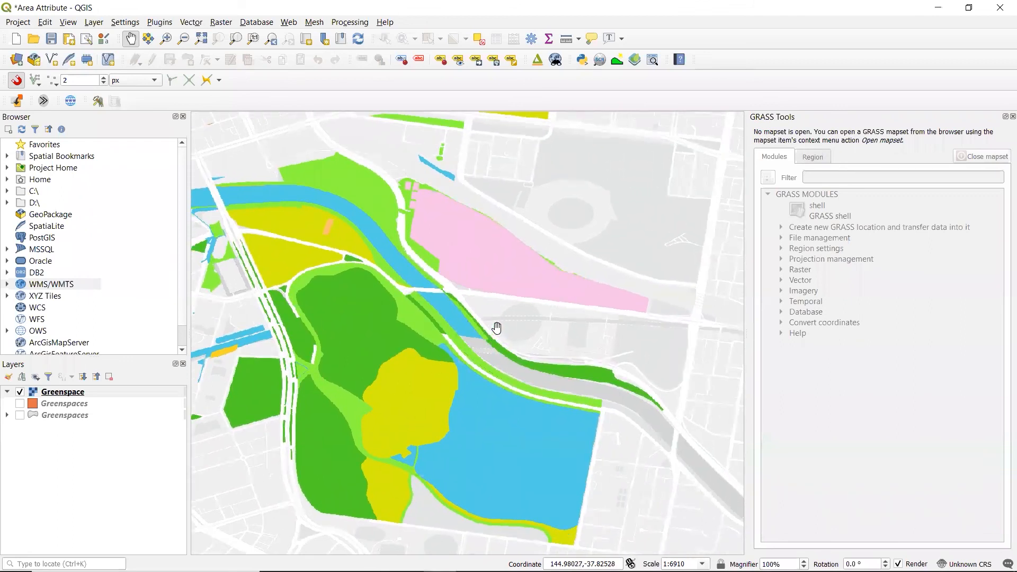
drag(473, 296, 780, 337)
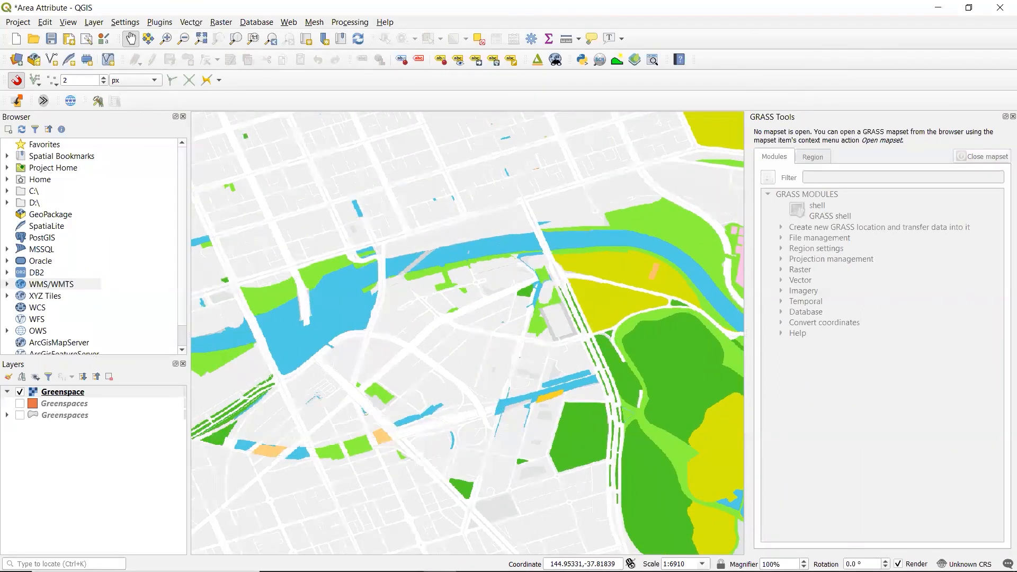